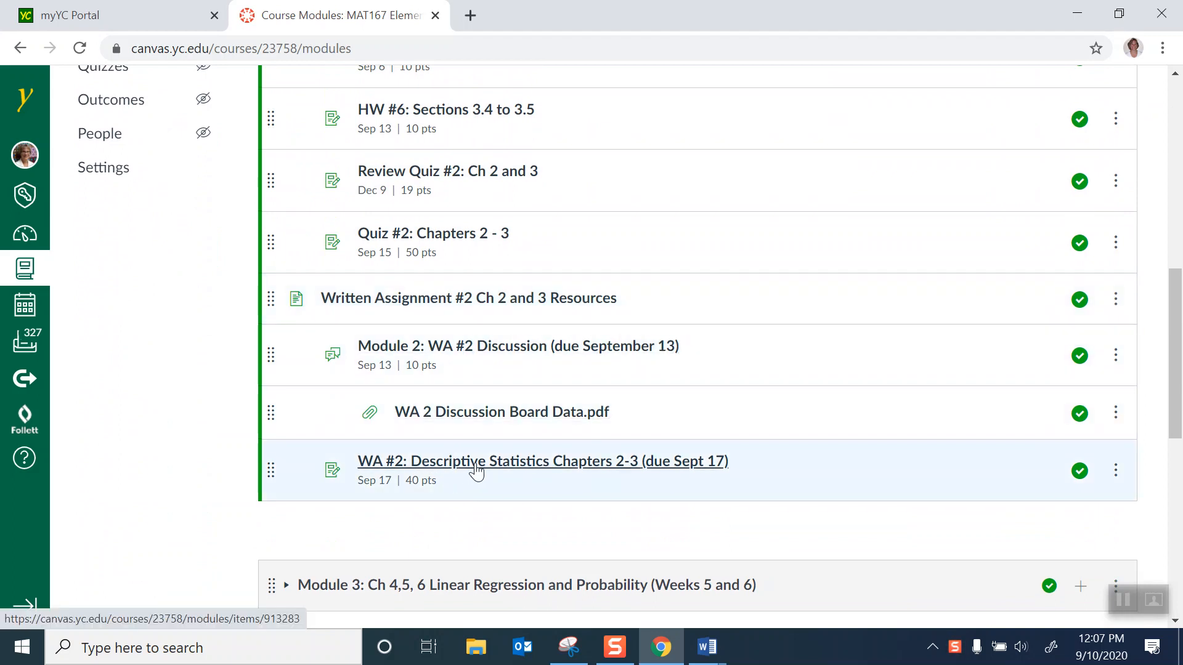
- Open the WA #2: Descriptive Statistics Chapters 2-3 assignment and download the Written Assignment #2 Directions
{"action": "left_click", "coordinate": [478, 465]}
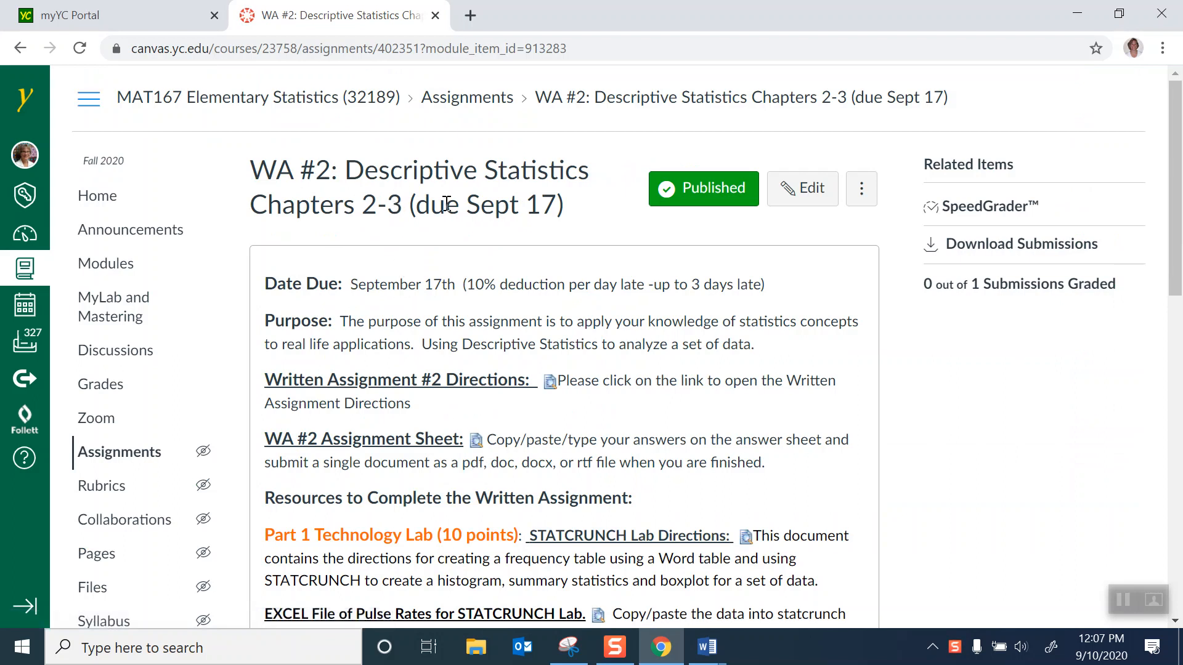
{"action": "scroll", "coordinate": [543, 305], "scroll_direction": "down", "scroll_amount": 1}
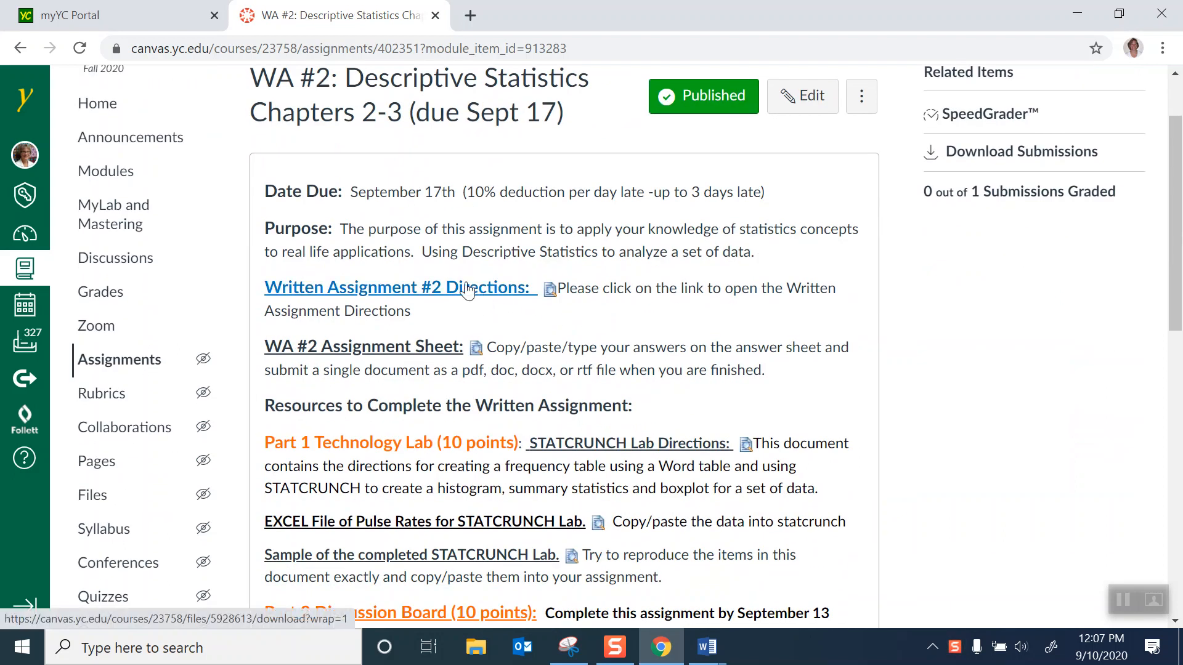
{"action": "left_click", "coordinate": [465, 294]}
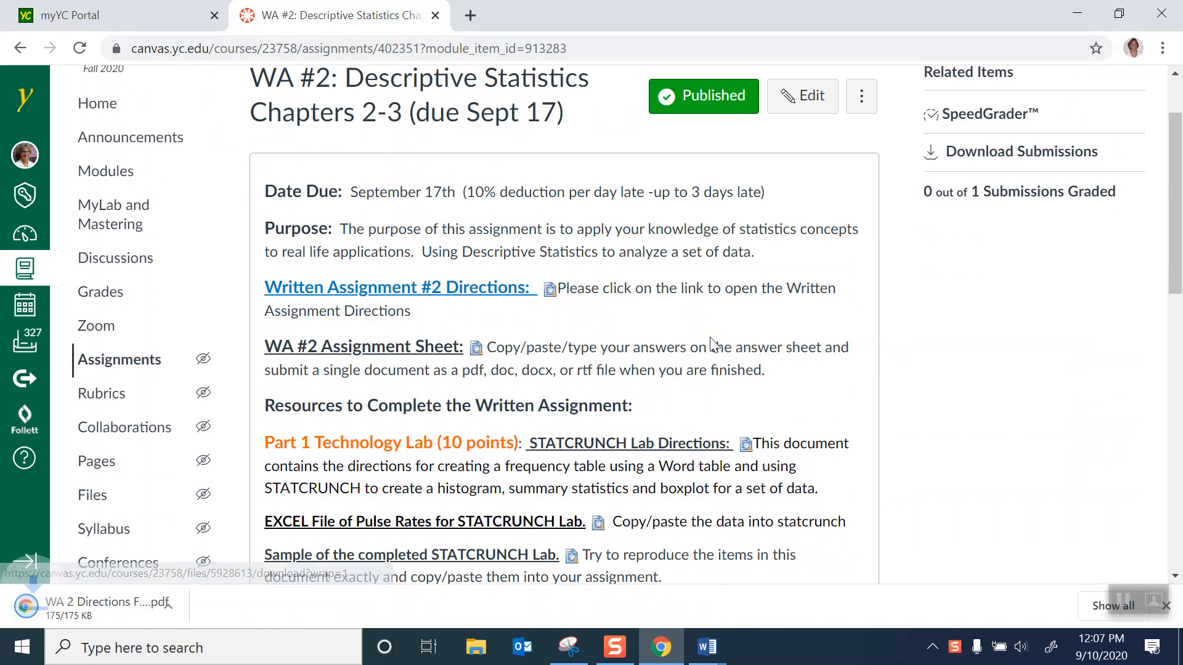
- Download the STATCRUNCH Lab Directions, the Excel file of pulse rates and the sample of the completed lab
{"action": "scroll", "coordinate": [711, 342], "scroll_direction": "down", "scroll_amount": 4}
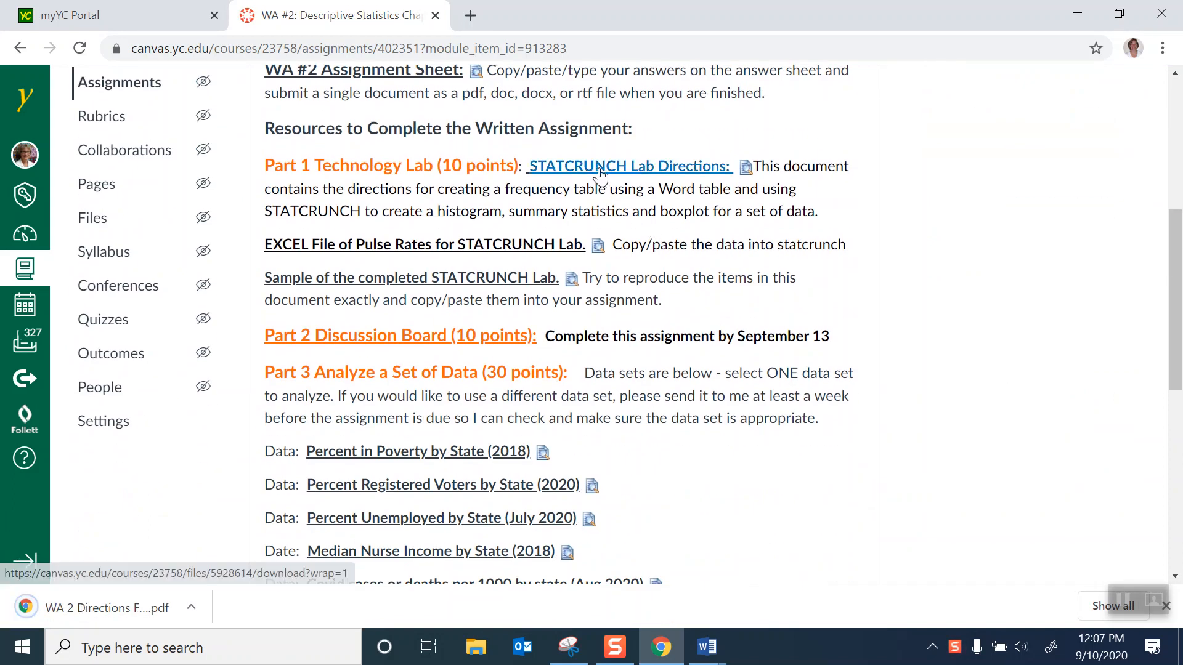
{"action": "left_click", "coordinate": [601, 168]}
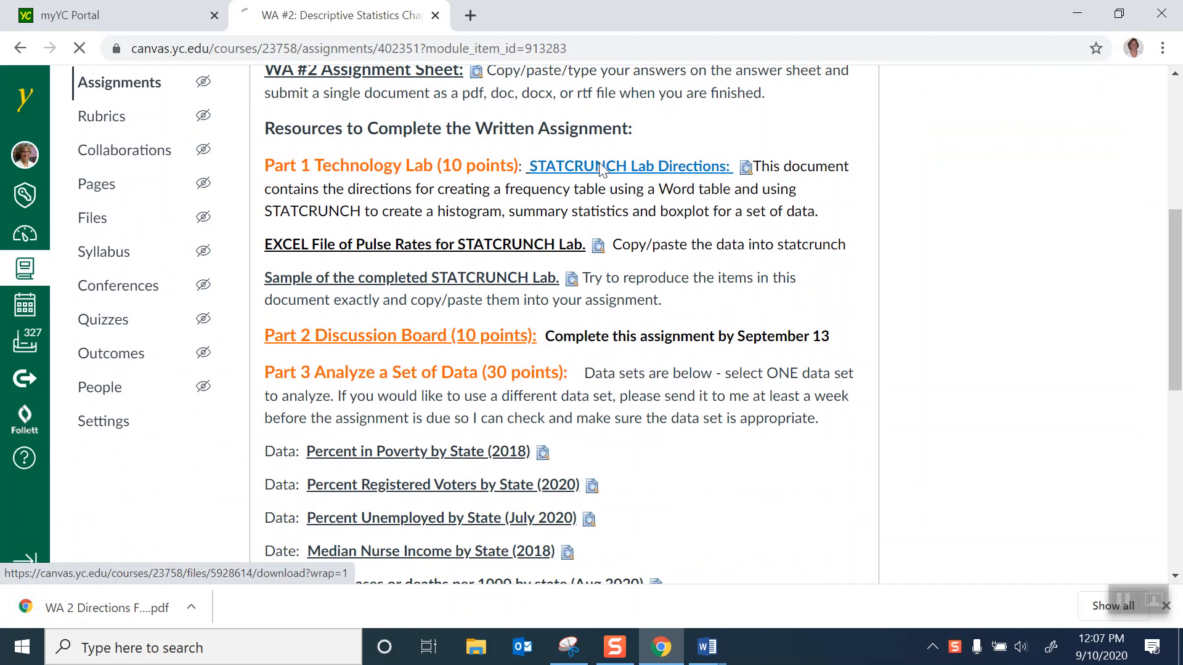
{"action": "left_click", "coordinate": [418, 246]}
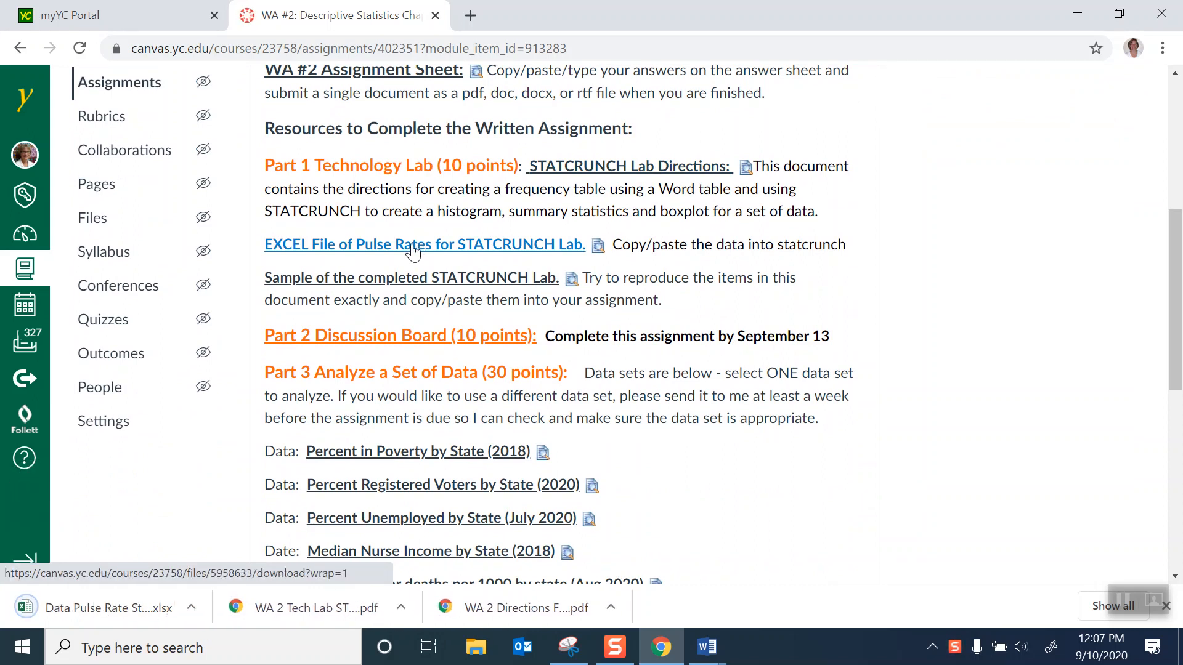
{"action": "left_click", "coordinate": [385, 282]}
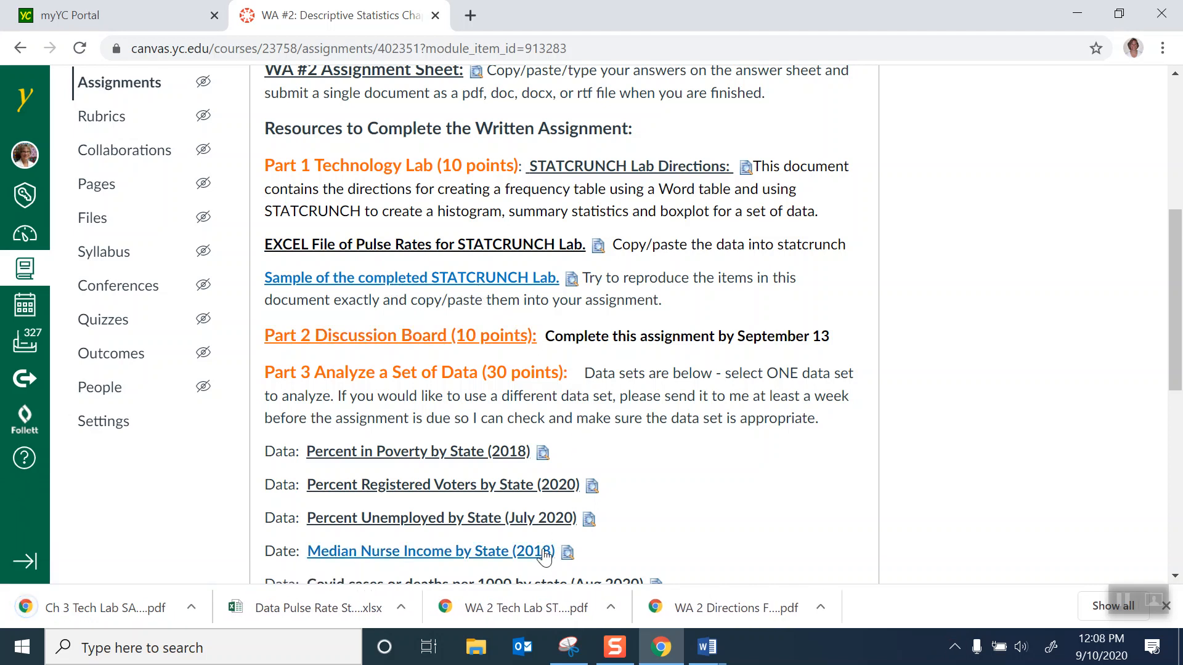
- Open the downloaded WA 2 Tech Lab STATCRUNCH PDF and read through its instructions up to Lab Activity 3
{"action": "left_click", "coordinate": [488, 617]}
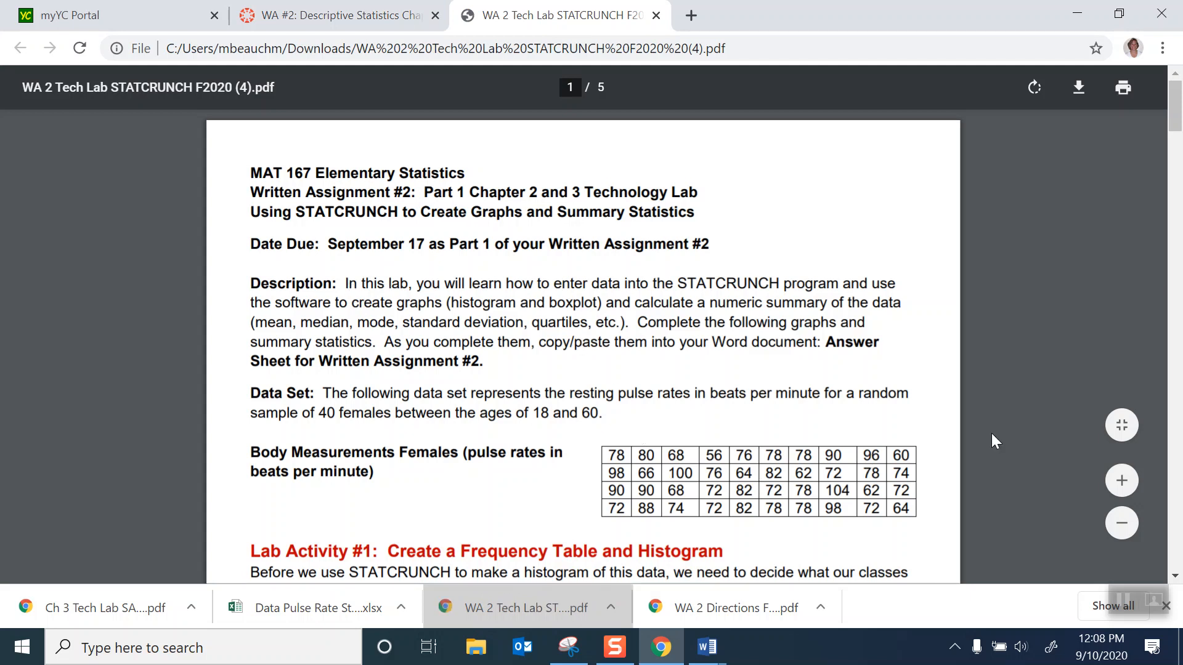
{"action": "scroll", "coordinate": [991, 433], "scroll_direction": "down", "scroll_amount": 5}
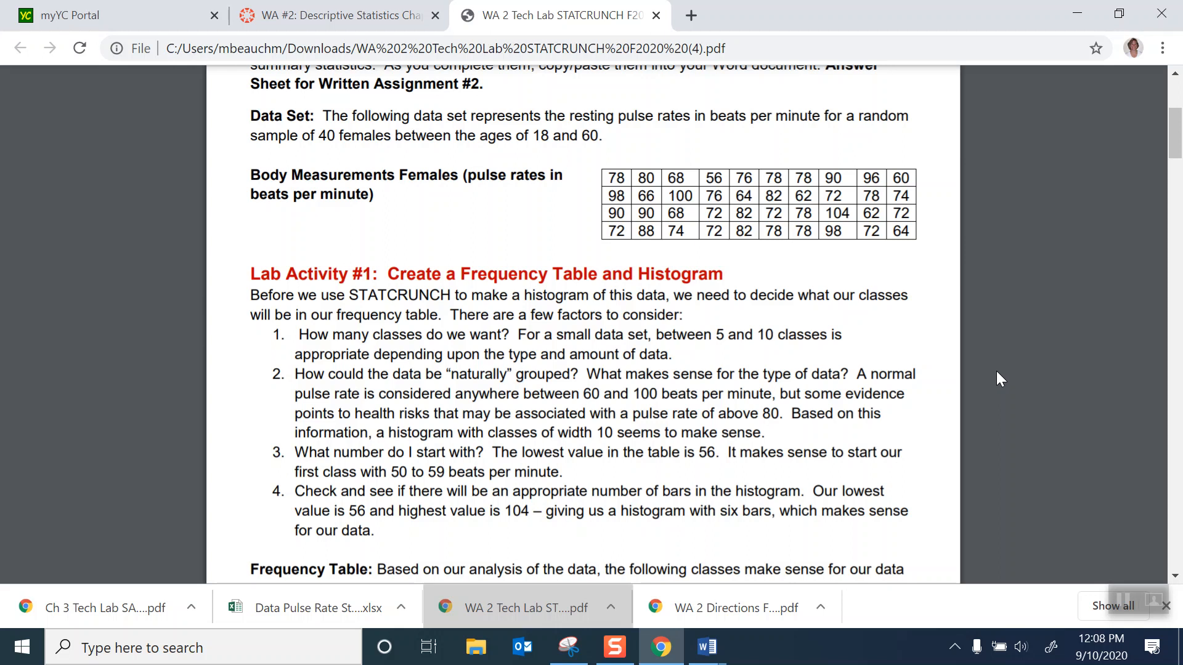
{"action": "scroll", "coordinate": [996, 378], "scroll_direction": "down", "scroll_amount": 5}
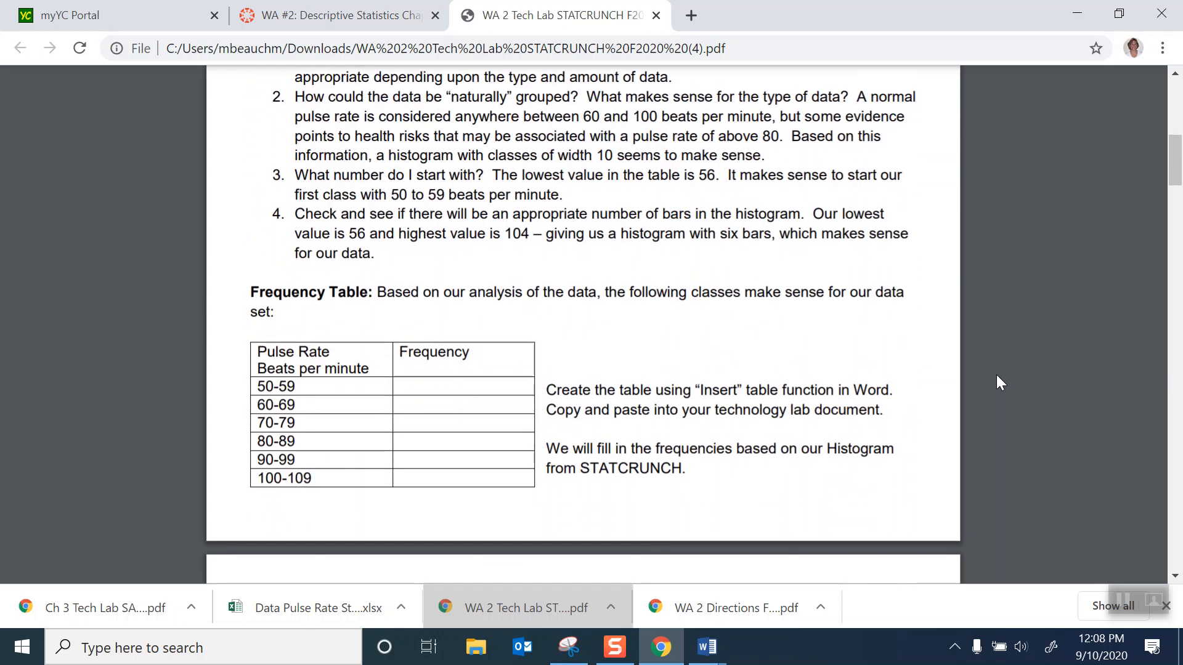
{"action": "scroll", "coordinate": [997, 377], "scroll_direction": "down", "scroll_amount": 6}
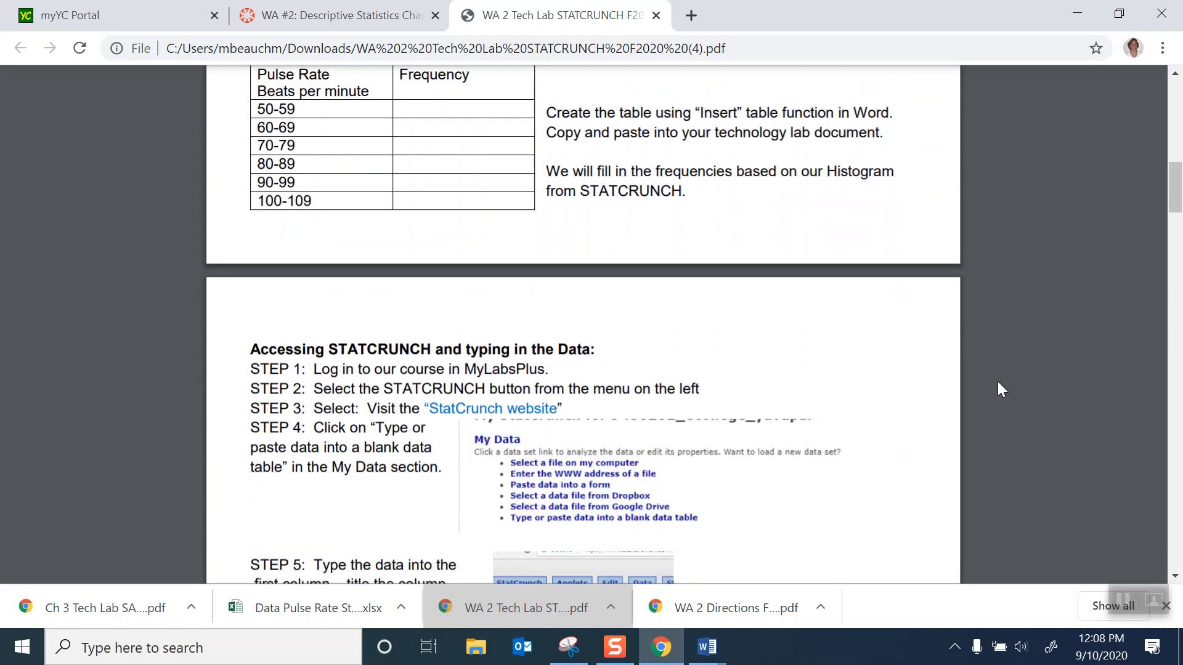
{"action": "scroll", "coordinate": [996, 382], "scroll_direction": "down", "scroll_amount": 15}
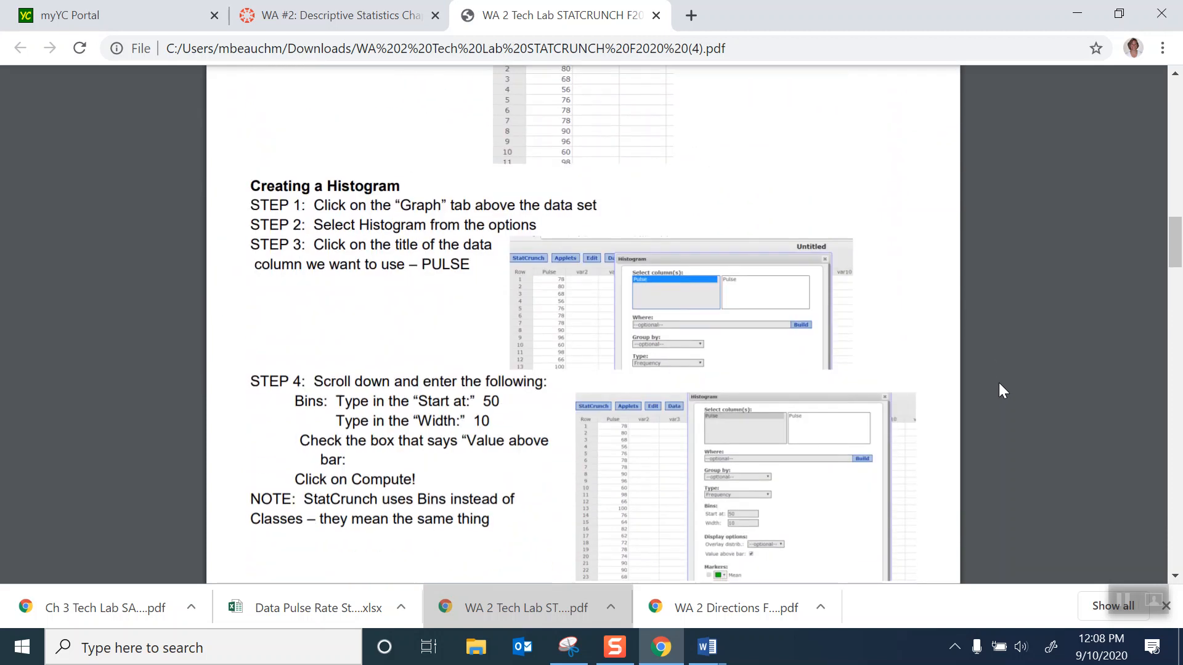
{"action": "scroll", "coordinate": [1001, 386], "scroll_direction": "down", "scroll_amount": 11}
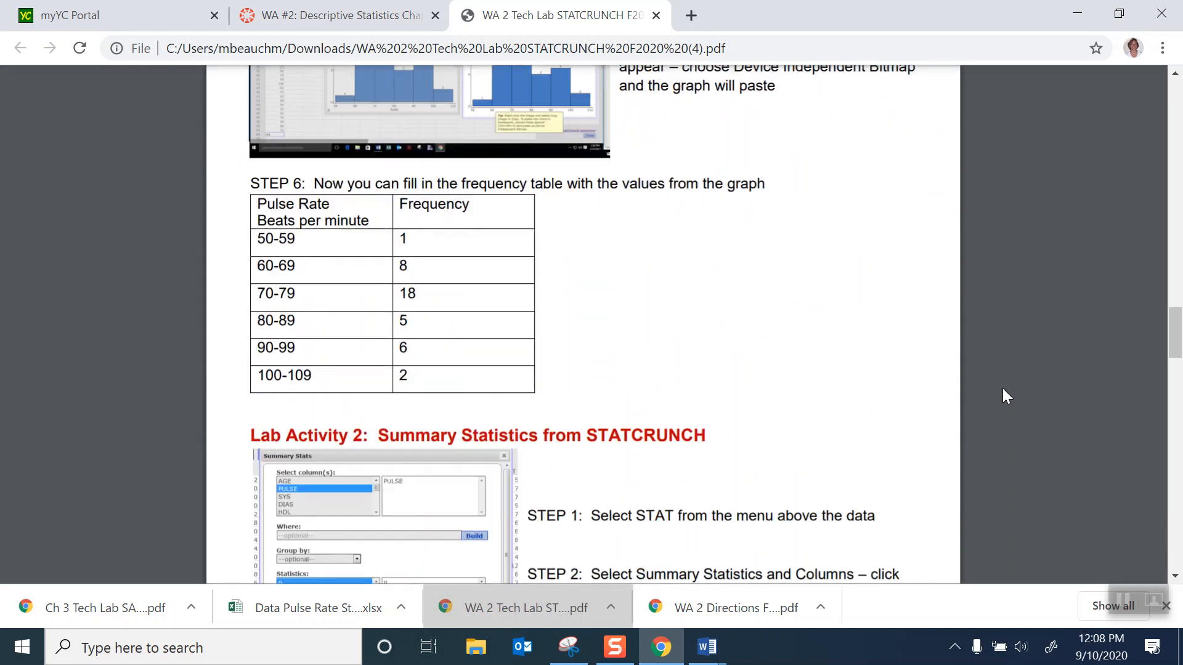
{"action": "scroll", "coordinate": [1004, 389], "scroll_direction": "down", "scroll_amount": 2}
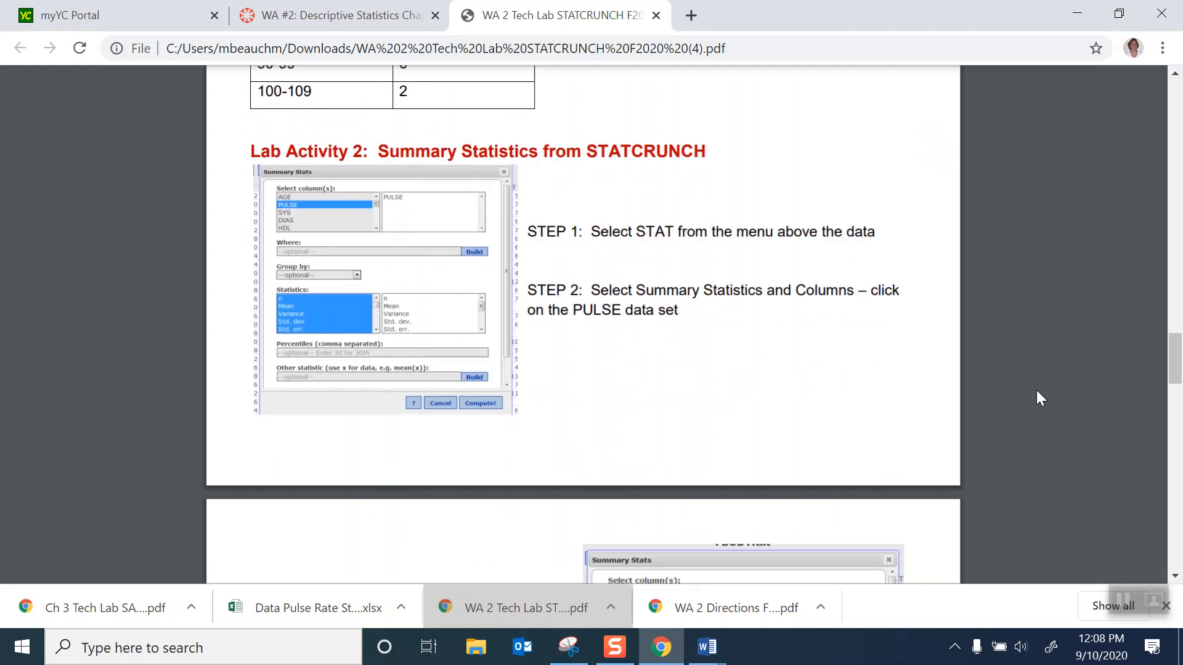
{"action": "scroll", "coordinate": [1037, 390], "scroll_direction": "down", "scroll_amount": 10}
{"action": "scroll", "coordinate": [1042, 392], "scroll_direction": "down", "scroll_amount": 3}
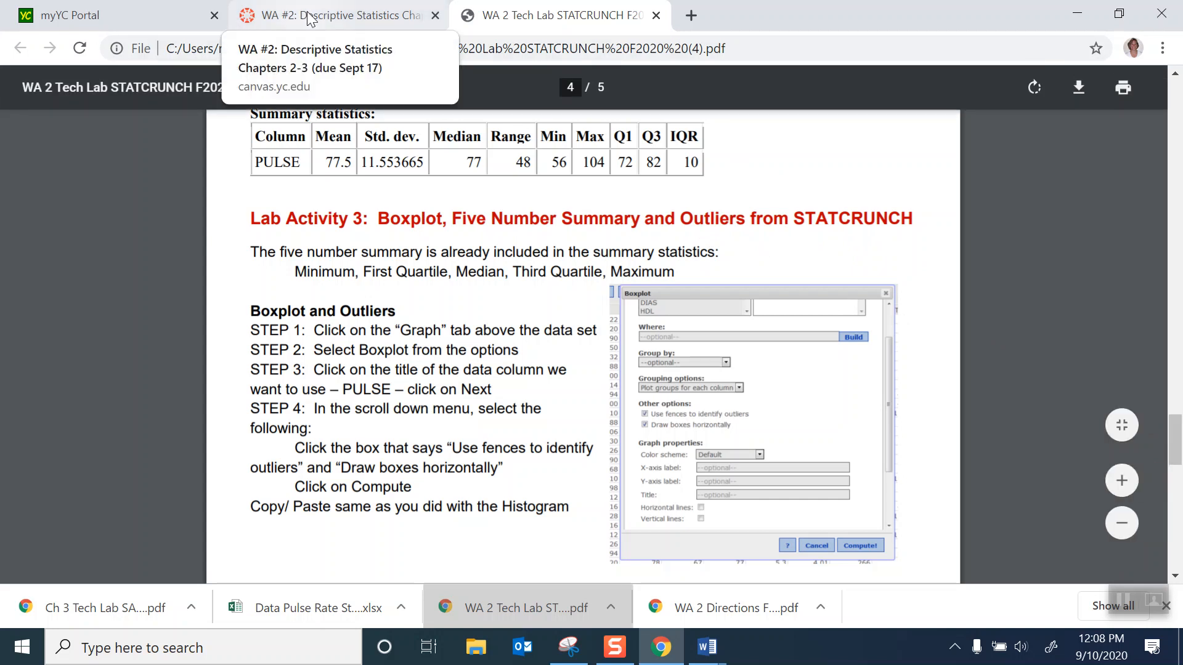
- Open the downloaded pulse rate workbook in Excel and move its reduced window aside so the browser stays accessible
{"action": "left_click", "coordinate": [299, 612]}
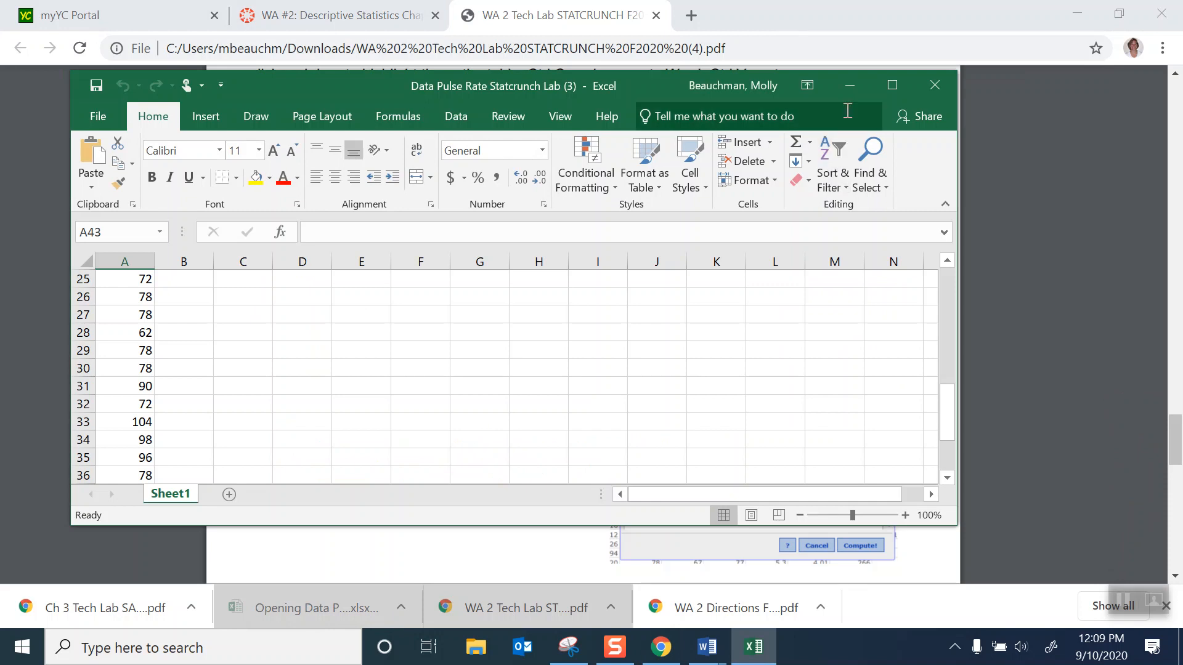
{"action": "left_click", "coordinate": [892, 85]}
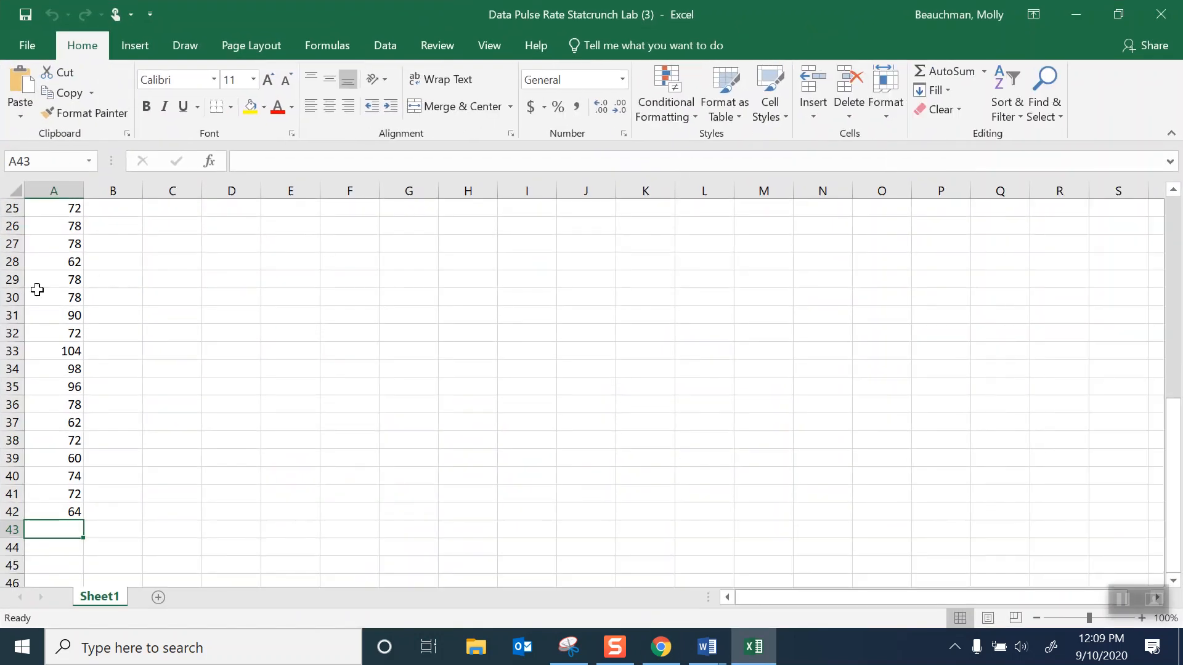
{"action": "left_click", "coordinate": [1120, 14]}
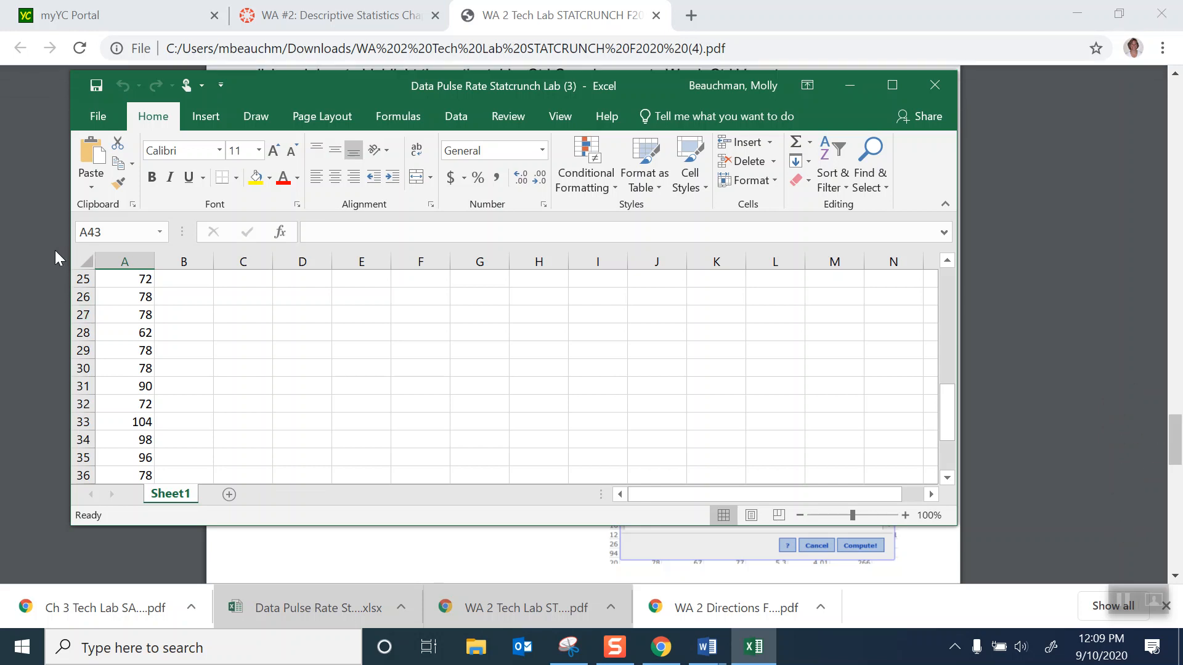
{"action": "left_click_drag", "start_coordinate": [66, 255], "coordinate": [438, 254]}
{"action": "left_click_drag", "start_coordinate": [675, 82], "coordinate": [965, 42]}
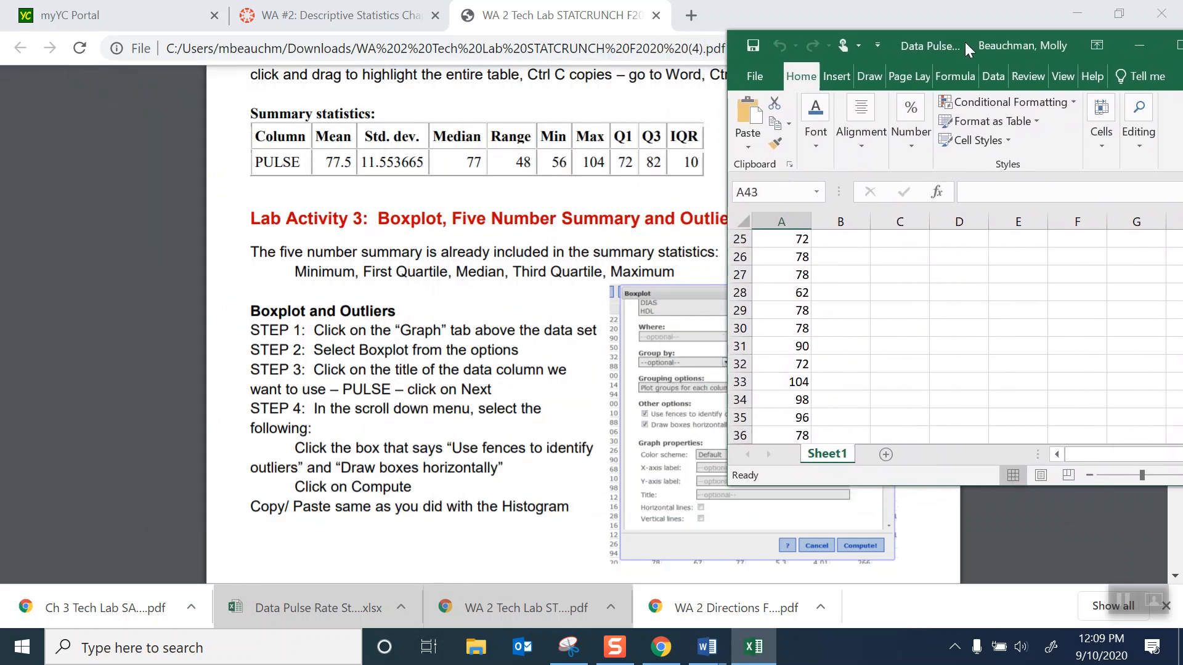
- Return to the Canvas course in the browser and launch MyLab & Mastering
{"action": "left_click", "coordinate": [315, 18]}
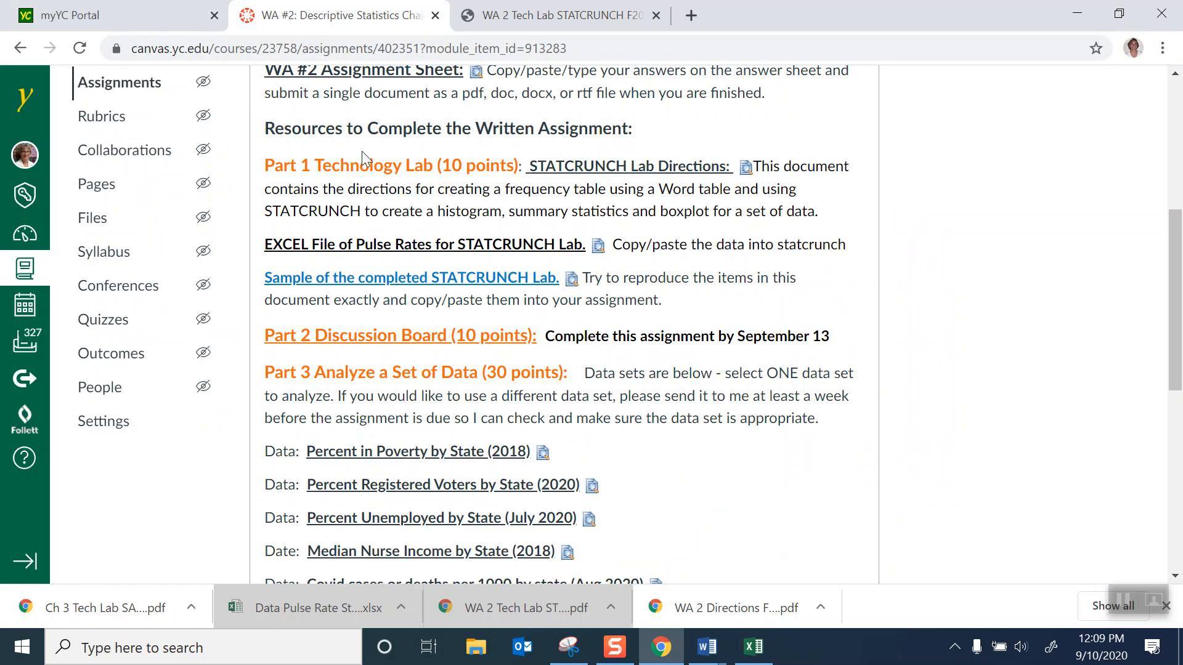
{"action": "scroll", "coordinate": [387, 129], "scroll_direction": "up", "scroll_amount": 5}
{"action": "left_click", "coordinate": [134, 319]}
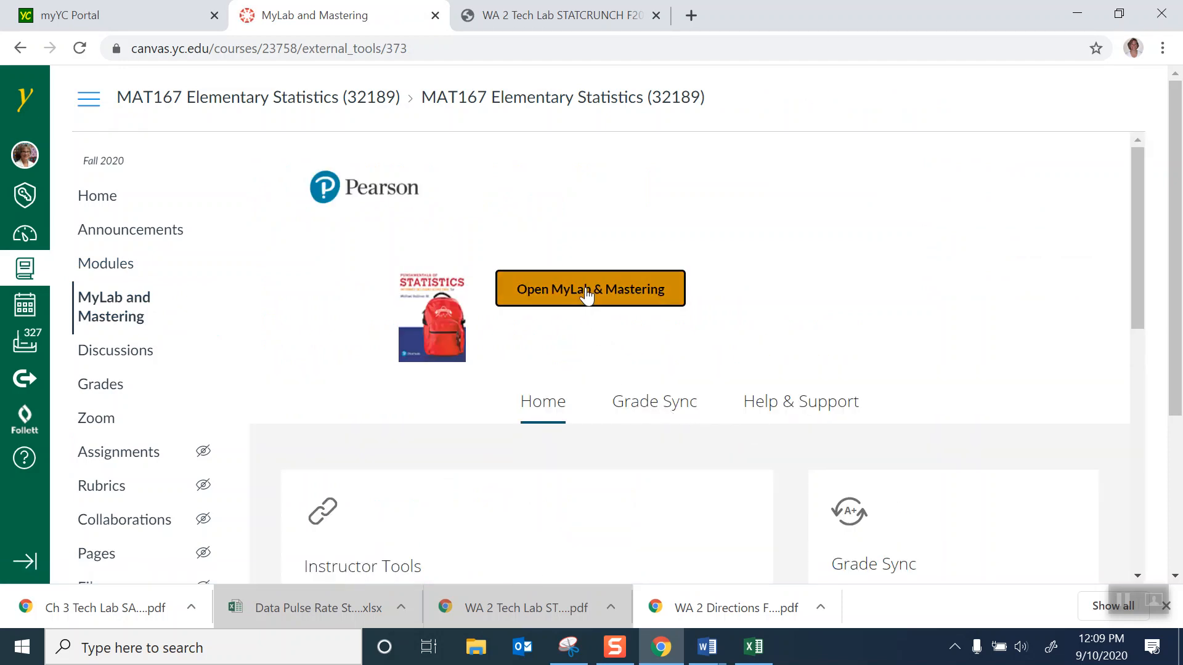
{"action": "left_click", "coordinate": [587, 293]}
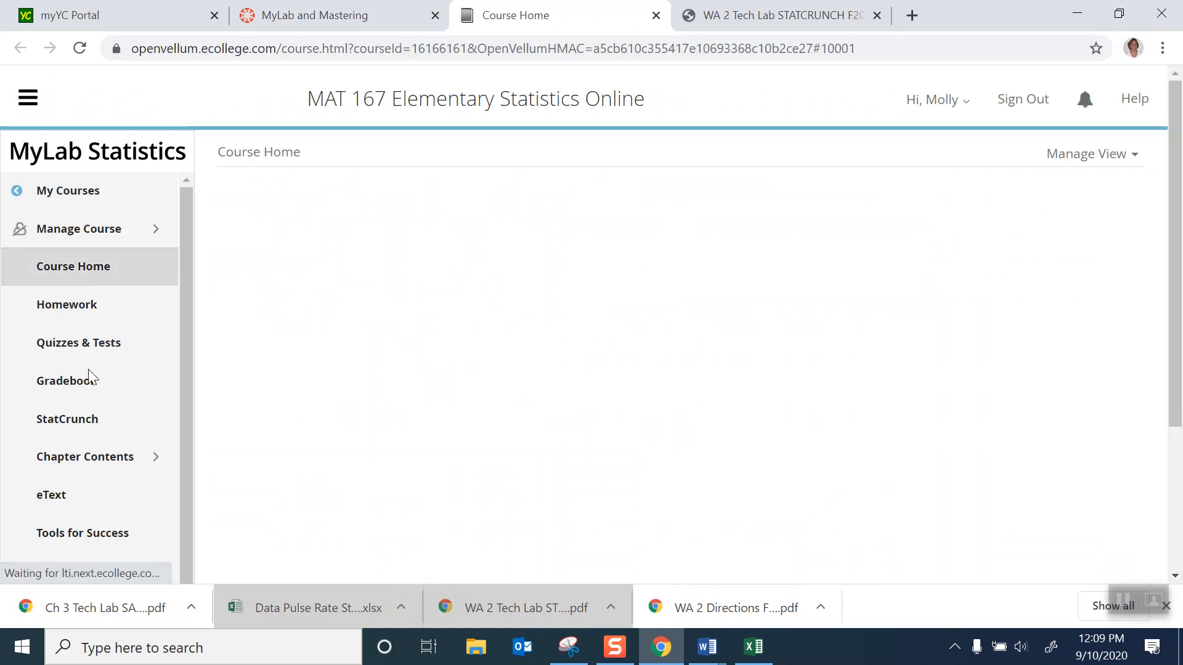
- Go to the StatCrunch website from the MyLab Statistics course and open a blank StatCrunch data table
{"action": "left_click", "coordinate": [62, 425]}
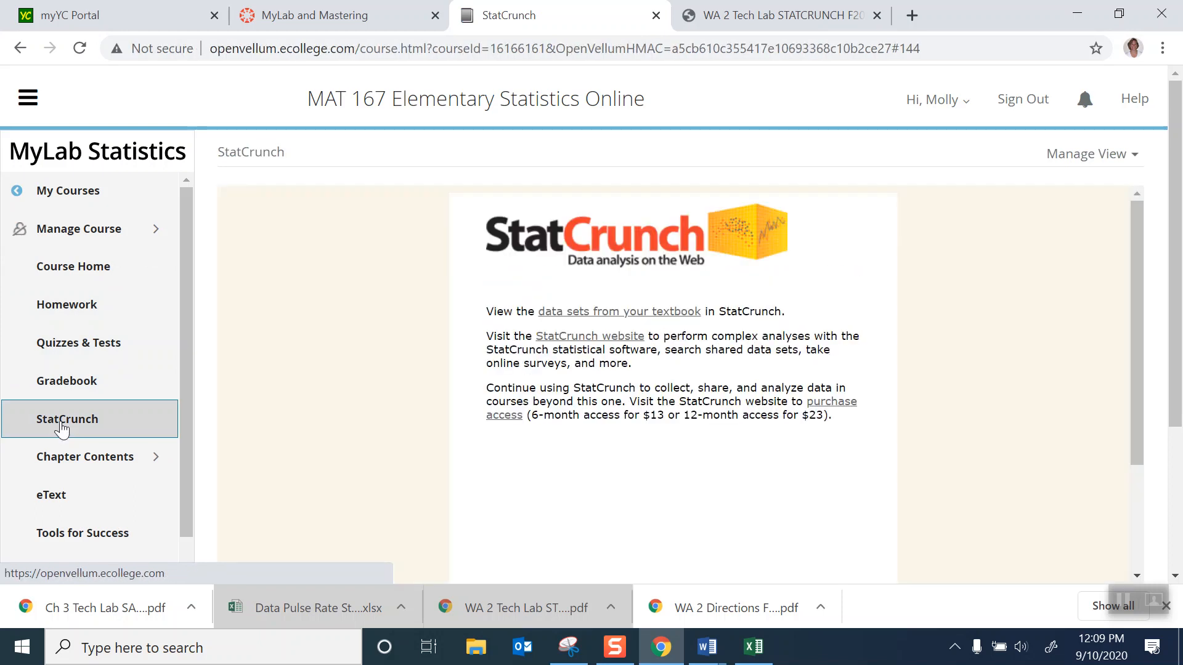
{"action": "left_click", "coordinate": [585, 342]}
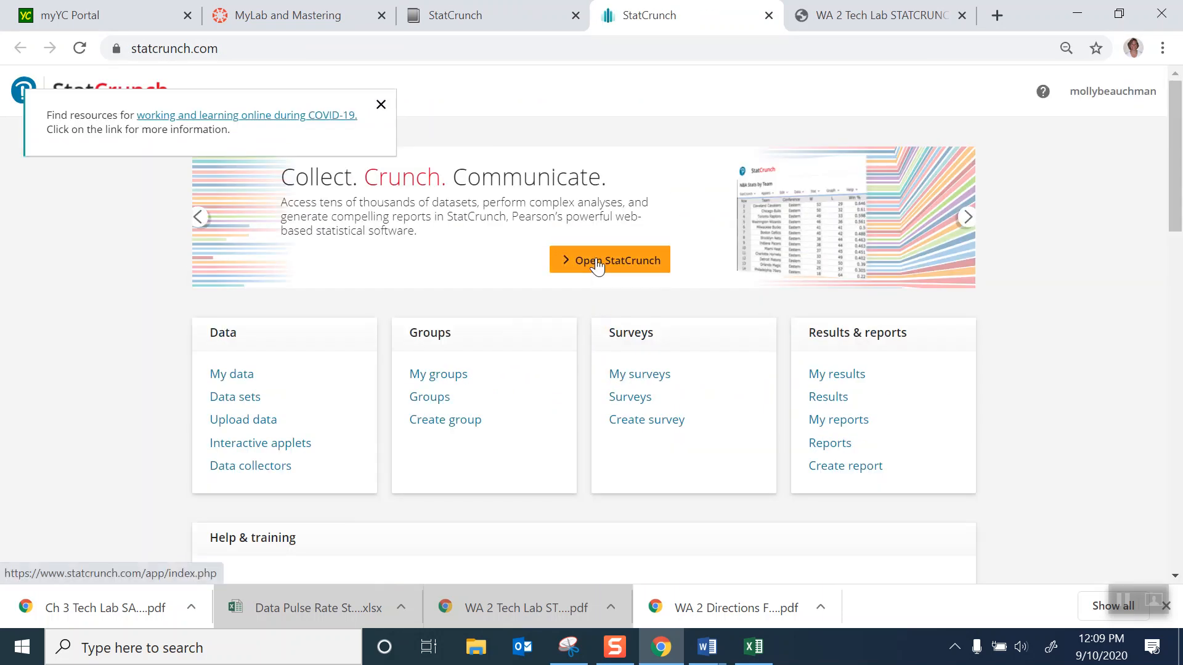
{"action": "left_click", "coordinate": [597, 263]}
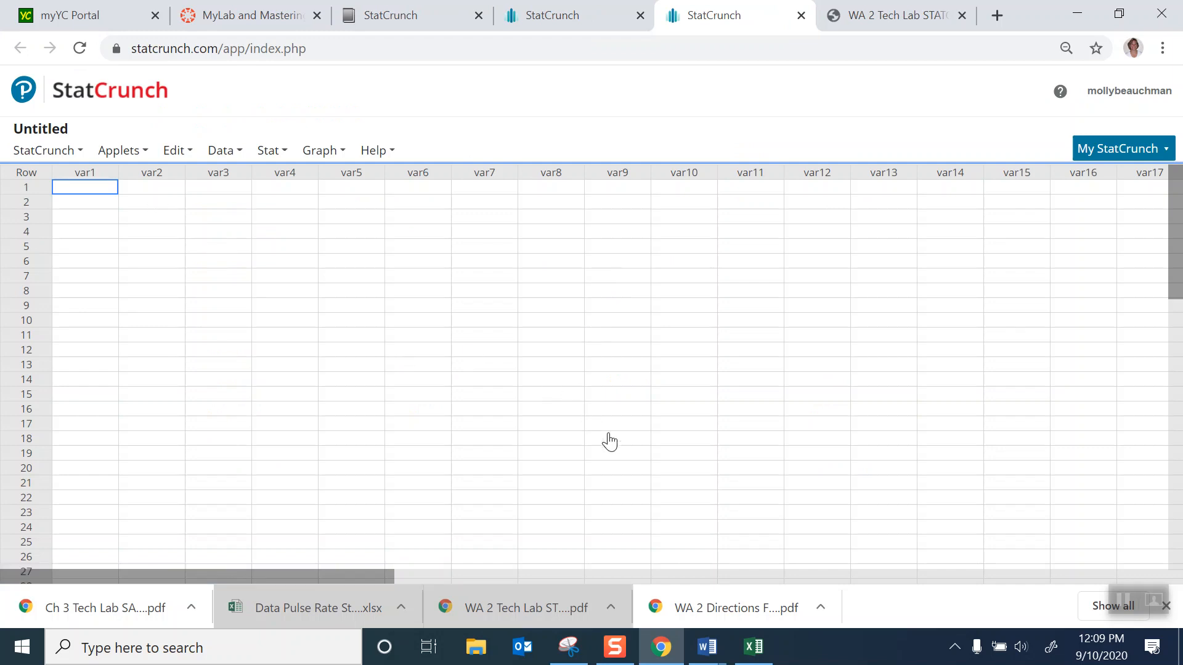
- Copy the pulse rates in A3:A42 of the Excel workbook and paste them into StatCrunch's var1 column from row 1
{"action": "left_click", "coordinate": [753, 646]}
{"action": "scroll", "coordinate": [894, 363], "scroll_direction": "up", "scroll_amount": 3}
{"action": "scroll", "coordinate": [893, 362], "scroll_direction": "up", "scroll_amount": 5}
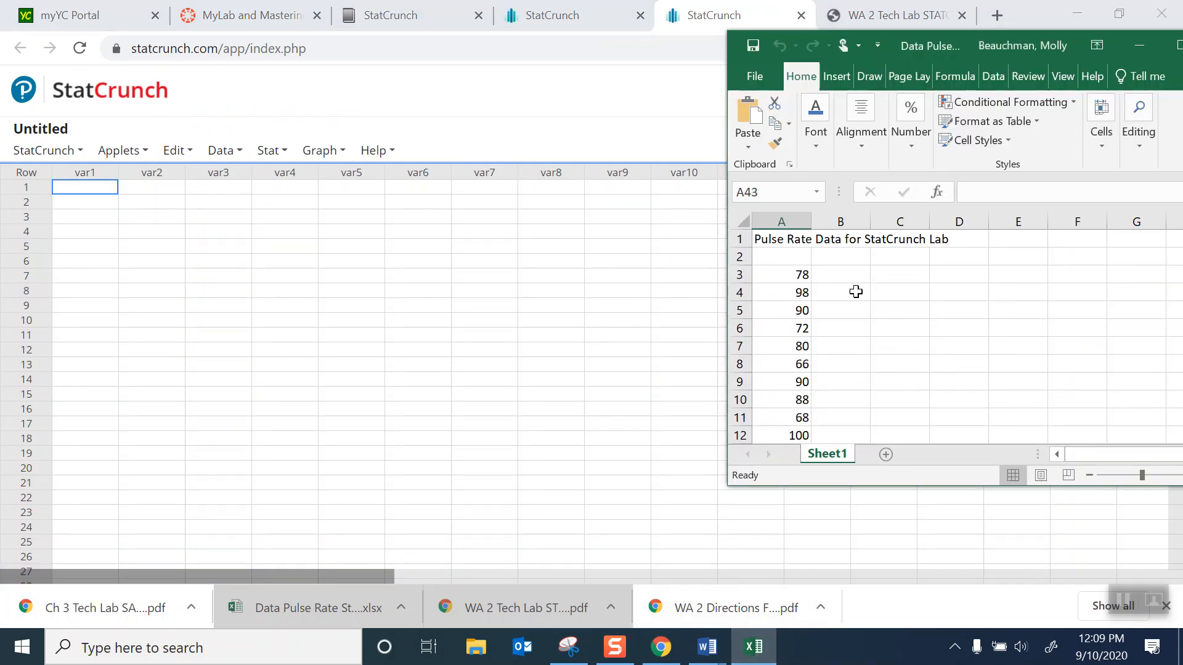
{"action": "left_click_drag", "start_coordinate": [773, 273], "coordinate": [792, 403]}
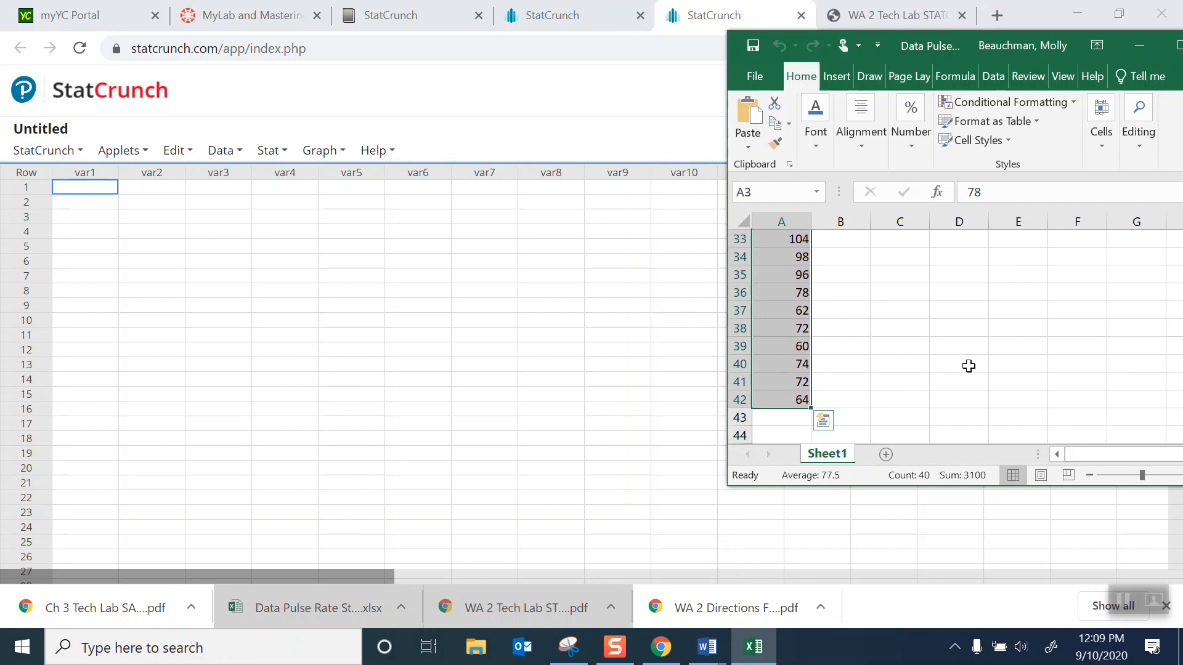
{"action": "key", "text": "ctrl+c"}
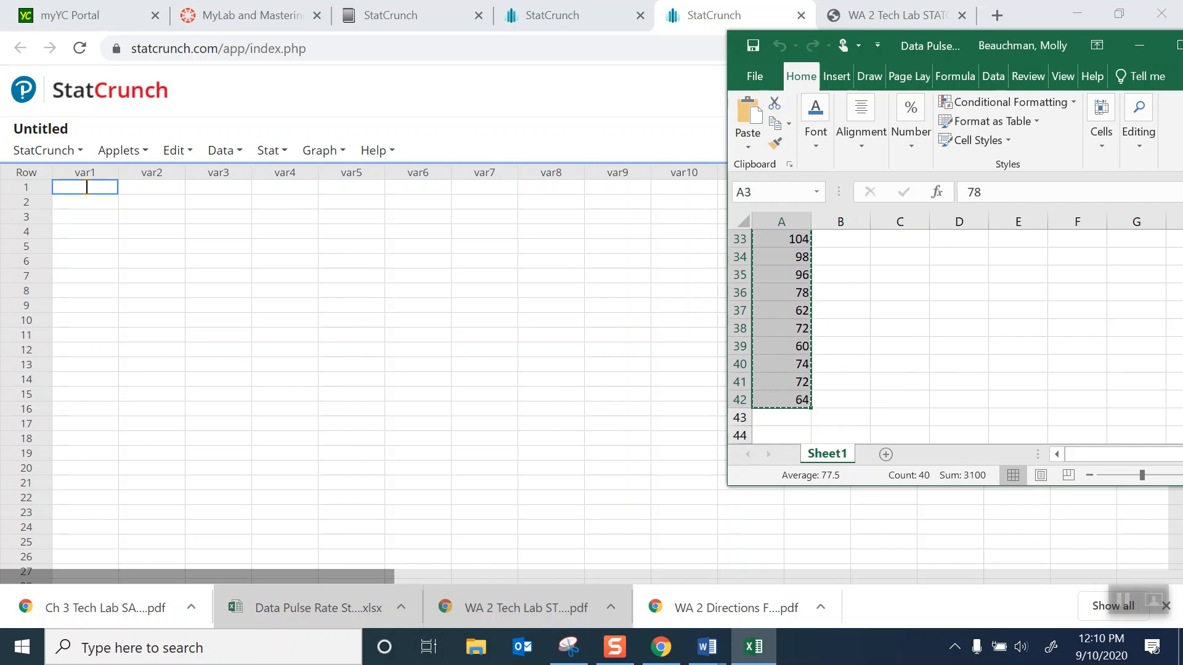
{"action": "left_click", "coordinate": [85, 187]}
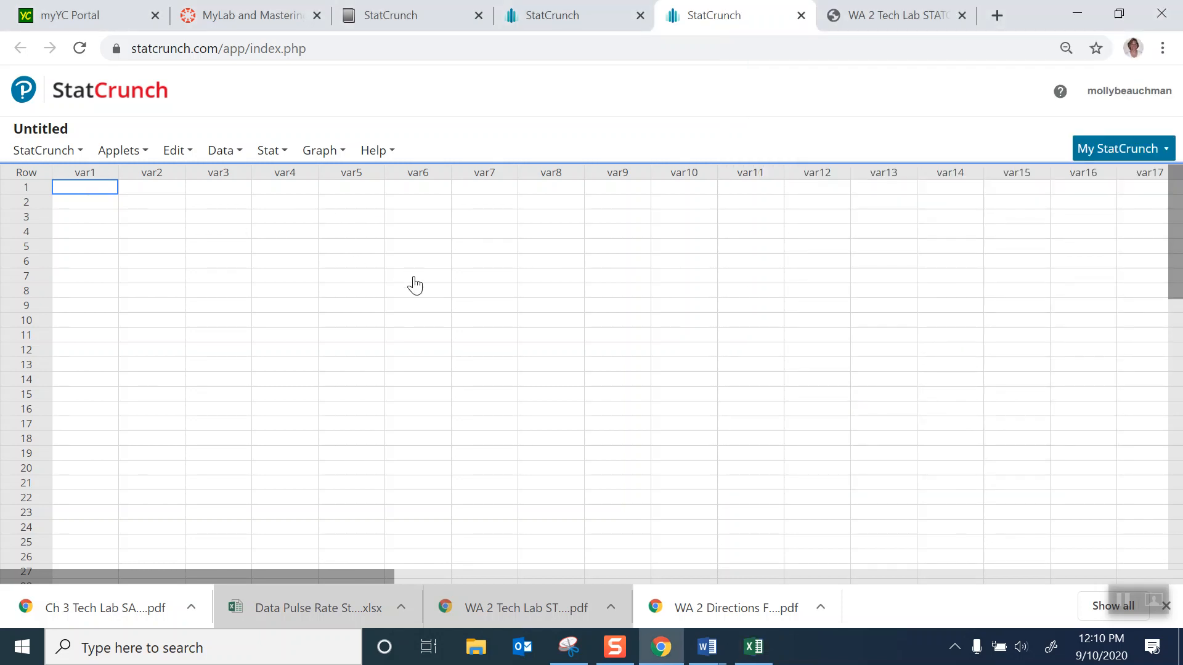
{"action": "key", "text": "ctrl+v"}
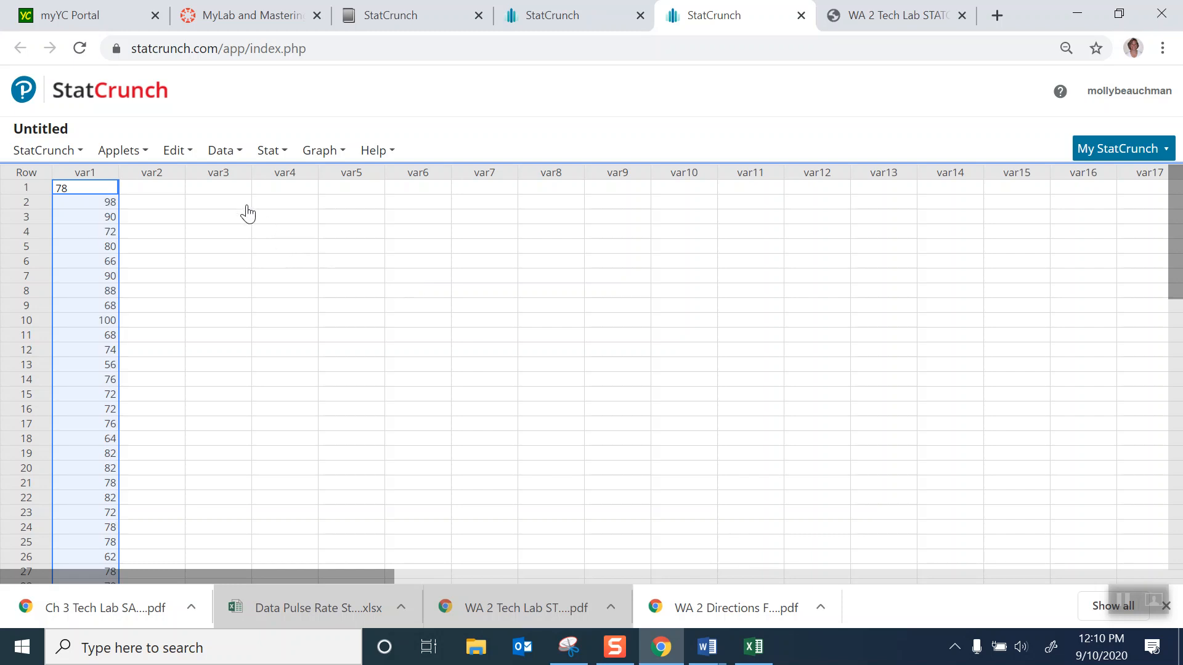
- Switch to the blank Document2 in Word and set its font to Arial, size 12
{"action": "mouse_move", "coordinate": [710, 654]}
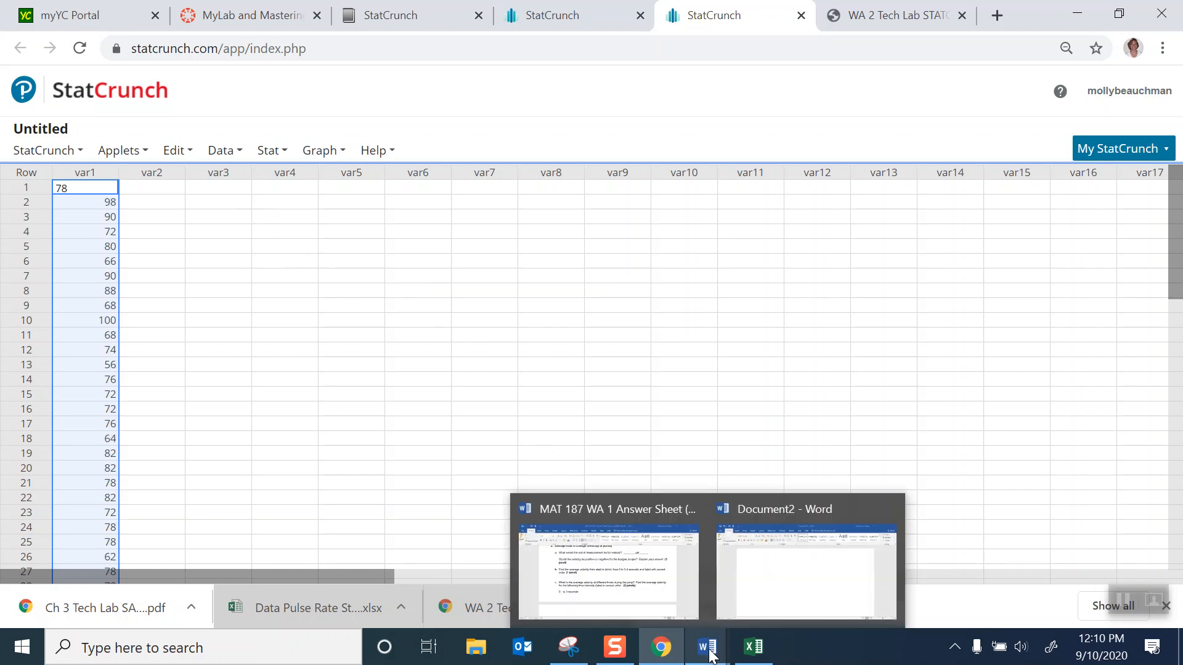
{"action": "left_click", "coordinate": [760, 602]}
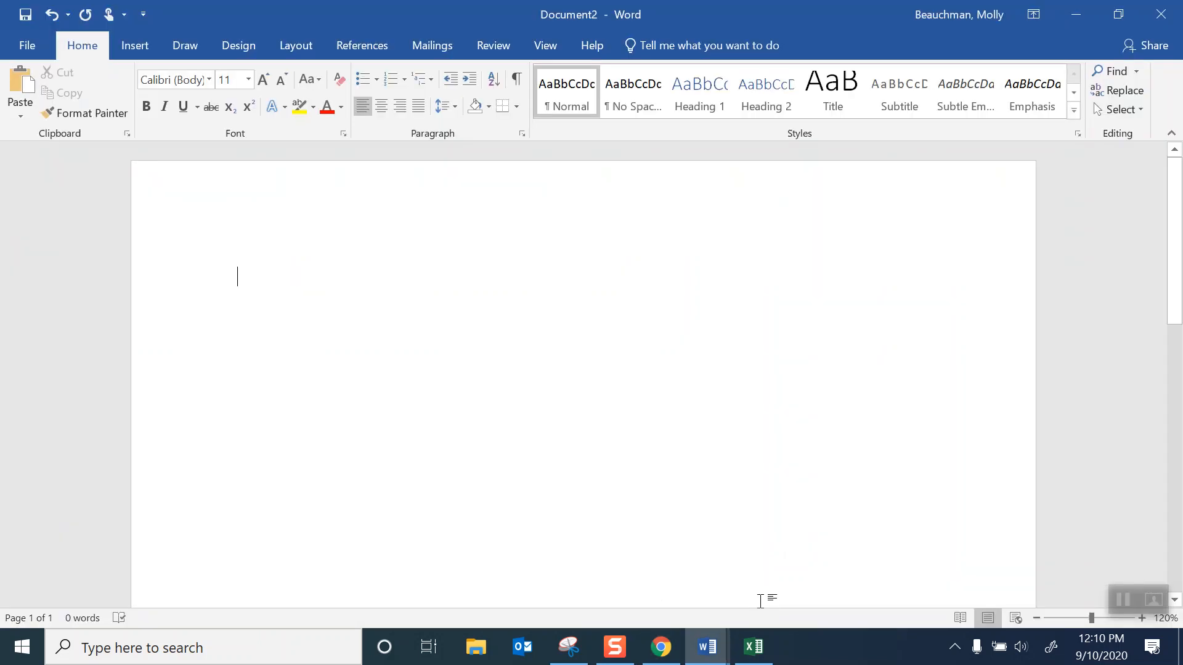
{"action": "left_click", "coordinate": [208, 80]}
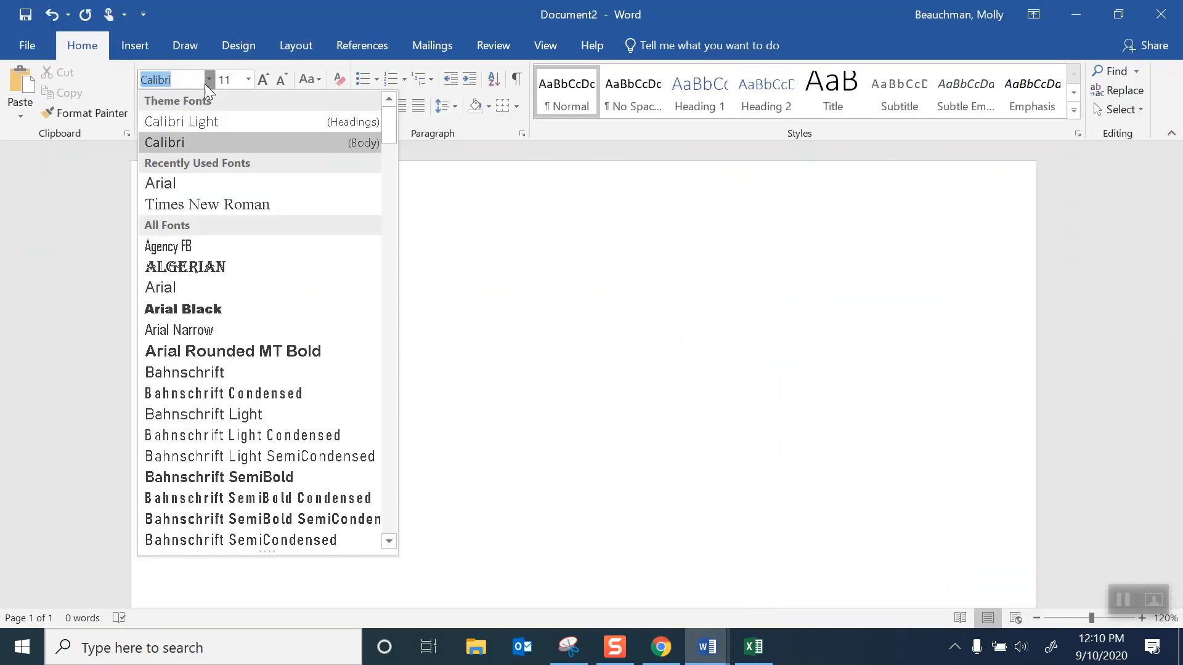
{"action": "left_click", "coordinate": [161, 183]}
{"action": "left_click", "coordinate": [248, 79]}
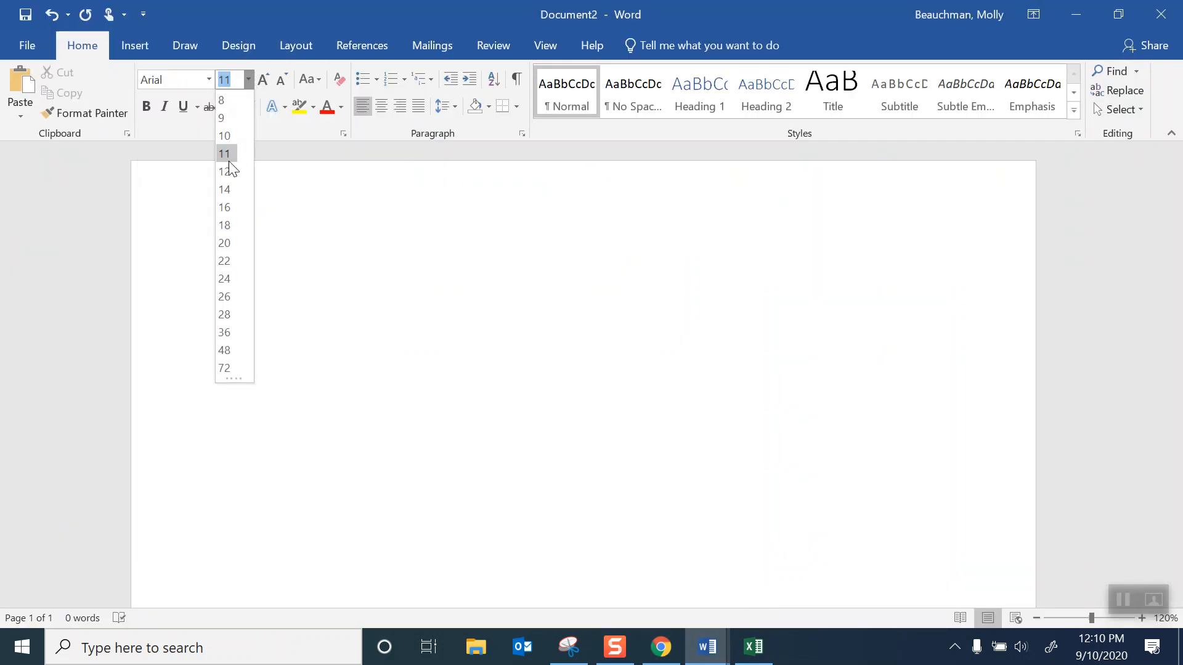
{"action": "left_click", "coordinate": [226, 171]}
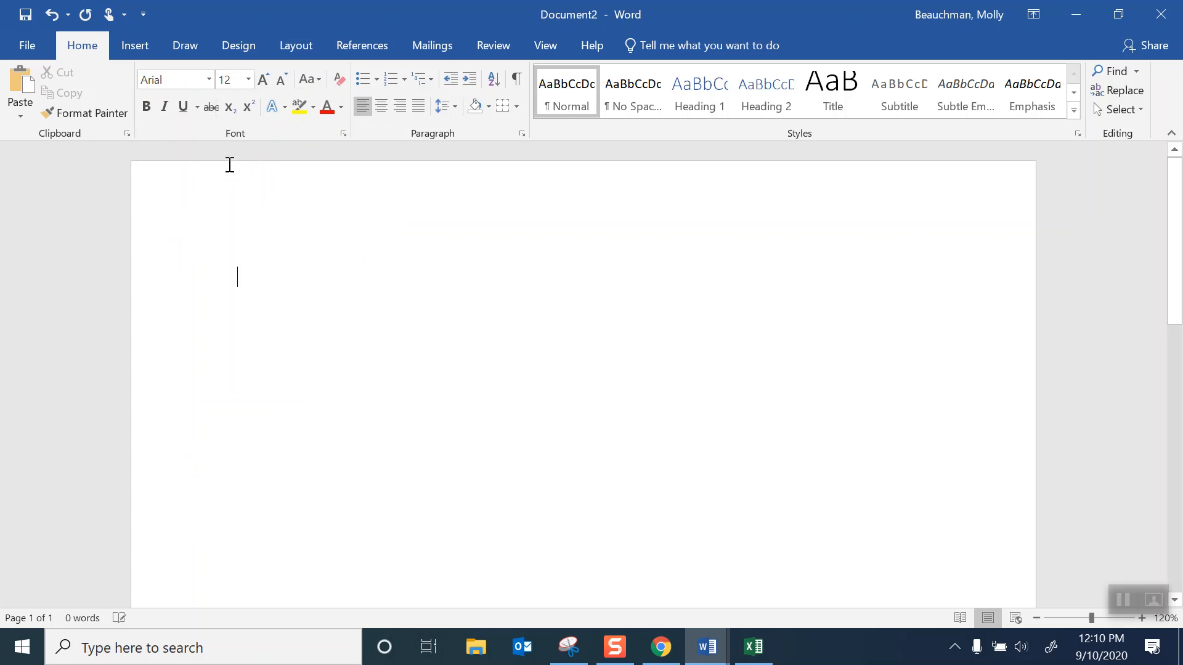
- Apply the Narrow margin preset to the document and set the paragraph spacing after to 0 pt
{"action": "left_click", "coordinate": [312, 45]}
{"action": "left_click", "coordinate": [25, 99]}
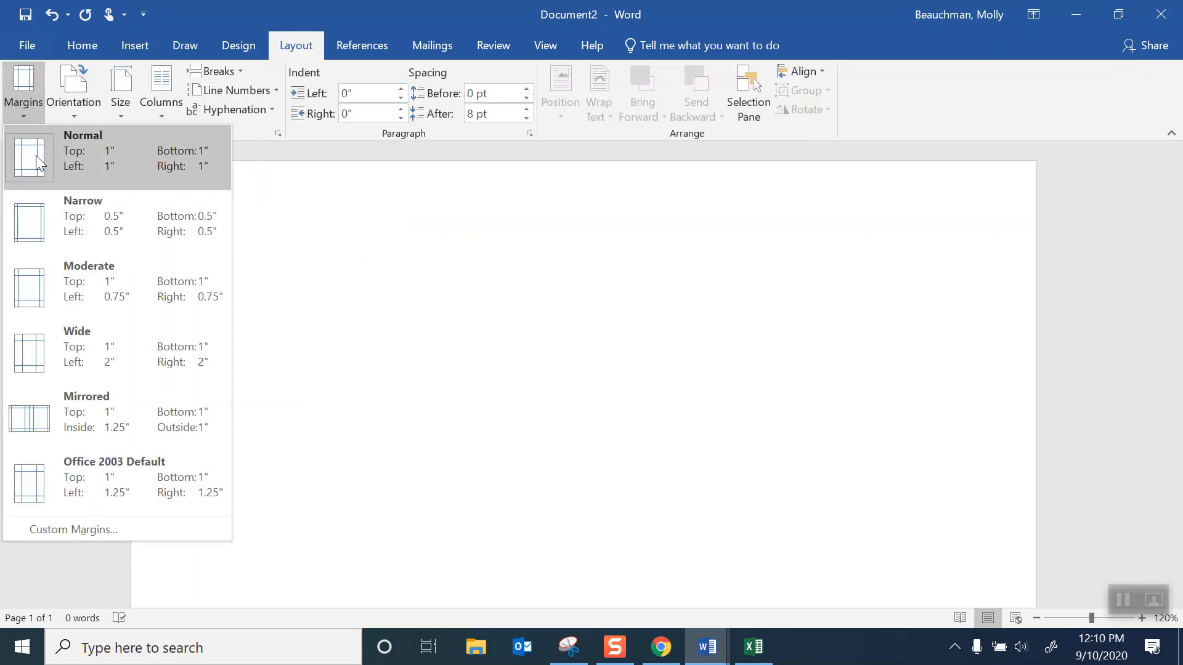
{"action": "left_click", "coordinate": [38, 228]}
{"action": "left_click", "coordinate": [527, 118]}
- Enter the heading "WA #1 Part 1 Technology Lab" and, after a blank line, the subheading "Histogram and Frequency Table"
{"action": "type", "text": "WA #1 Part"}
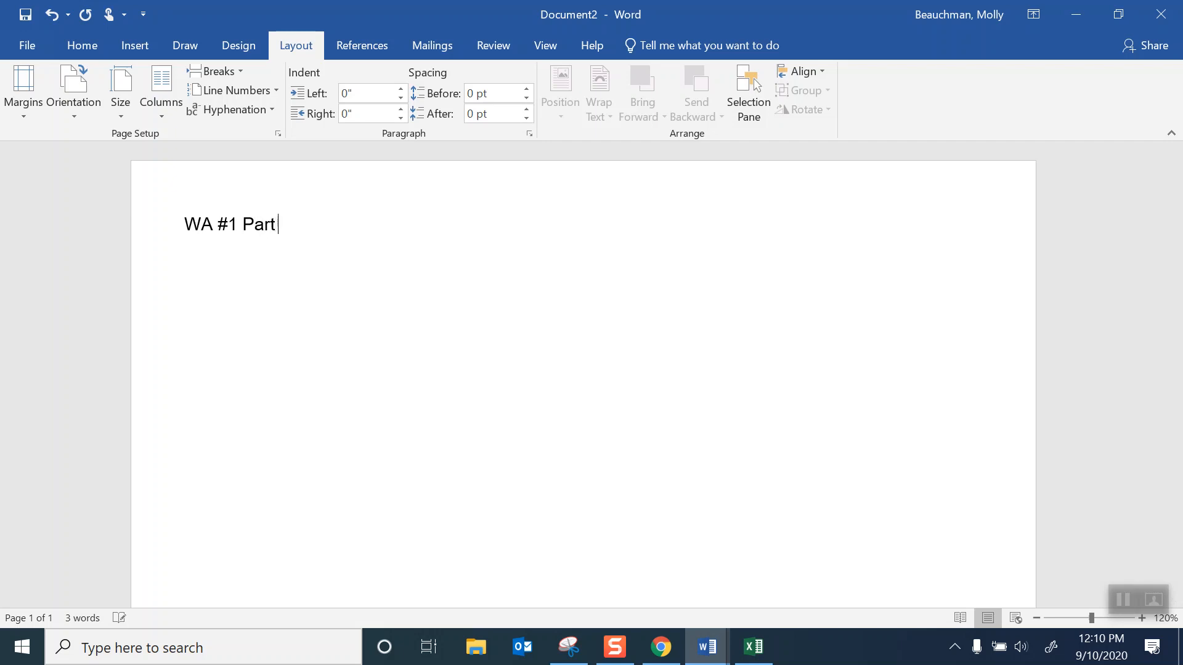
{"action": "type", "text": " 1 Technology Lab"}
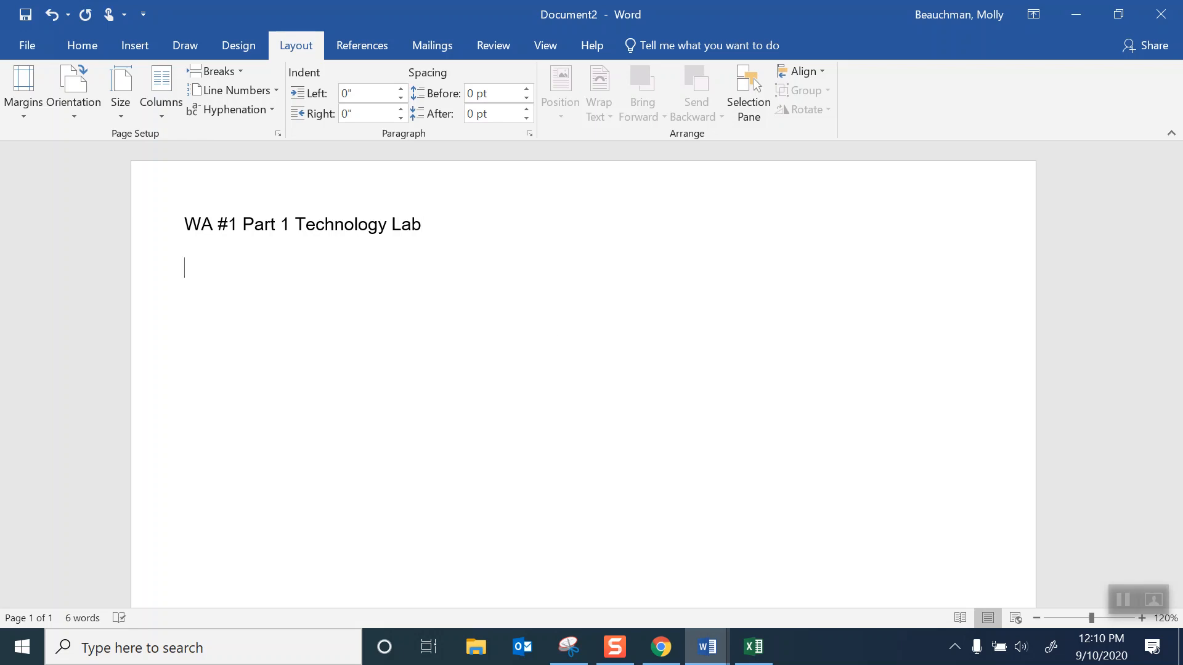
{"action": "type", "text": " Histogram and Frequ"}
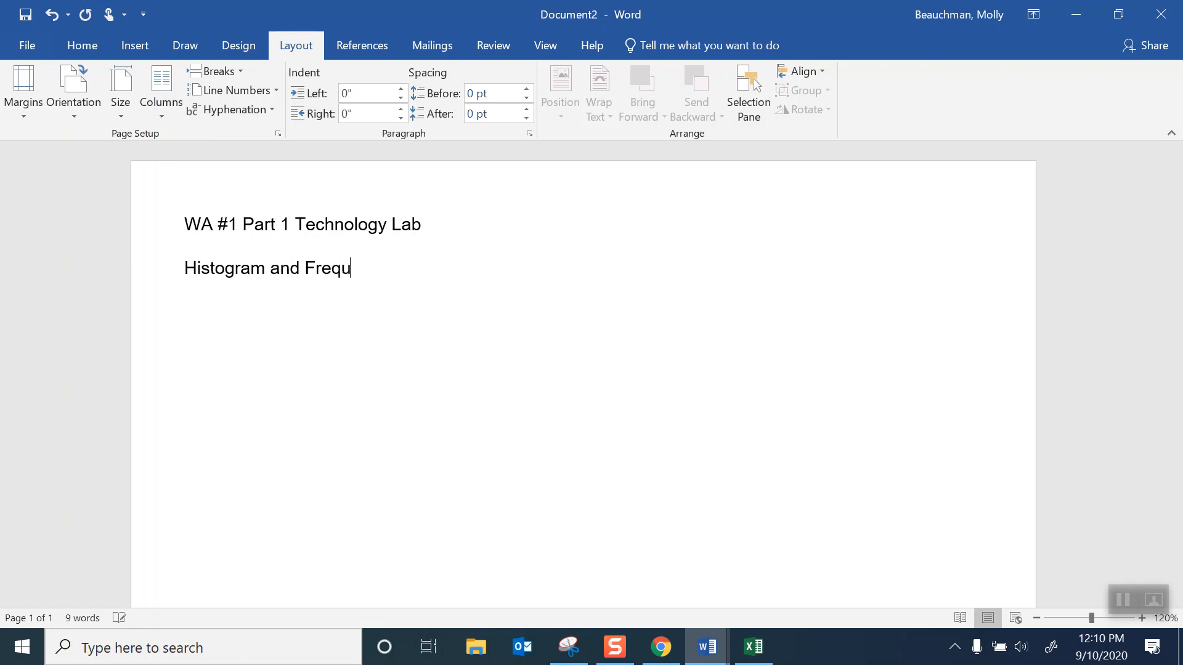
{"action": "type", "text": "ency Table"}
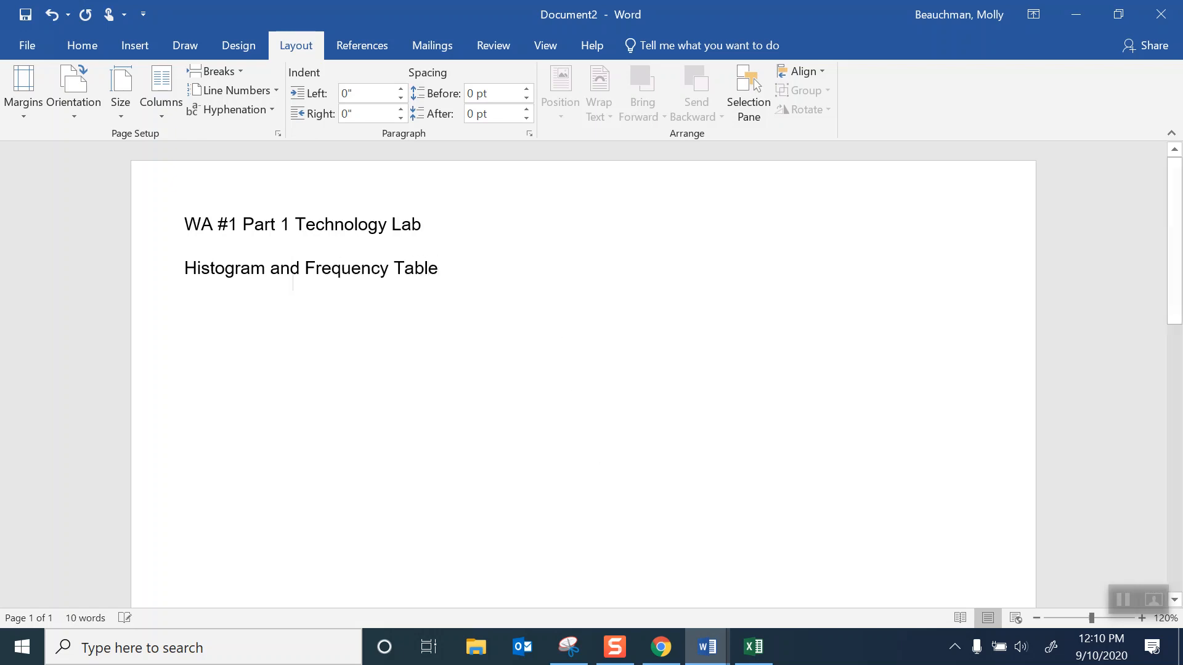
{"action": "key", "text": "Return"}
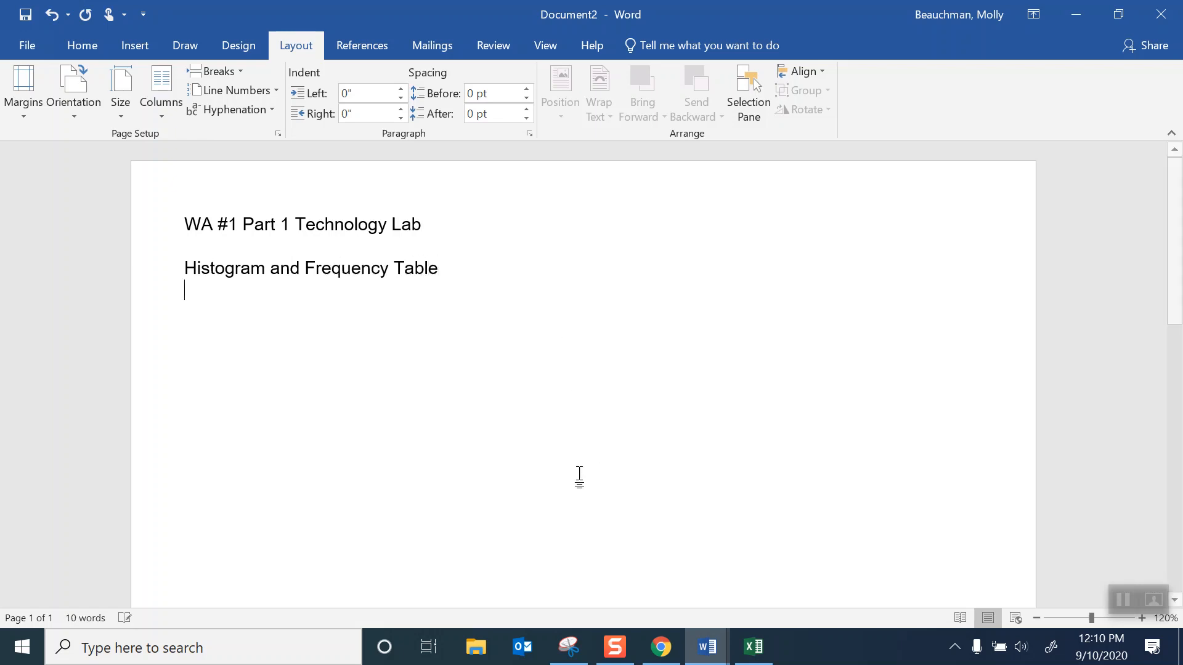
- Switch to StatCrunch in the browser and start a histogram using the var1 column
{"action": "left_click", "coordinate": [664, 658]}
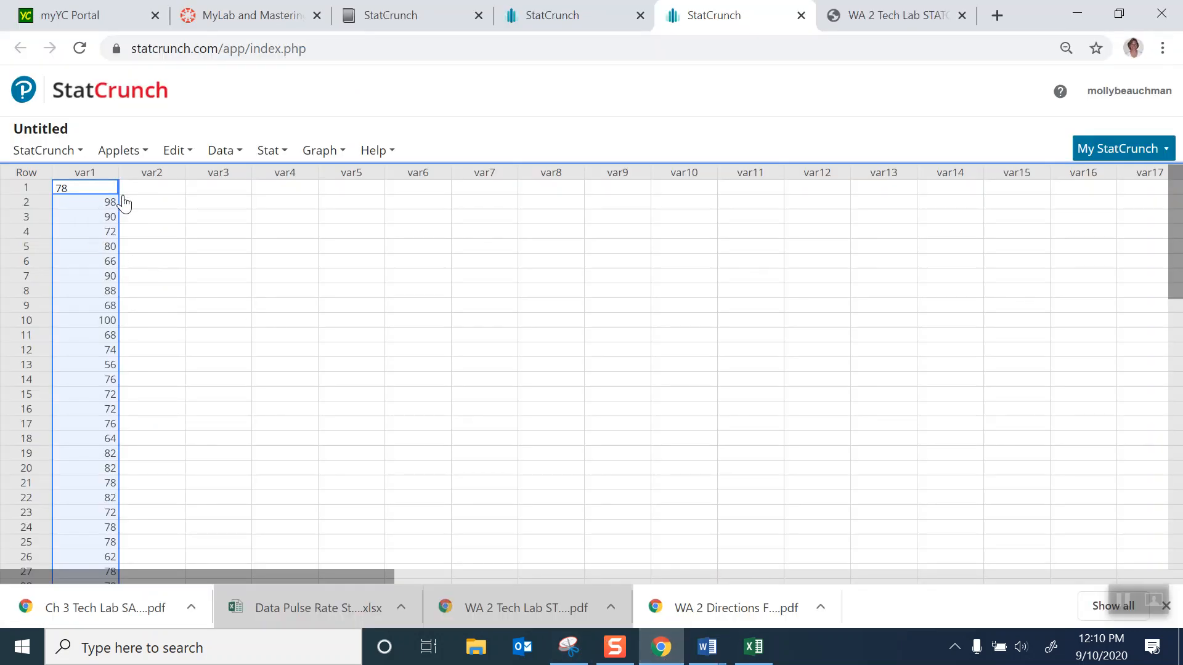
{"action": "left_click", "coordinate": [273, 152]}
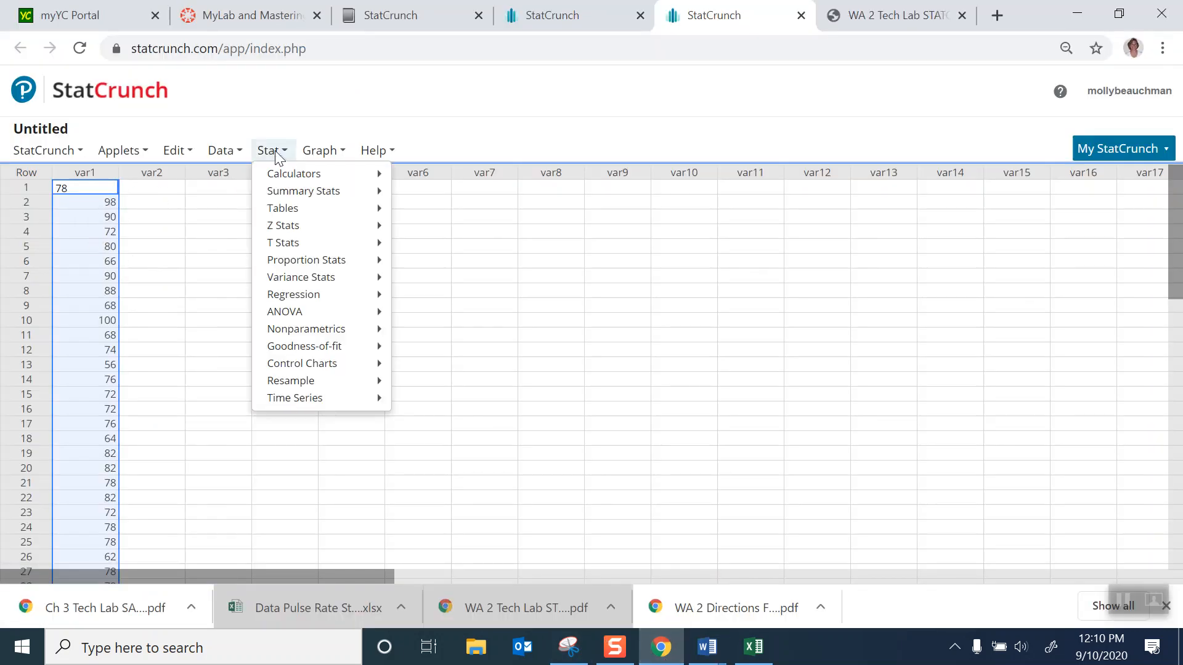
{"action": "left_click", "coordinate": [322, 154]}
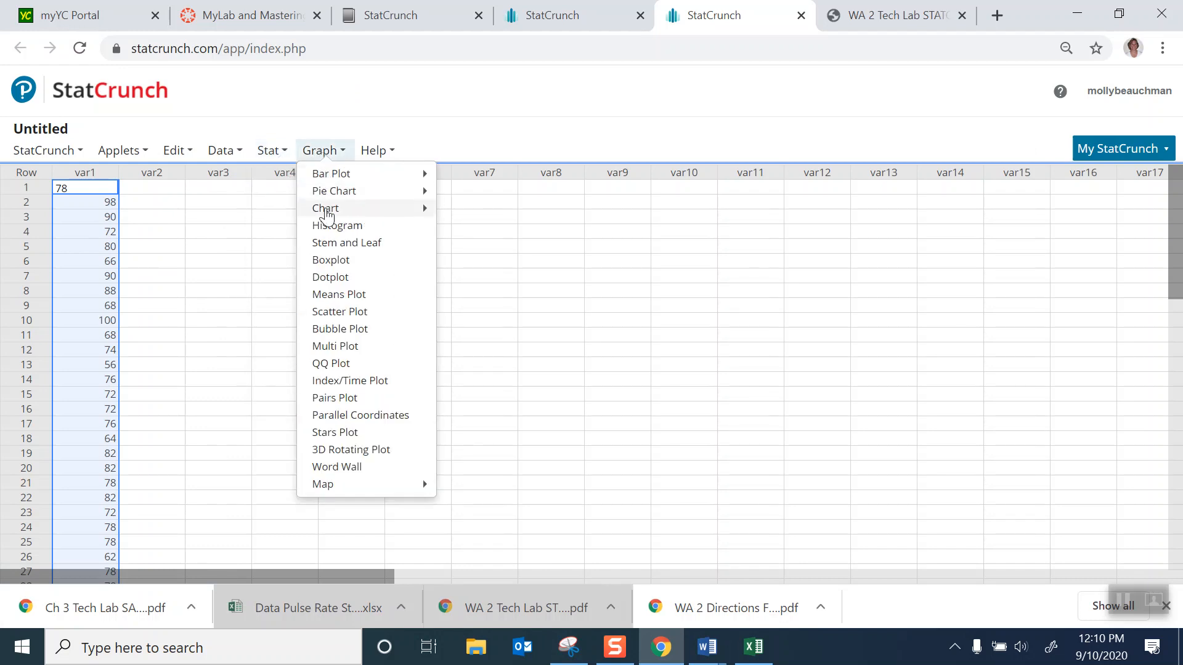
{"action": "left_click", "coordinate": [327, 227]}
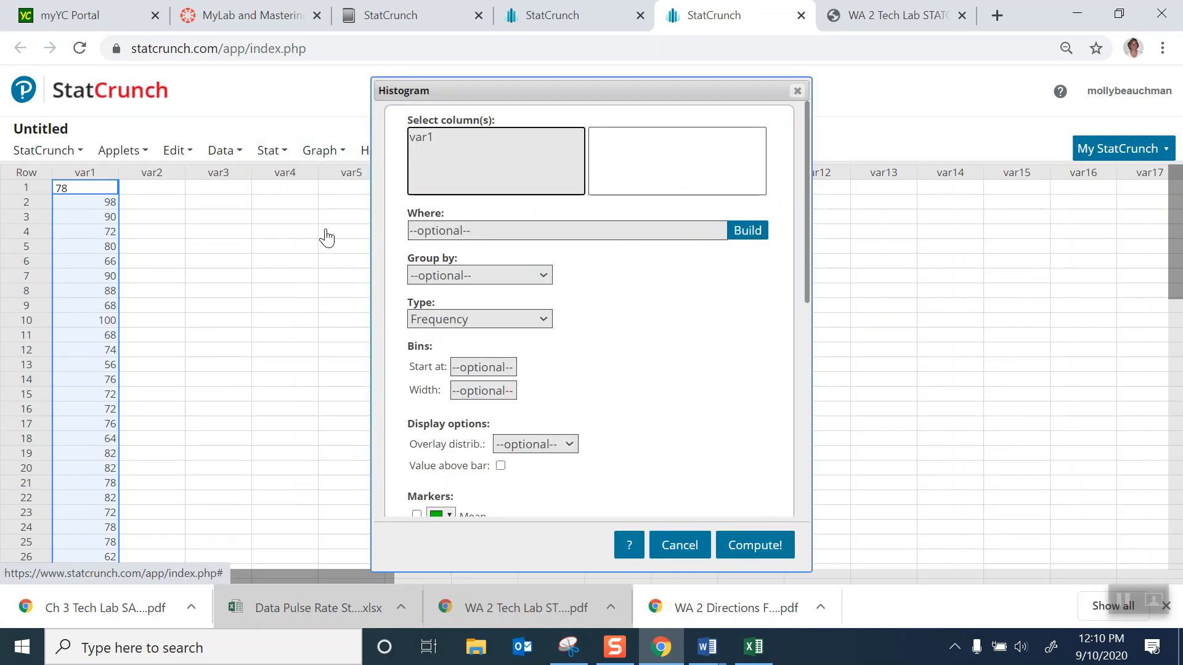
{"action": "left_click", "coordinate": [420, 136]}
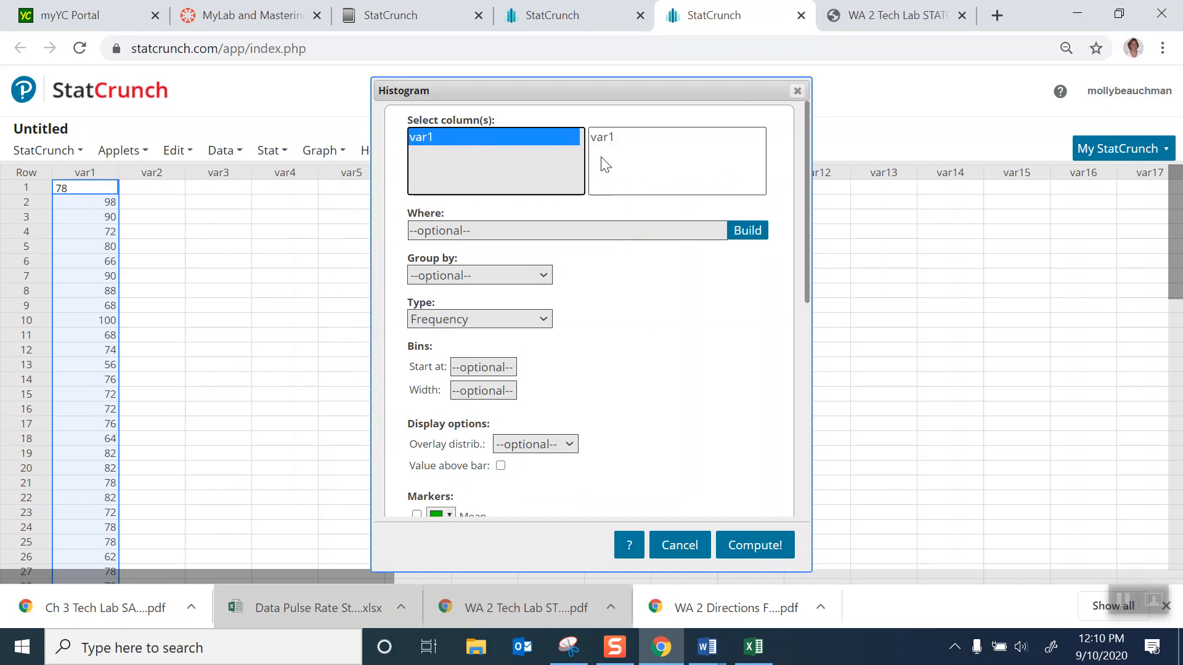
- Set the histogram bins to start at 50 with a width of 10, show values above the bars, and compute it
{"action": "scroll", "coordinate": [676, 263], "scroll_direction": "down", "scroll_amount": 3}
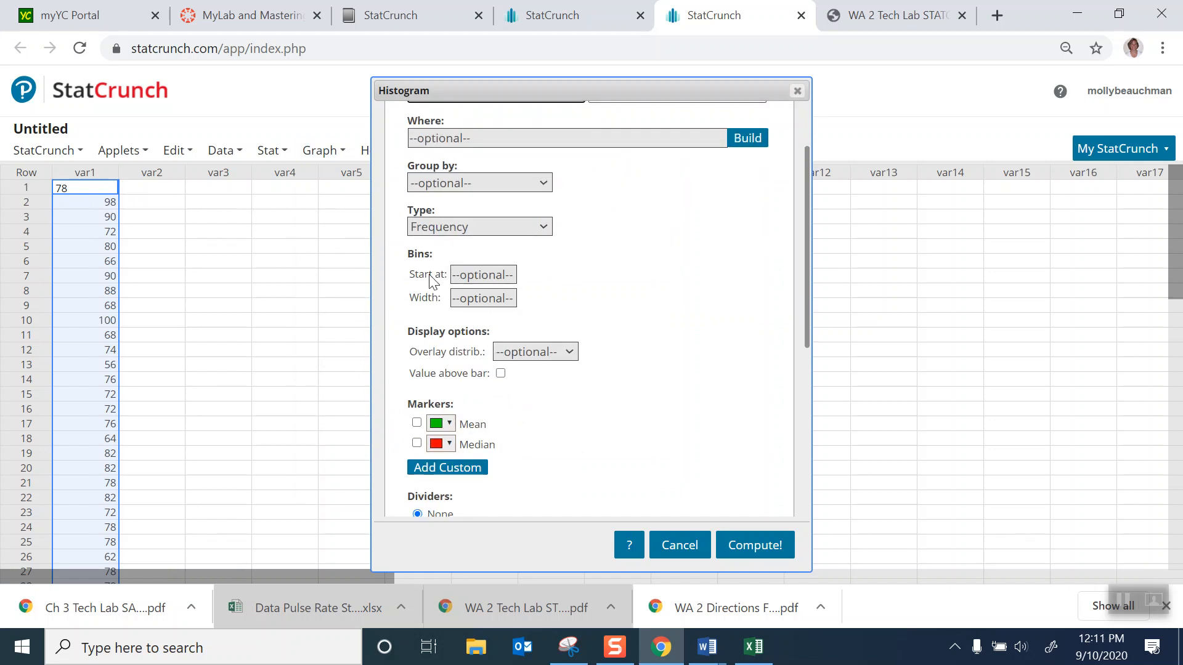
{"action": "left_click", "coordinate": [480, 271]}
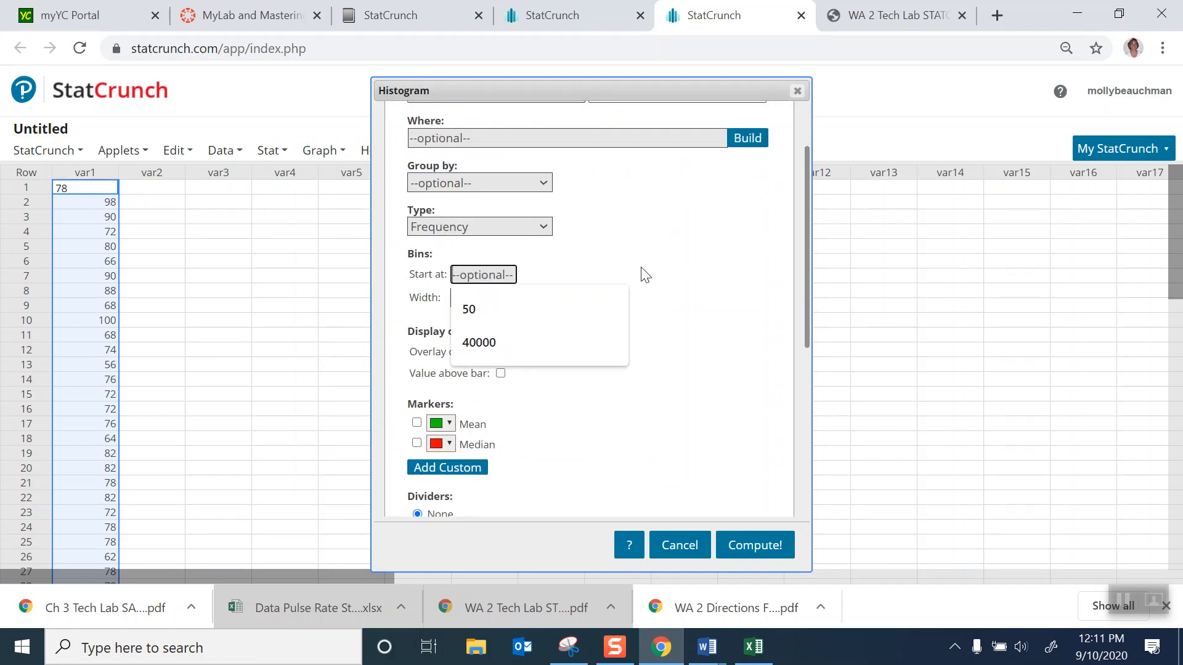
{"action": "type", "text": "50"}
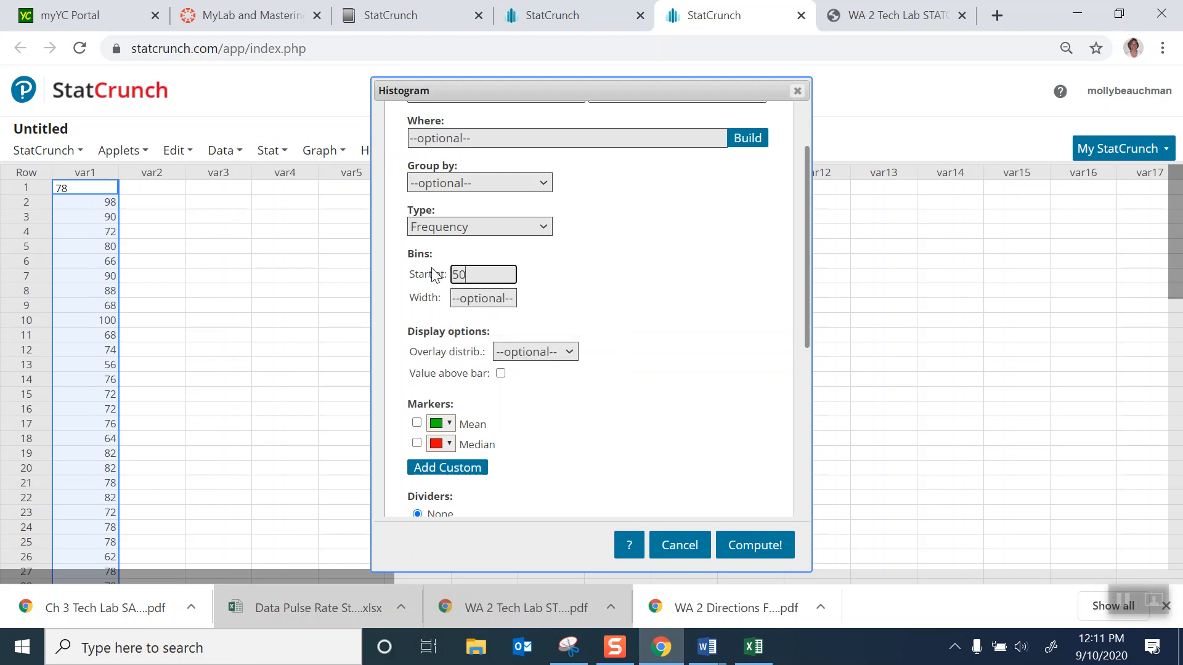
{"action": "left_click", "coordinate": [484, 300]}
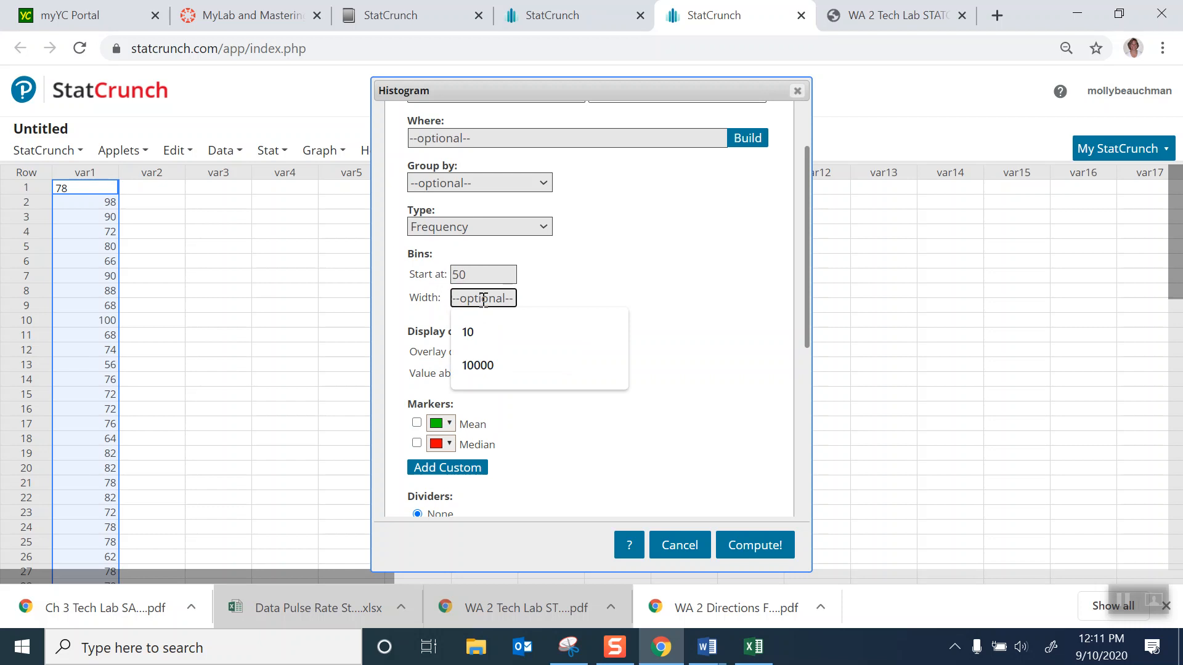
{"action": "type", "text": "10"}
{"action": "scroll", "coordinate": [657, 308], "scroll_direction": "down", "scroll_amount": 3}
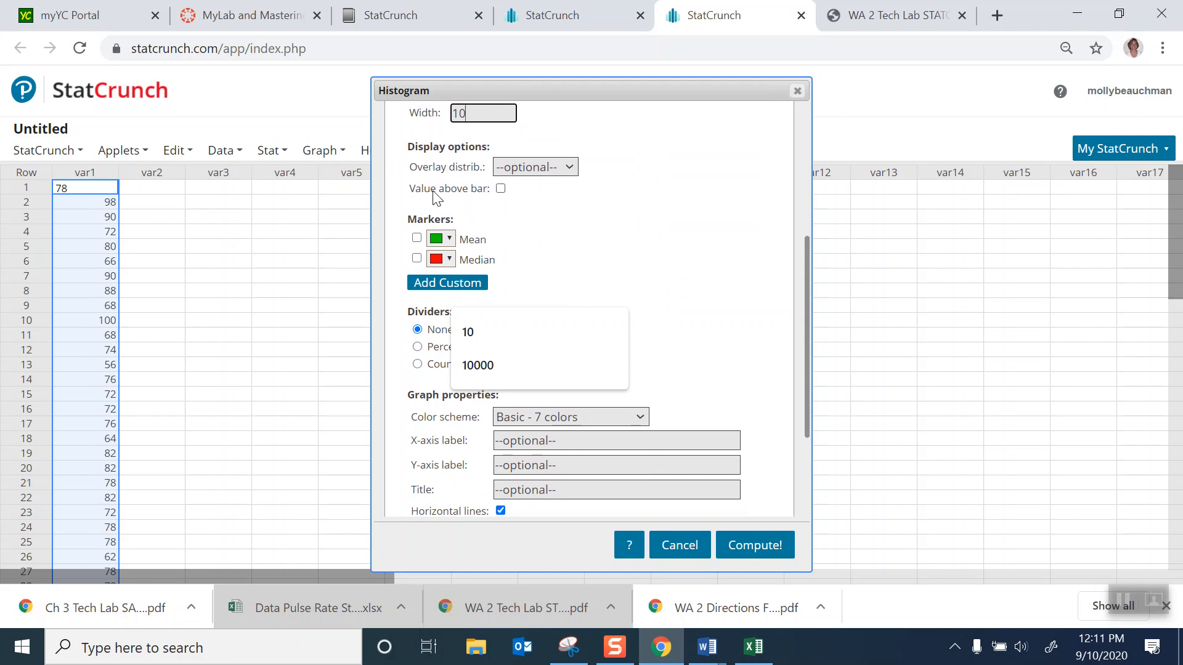
{"action": "left_click", "coordinate": [500, 188]}
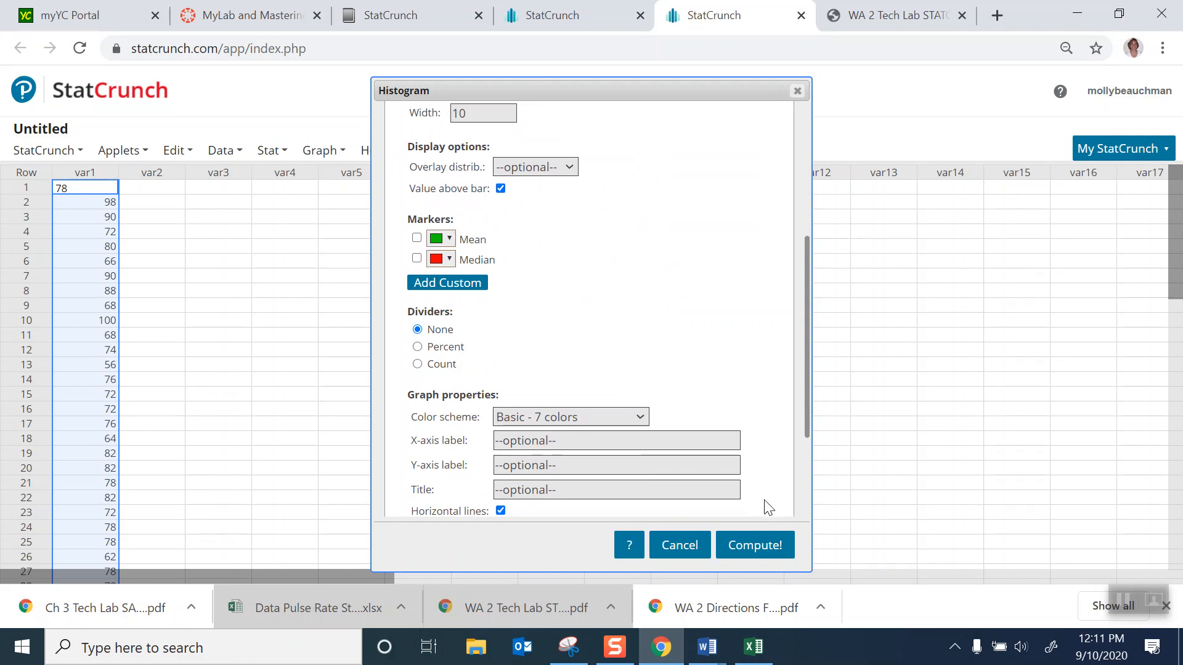
{"action": "left_click", "coordinate": [748, 545]}
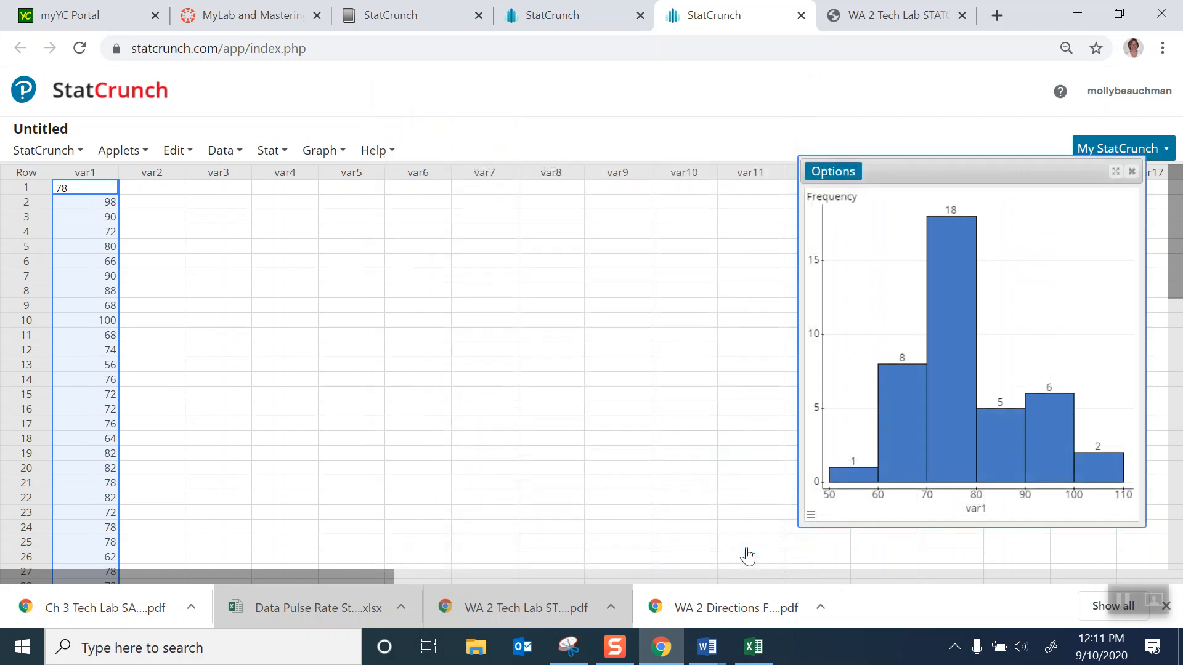
- Move the histogram window over the middle of the data table and copy the graph as an image
{"action": "left_click_drag", "start_coordinate": [954, 172], "coordinate": [476, 164]}
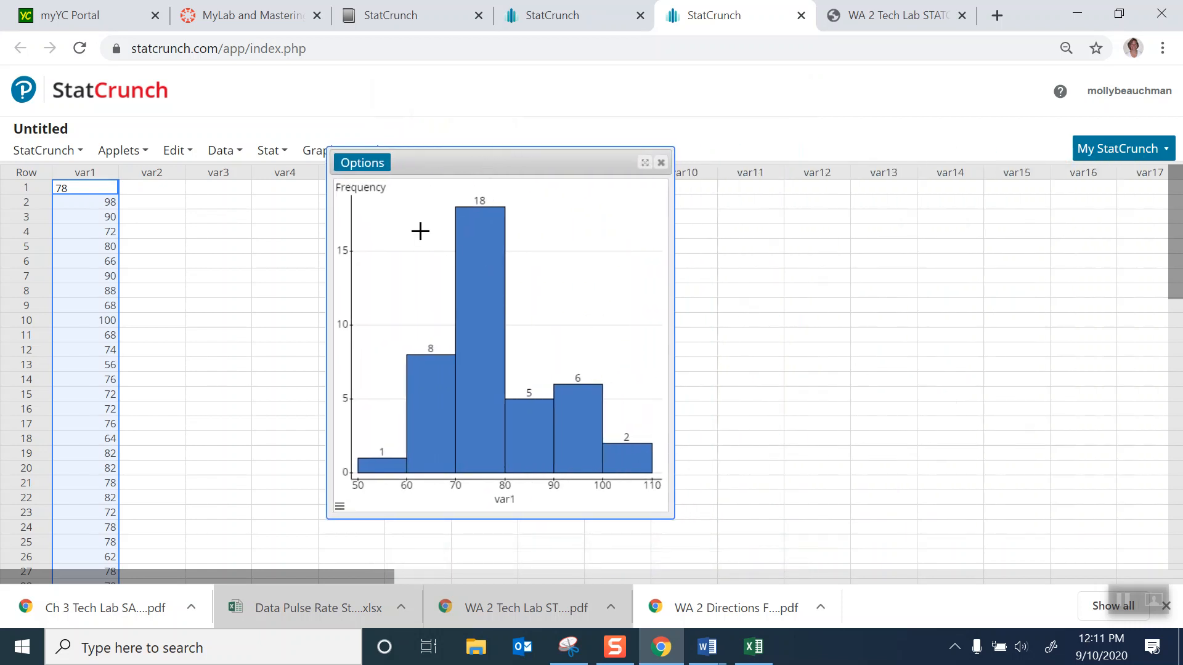
{"action": "left_click", "coordinate": [361, 165]}
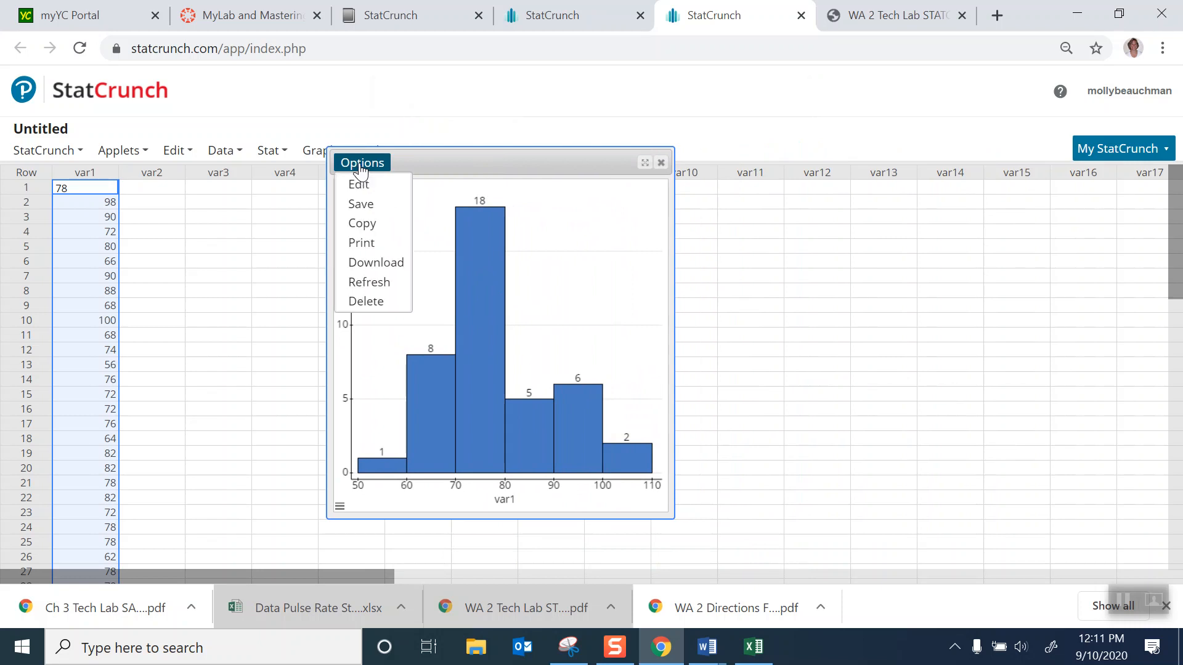
{"action": "left_click", "coordinate": [362, 224]}
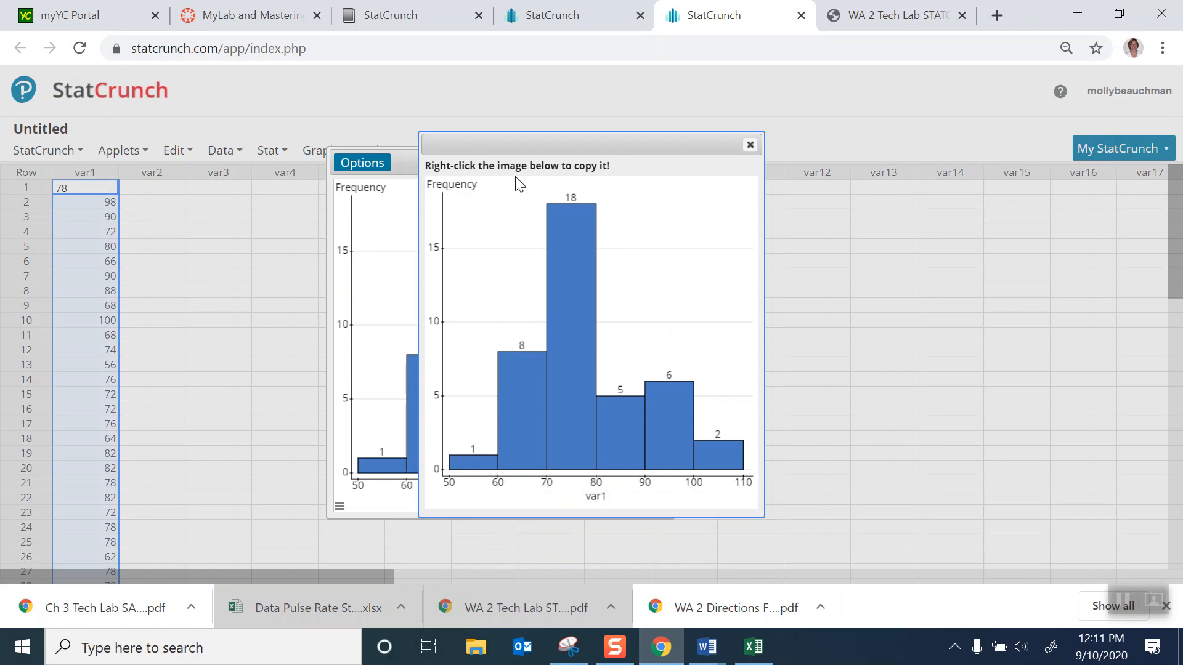
{"action": "right_click", "coordinate": [643, 231]}
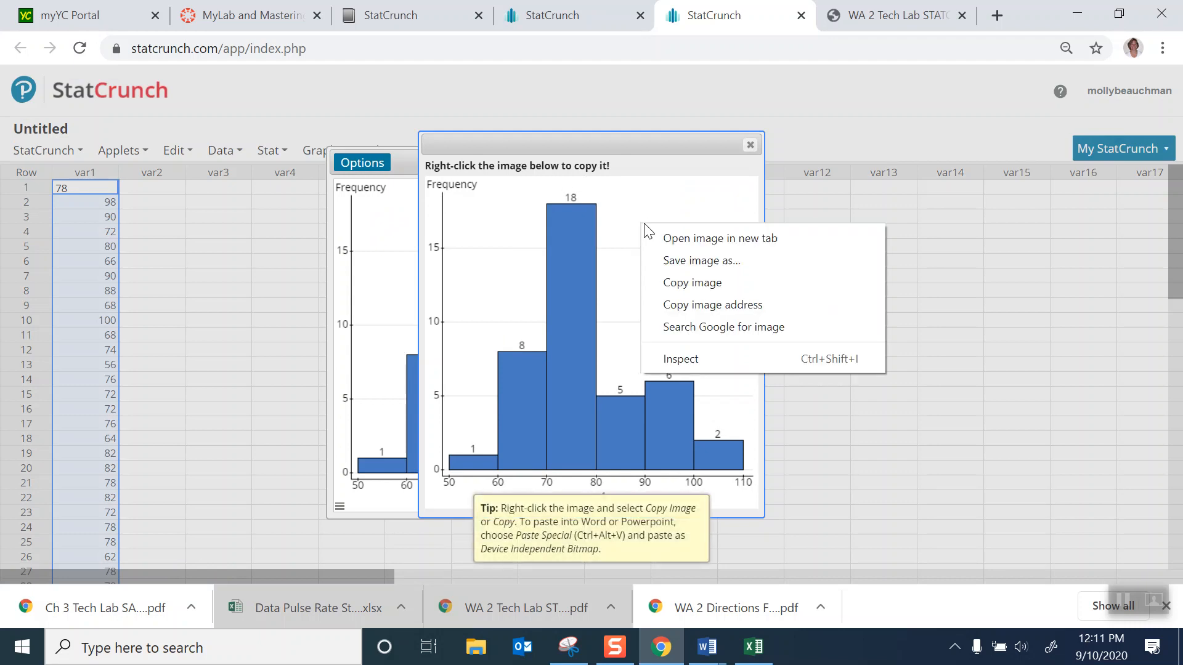
{"action": "left_click", "coordinate": [682, 283]}
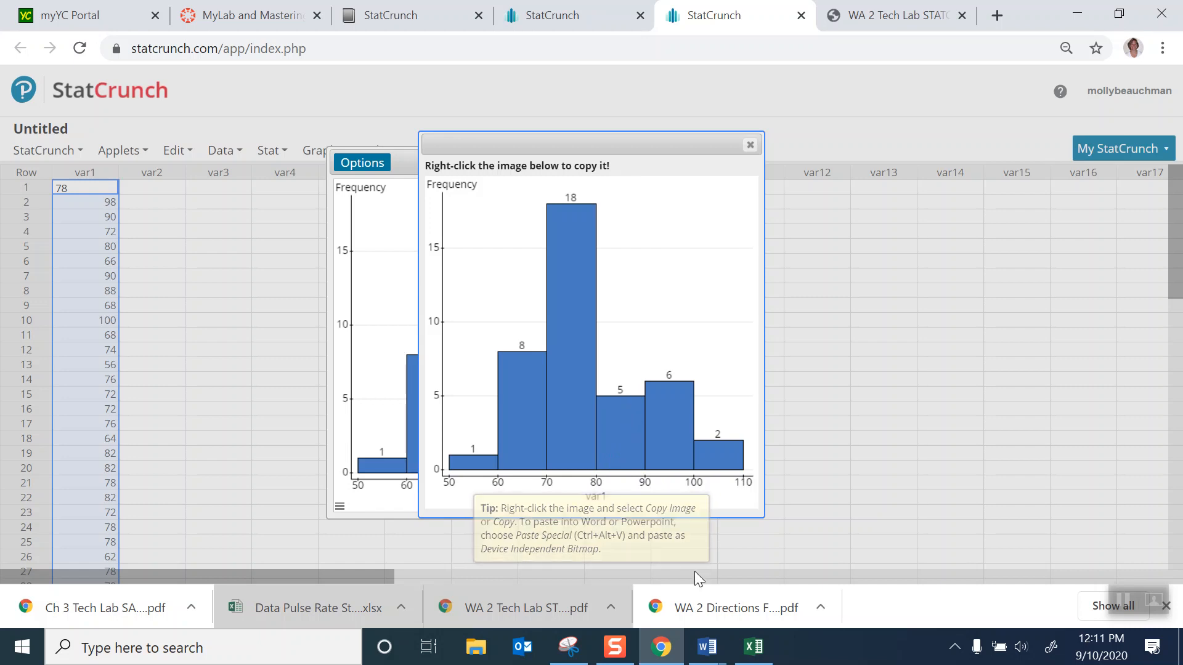
- Switch to Document2 in Word and paste the histogram below the headings as a Device Independent Bitmap
{"action": "left_click", "coordinate": [698, 655]}
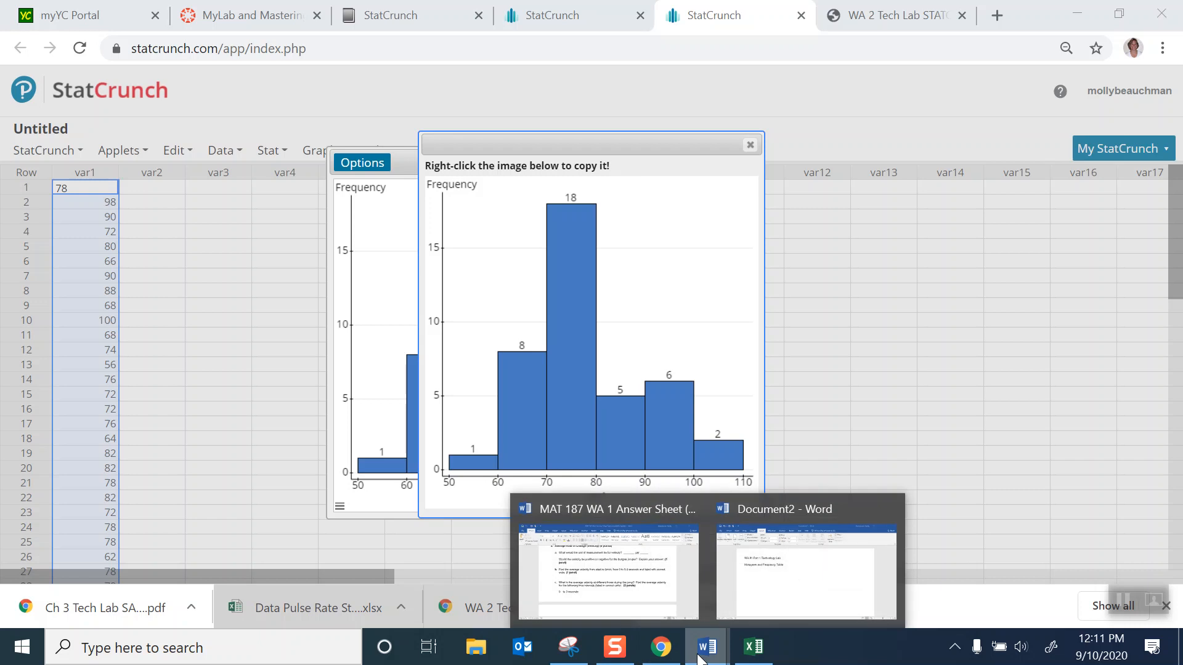
{"action": "left_click", "coordinate": [730, 611]}
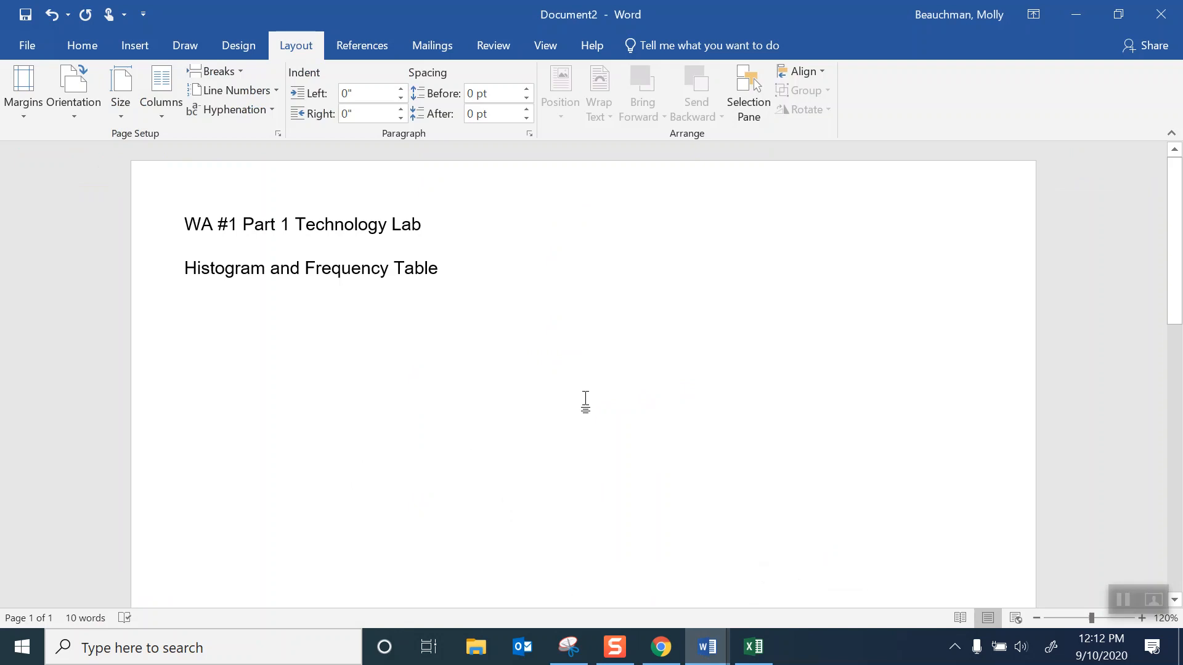
{"action": "key", "text": "ctrl+alt+v"}
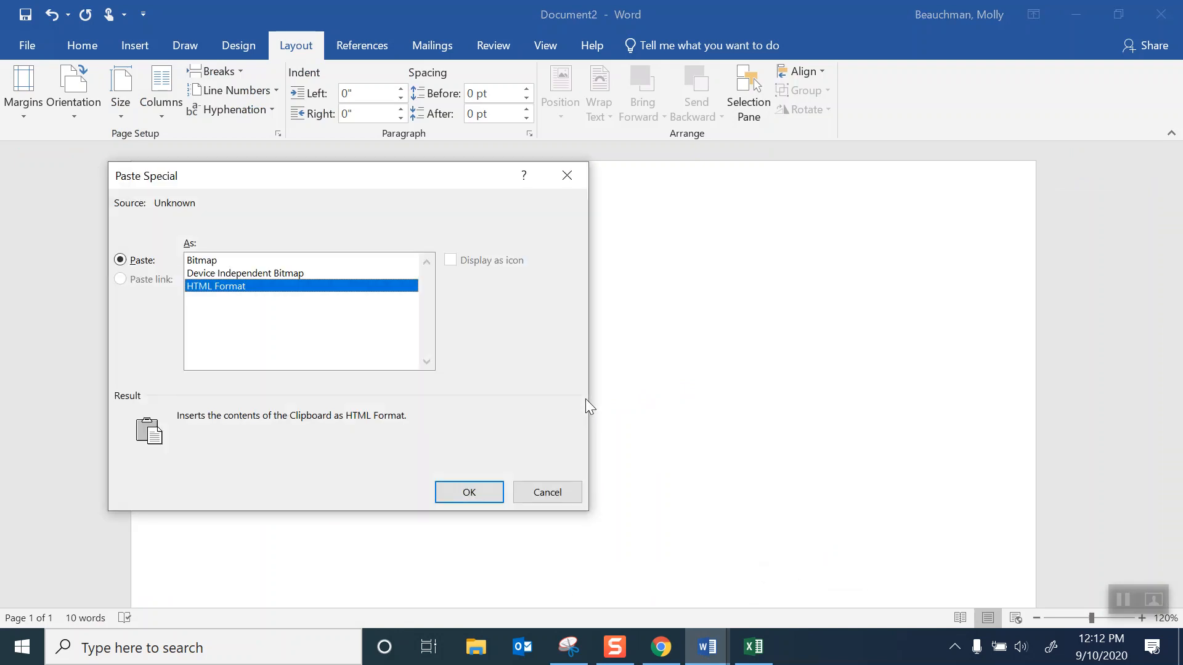
{"action": "left_click", "coordinate": [228, 274]}
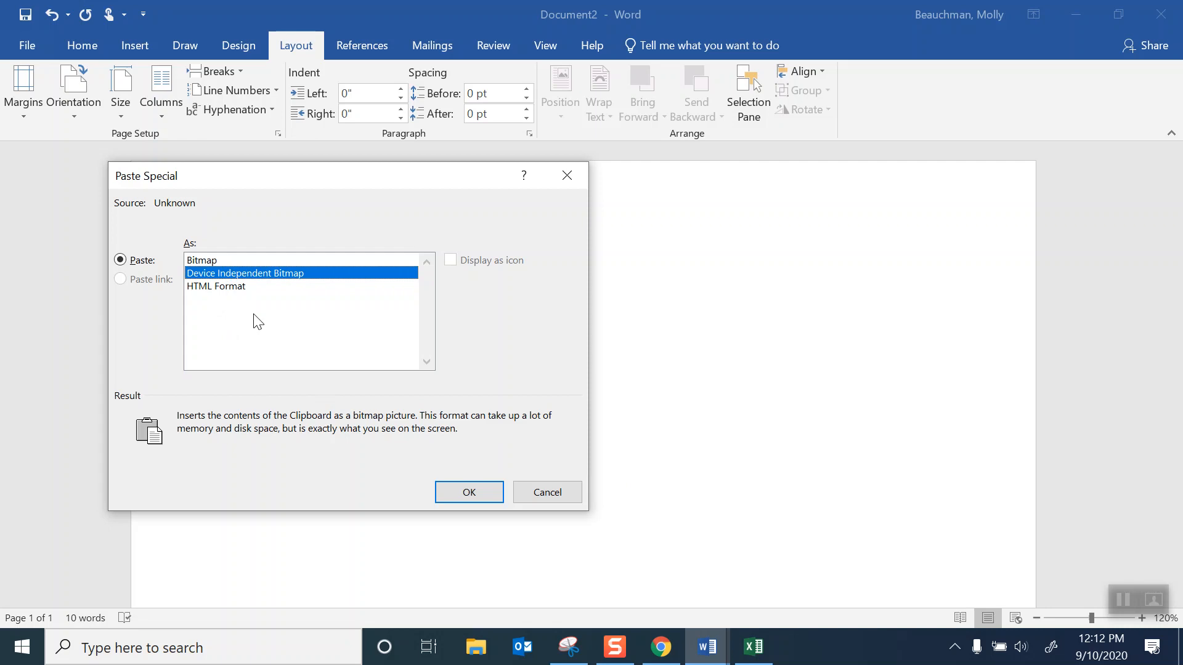
{"action": "left_click", "coordinate": [458, 493]}
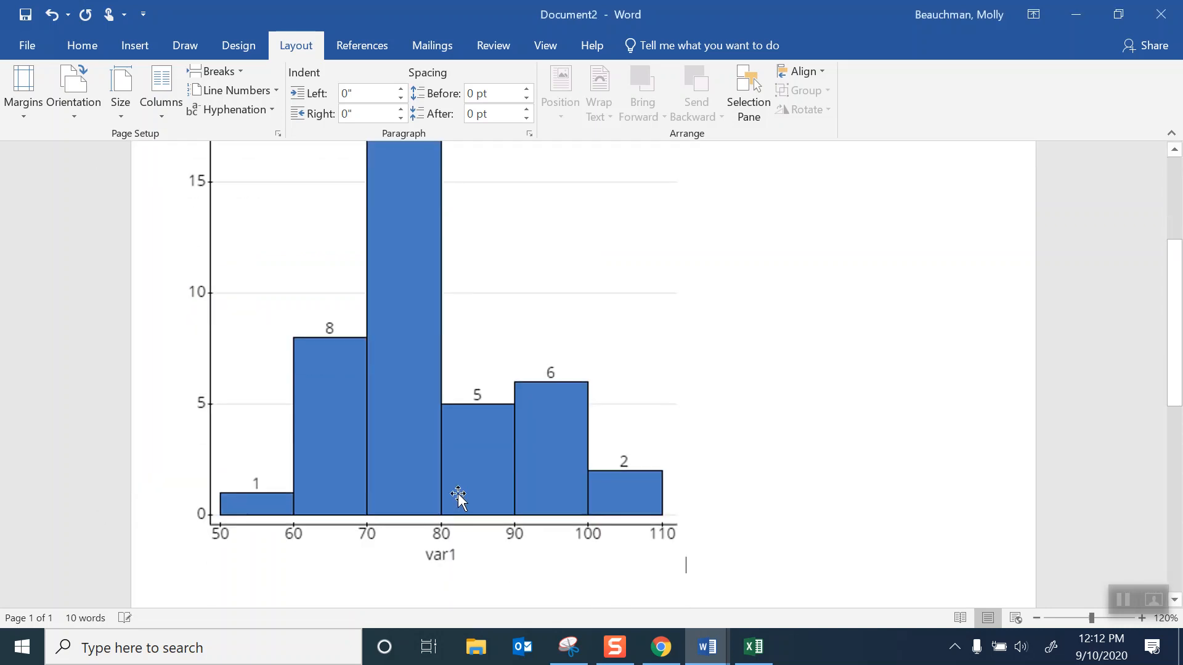
- Shrink the pasted histogram proportionally from its corner to less than half the page width
{"action": "left_click", "coordinate": [401, 367]}
{"action": "scroll", "coordinate": [732, 402], "scroll_direction": "up", "scroll_amount": 1}
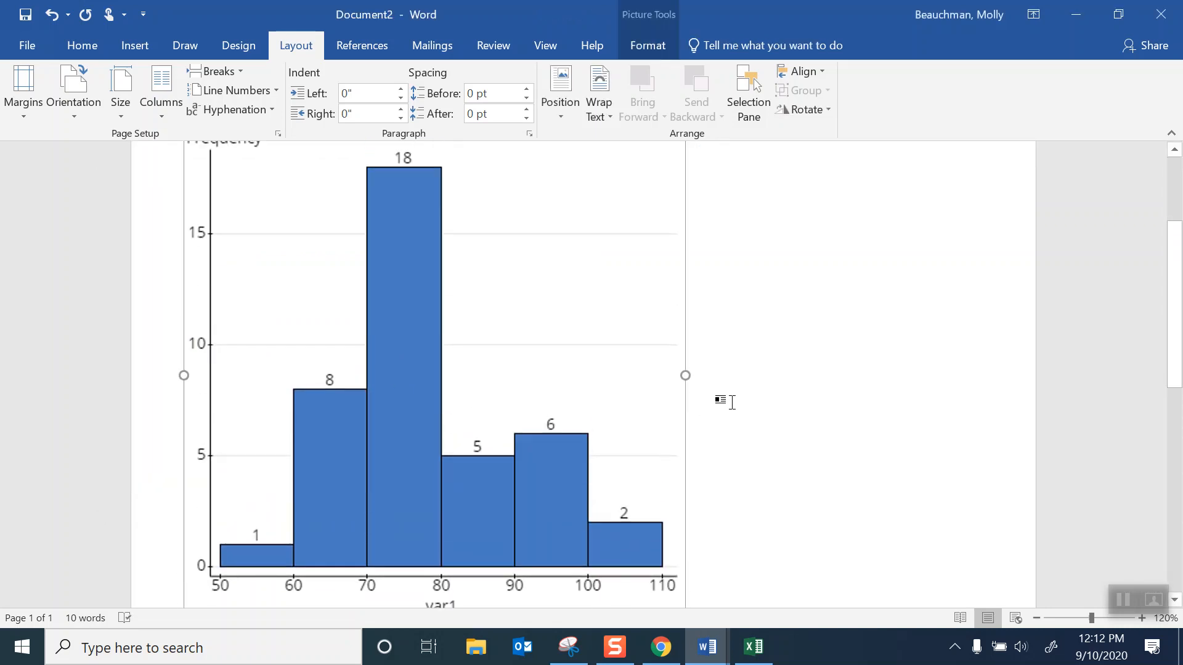
{"action": "scroll", "coordinate": [732, 402], "scroll_direction": "up", "scroll_amount": 2}
{"action": "left_click_drag", "start_coordinate": [683, 227], "coordinate": [382, 323]}
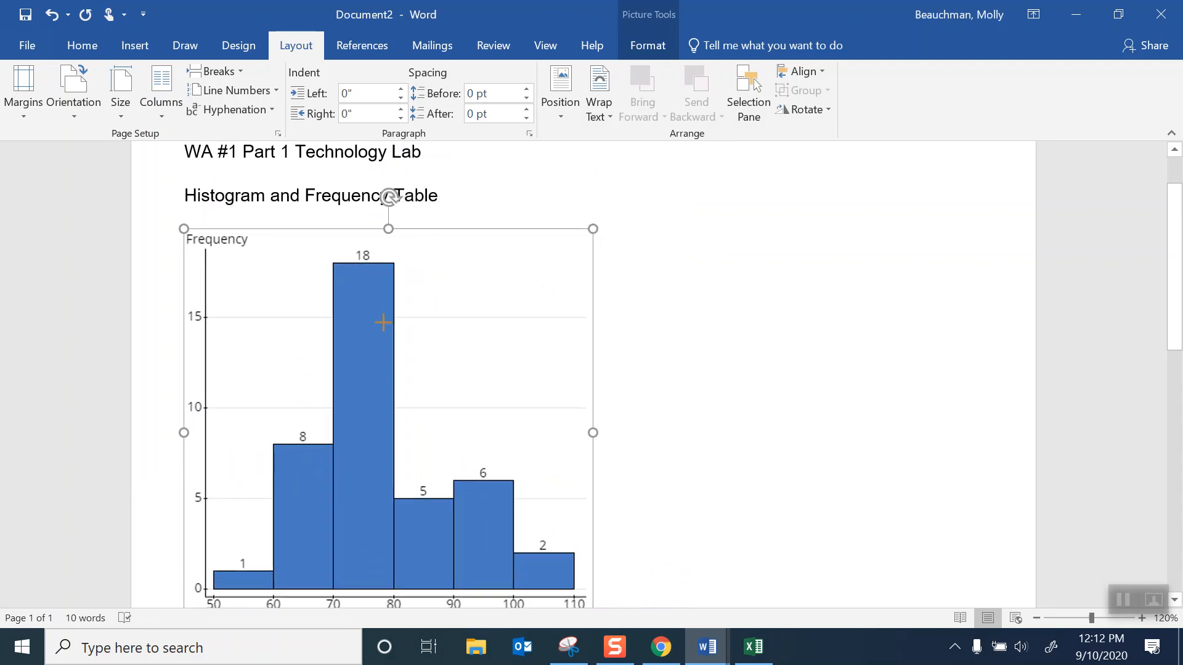
{"action": "left_click_drag", "start_coordinate": [593, 228], "coordinate": [385, 296]}
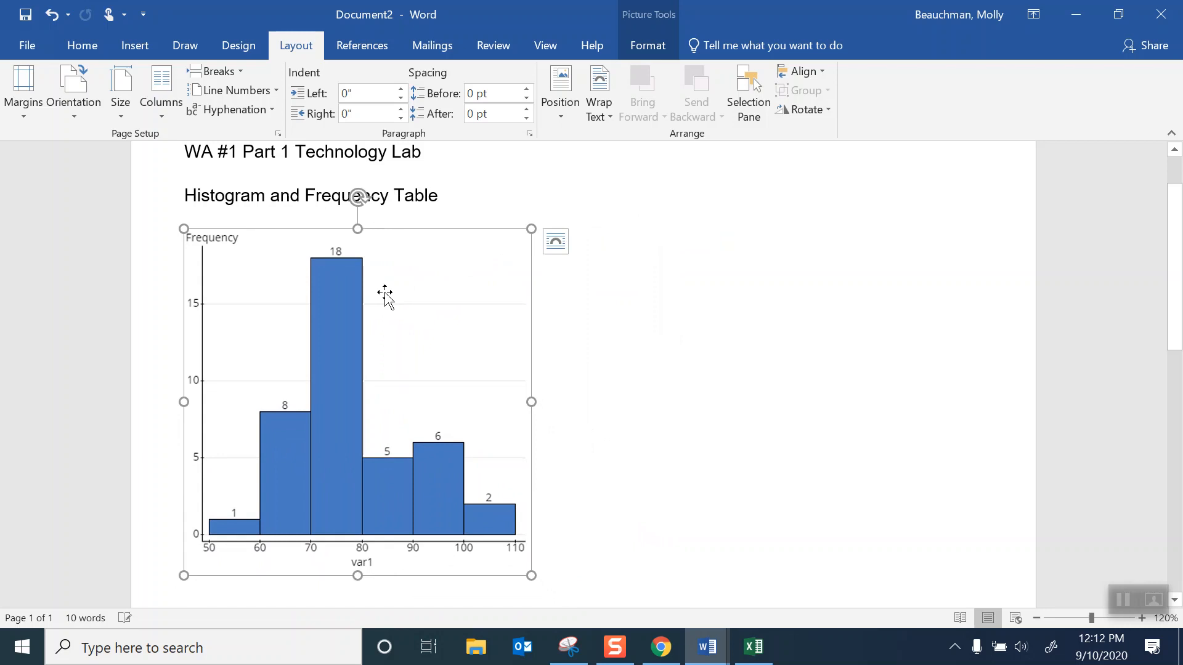
- Set the histogram picture's text wrapping to Tight and position it just below the Histogram and Frequency Table heading
{"action": "left_click", "coordinate": [554, 242]}
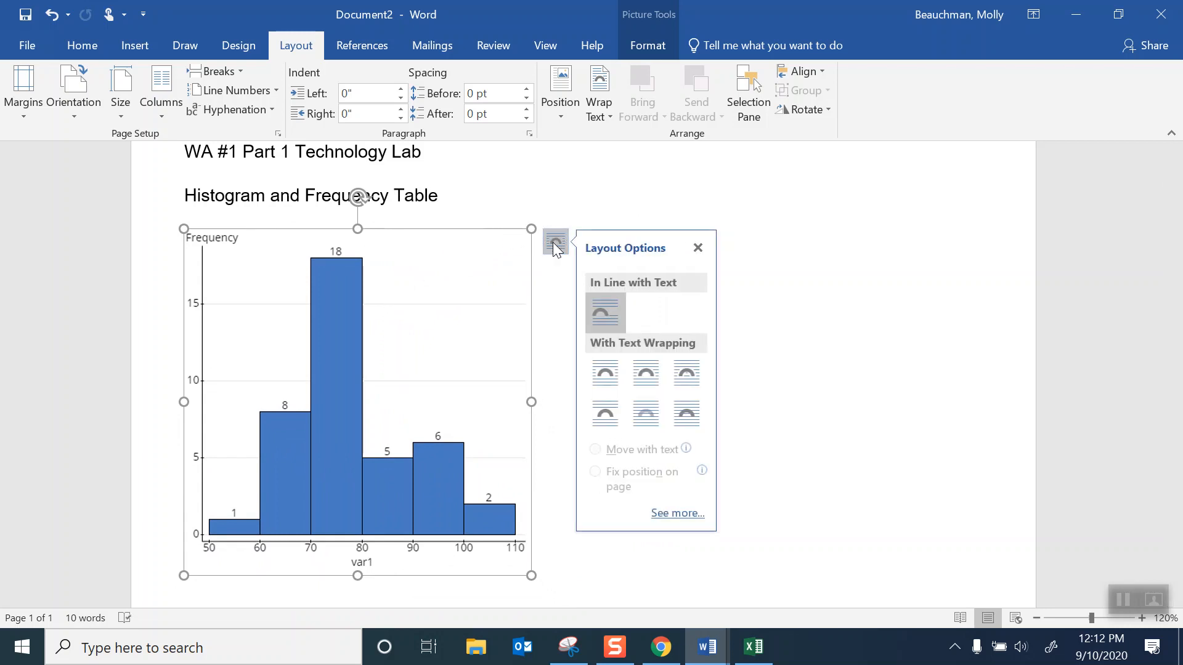
{"action": "left_click", "coordinate": [644, 372]}
{"action": "left_click_drag", "start_coordinate": [438, 305], "coordinate": [452, 277]}
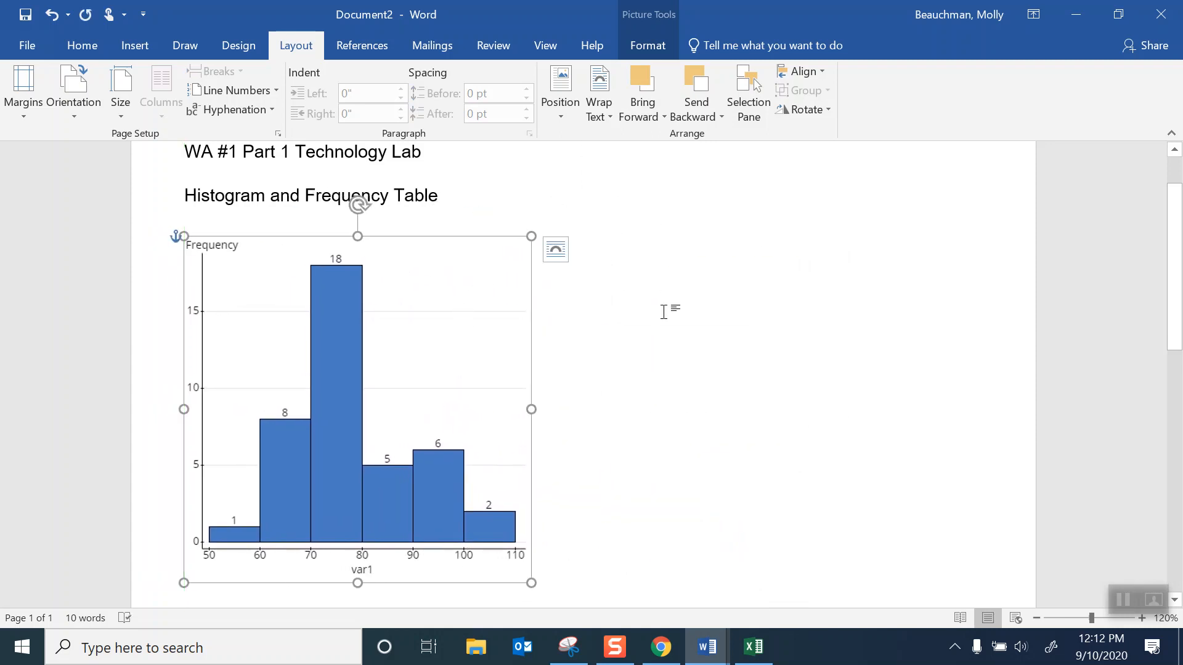
{"action": "scroll", "coordinate": [707, 346], "scroll_direction": "down", "scroll_amount": 1}
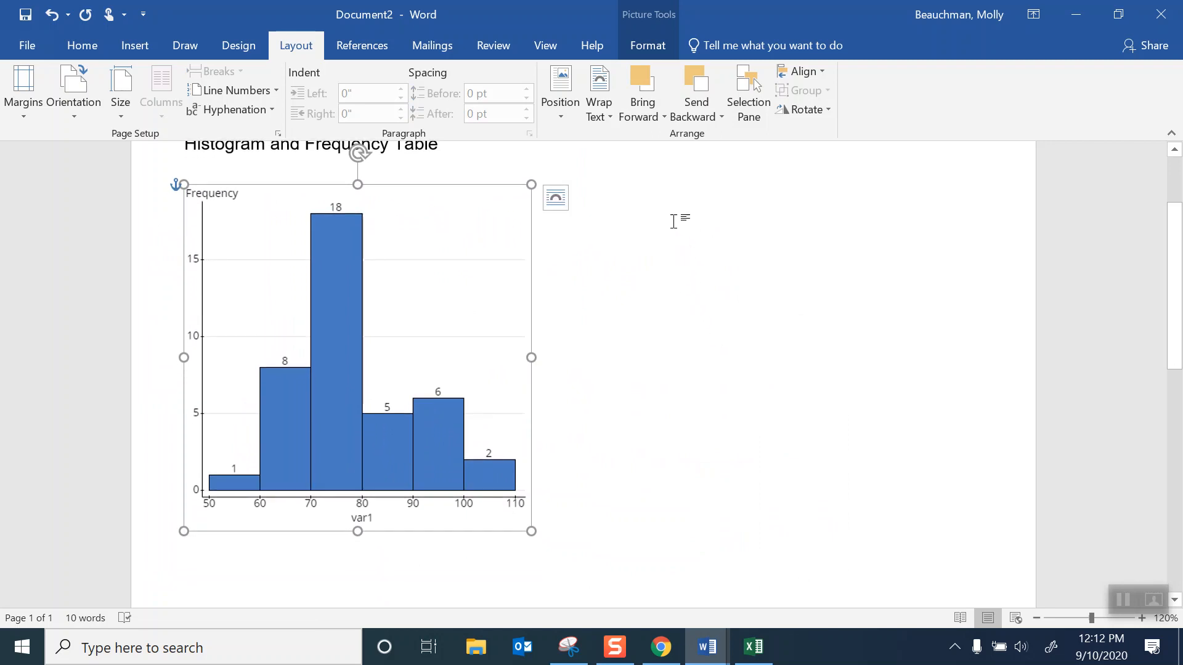
{"action": "left_click", "coordinate": [96, 45]}
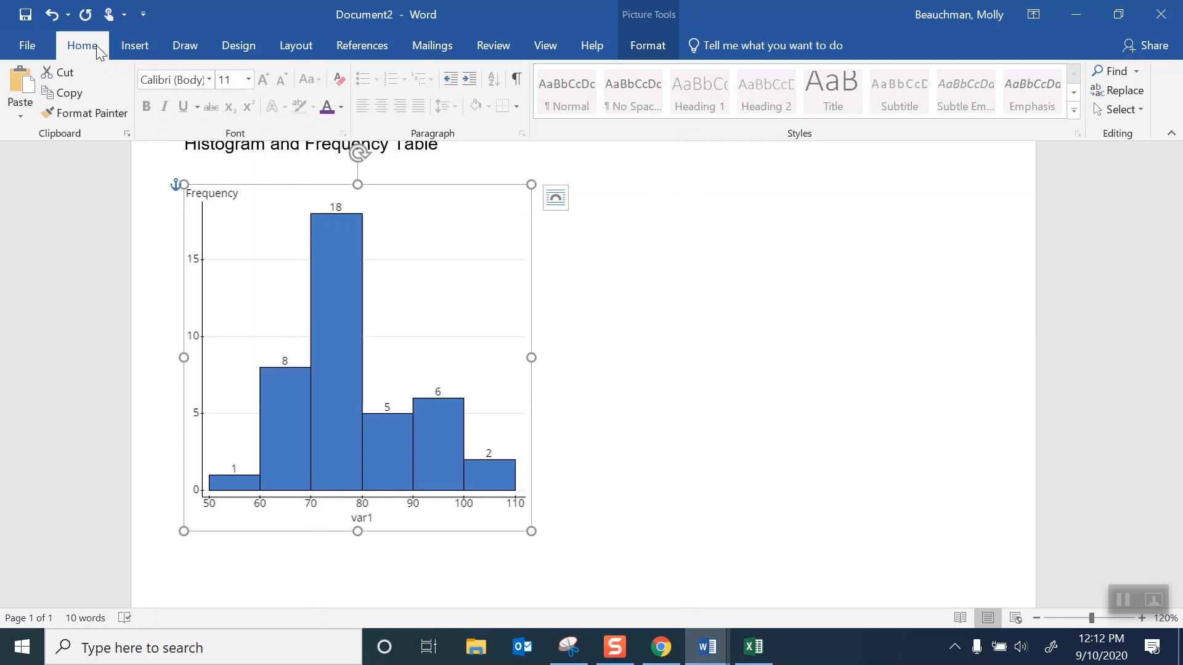
- Insert a table with two columns and six rows into the document near the histogram
{"action": "left_click", "coordinate": [133, 46]}
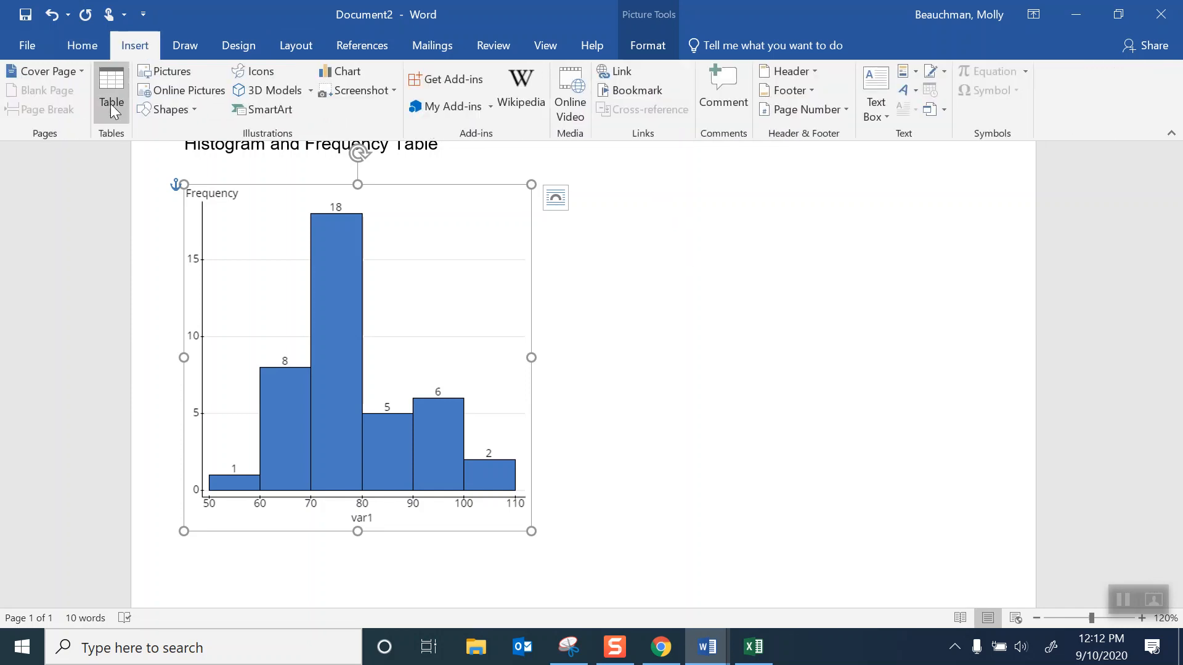
{"action": "left_click", "coordinate": [111, 117]}
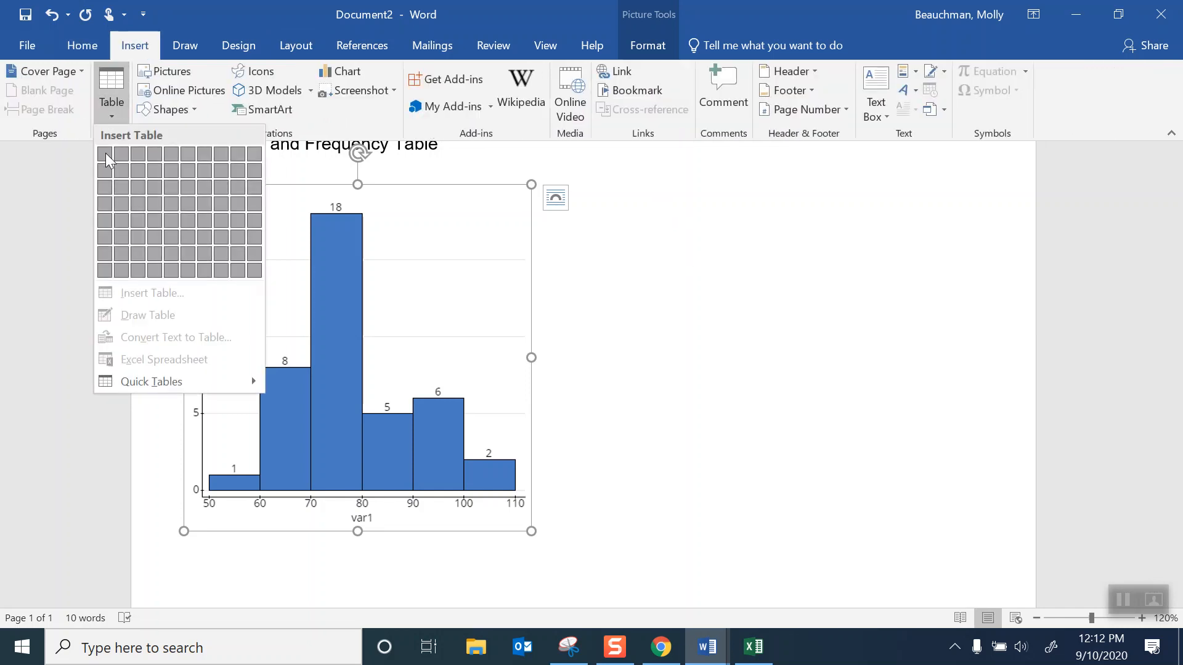
{"action": "left_click", "coordinate": [588, 333]}
{"action": "left_click", "coordinate": [590, 242]}
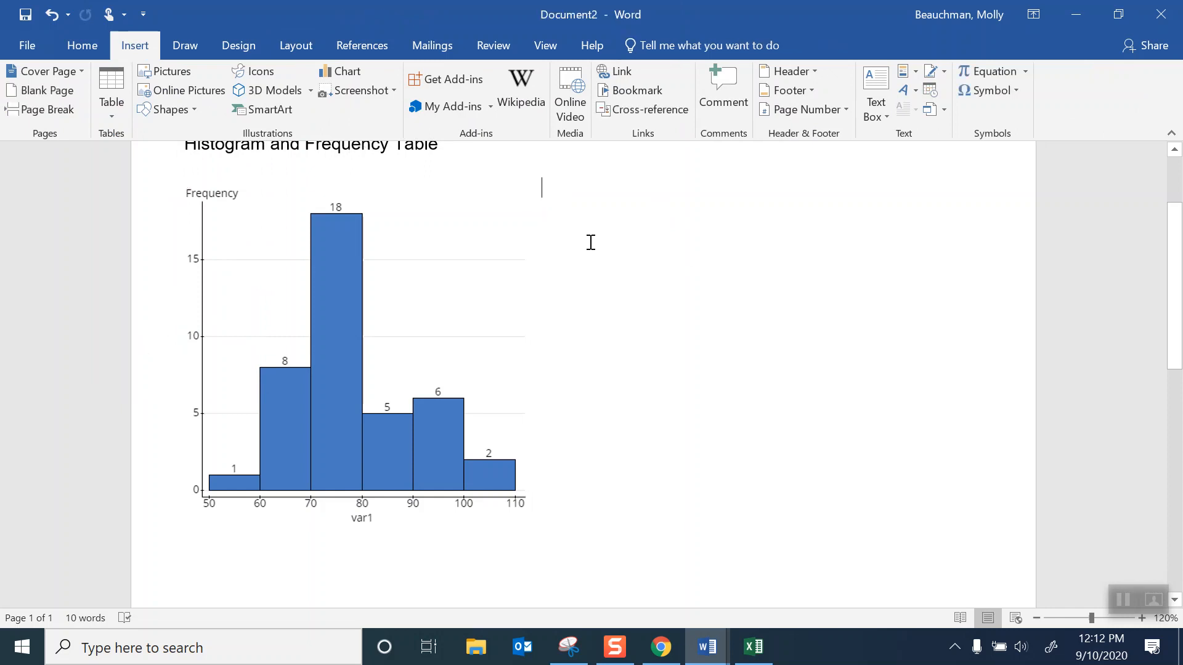
{"action": "left_click", "coordinate": [109, 114]}
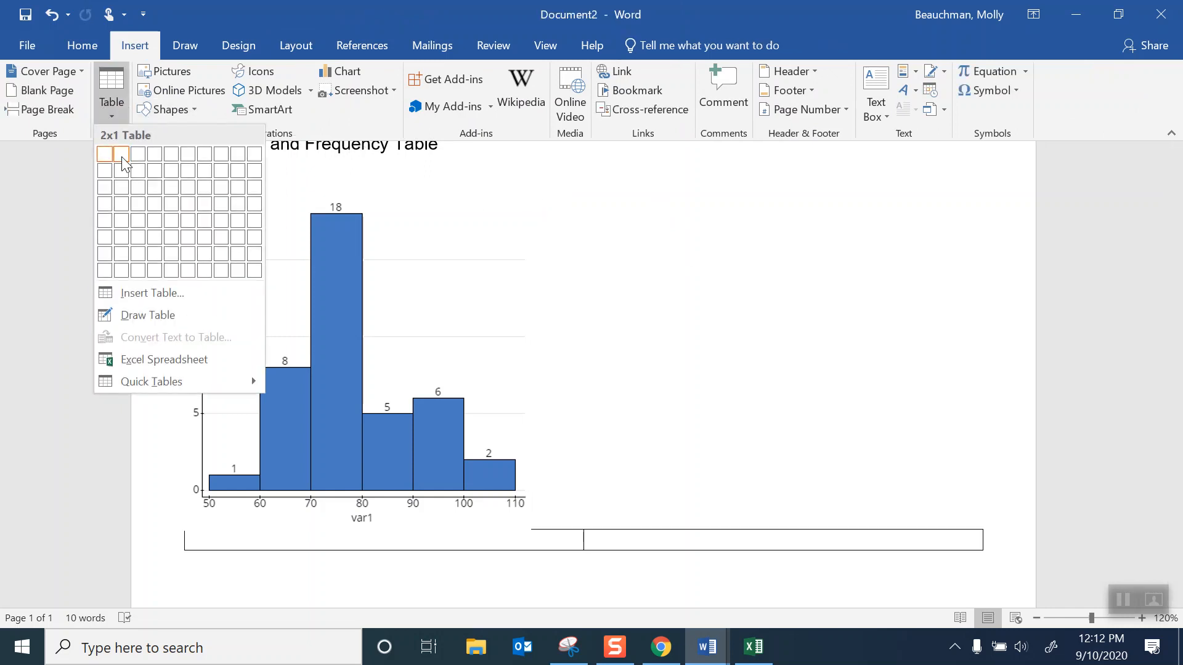
{"action": "left_click", "coordinate": [122, 239]}
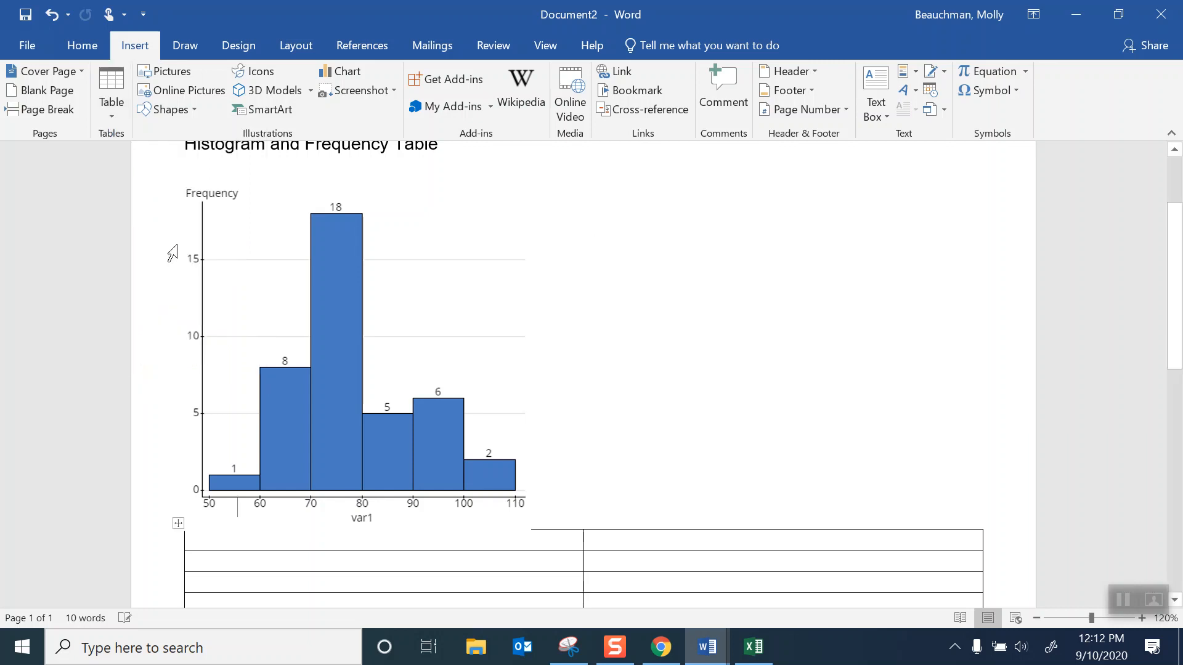
{"action": "scroll", "coordinate": [639, 422], "scroll_direction": "up", "scroll_amount": 2}
{"action": "scroll", "coordinate": [636, 423], "scroll_direction": "down", "scroll_amount": 5}
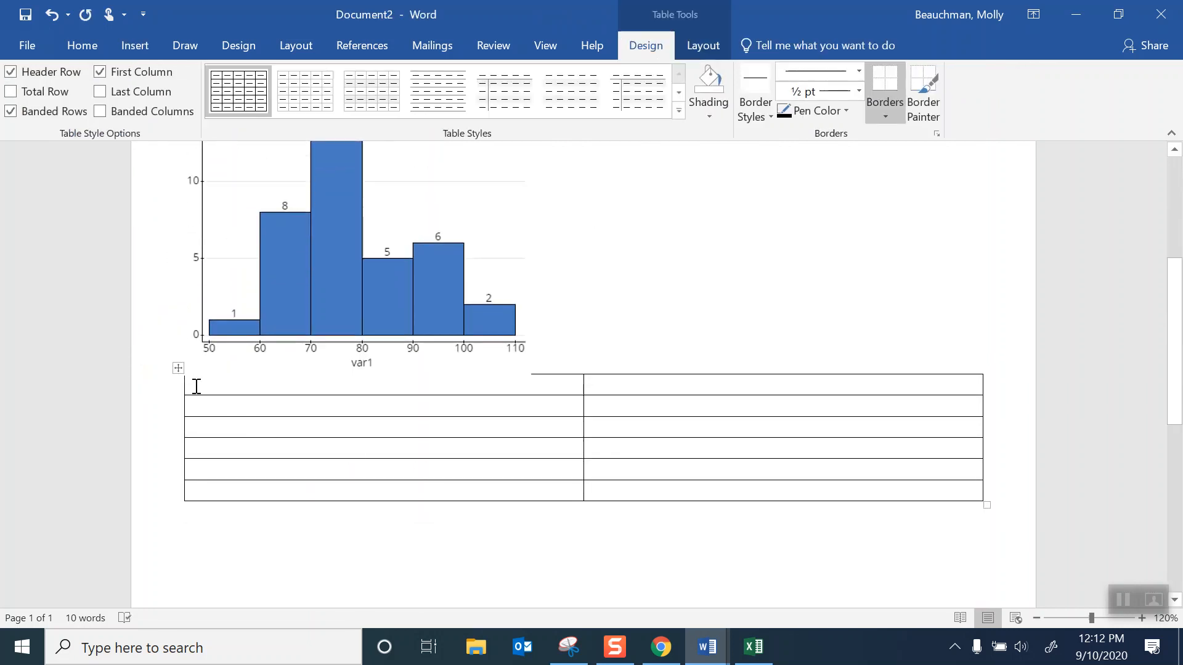
- Move the new table from beneath the histogram to above the Histogram and Frequency Table heading
{"action": "left_click_drag", "start_coordinate": [179, 368], "coordinate": [188, 422]}
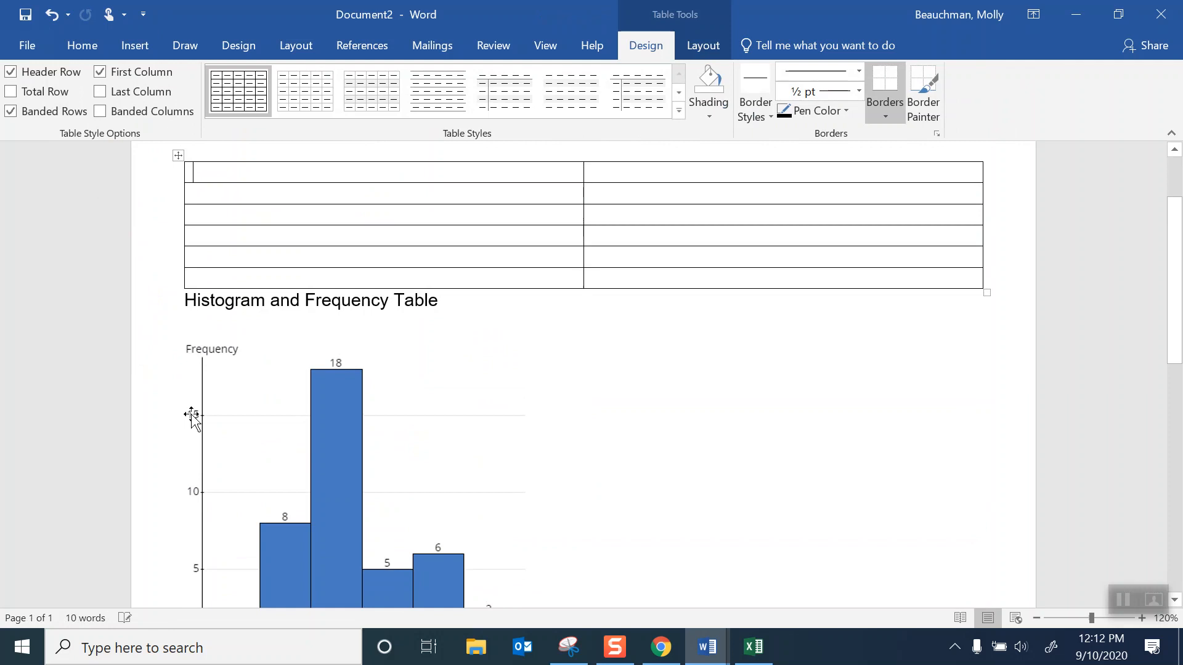
{"action": "scroll", "coordinate": [545, 305], "scroll_direction": "up", "scroll_amount": 3}
{"action": "mouse_move", "coordinate": [184, 317]}
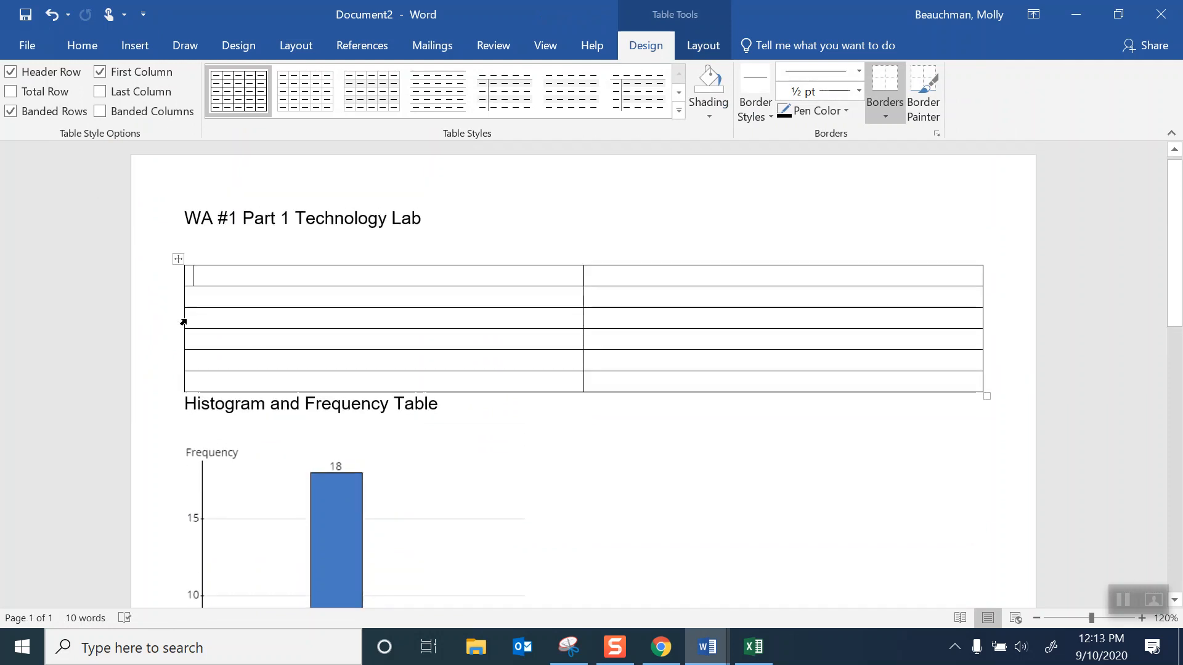
- Narrow the table's first column to 1.1 inches
{"action": "left_click", "coordinate": [708, 45]}
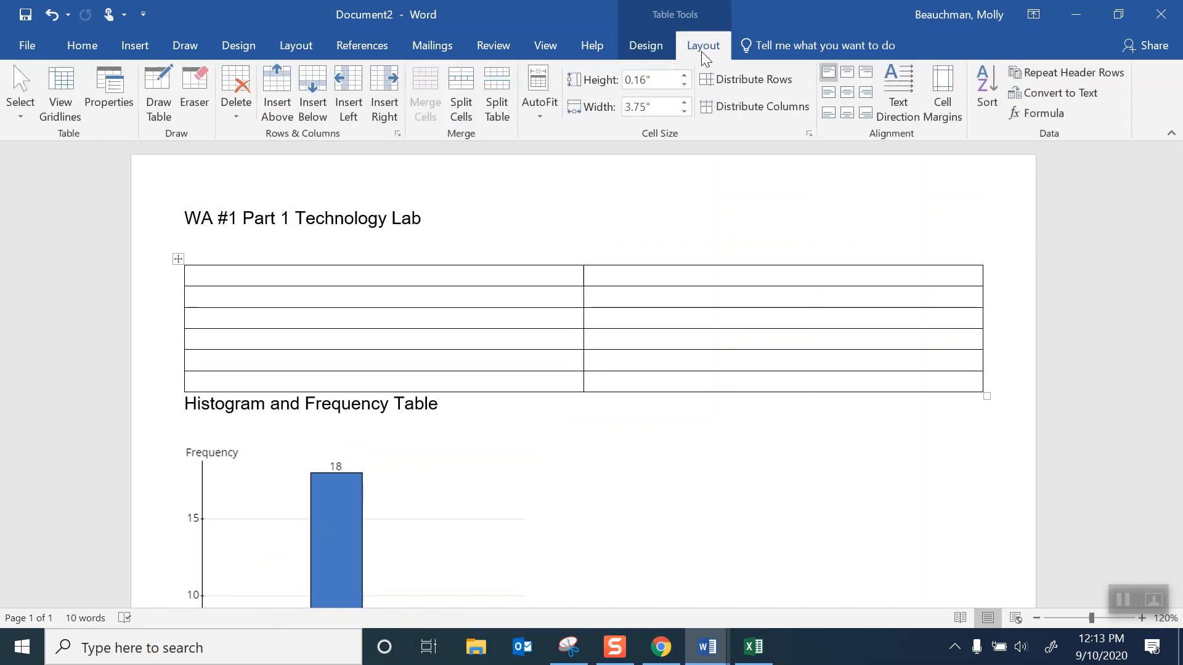
{"action": "left_click", "coordinate": [685, 112]}
{"action": "left_click", "coordinate": [685, 111]}
{"action": "left_click", "coordinate": [685, 111]}
{"action": "left_click", "coordinate": [684, 112]}
{"action": "left_click", "coordinate": [685, 111]}
{"action": "triple_click", "coordinate": [684, 112]}
{"action": "triple_click", "coordinate": [684, 113]}
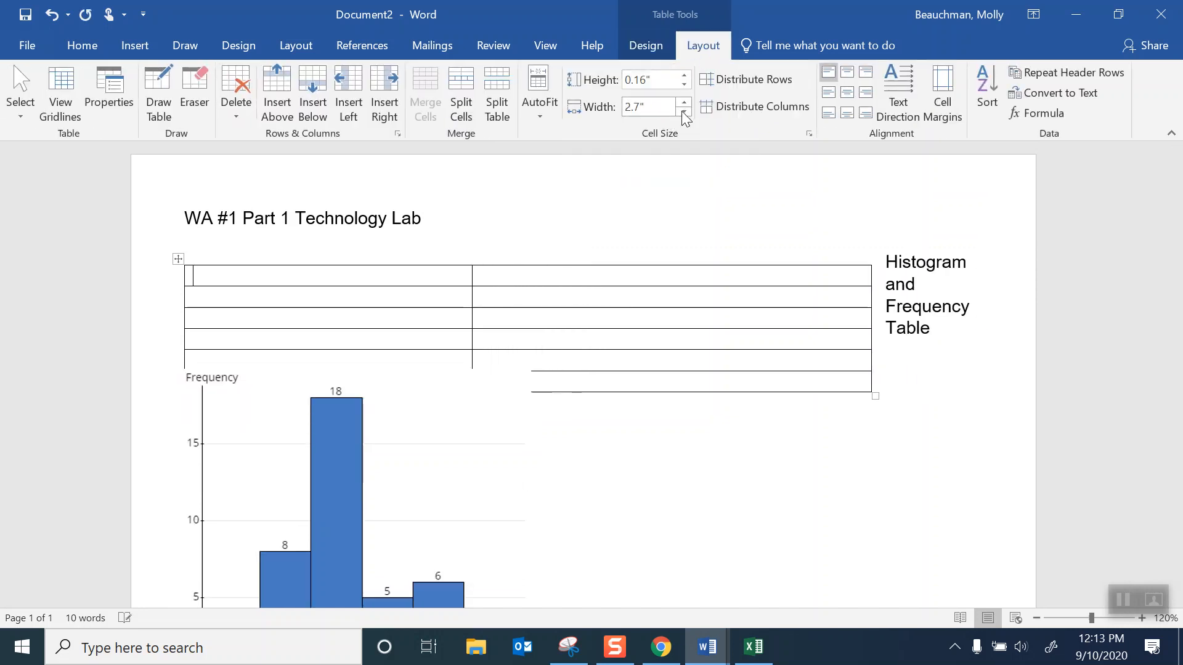
{"action": "triple_click", "coordinate": [681, 114]}
{"action": "double_click", "coordinate": [680, 114]}
{"action": "double_click", "coordinate": [681, 114]}
{"action": "double_click", "coordinate": [681, 114]}
{"action": "double_click", "coordinate": [680, 114]}
{"action": "double_click", "coordinate": [680, 115]}
{"action": "double_click", "coordinate": [680, 115]}
{"action": "left_click", "coordinate": [678, 116]}
- Narrow the table's second column to 1.9 inches and move the table to the right of the histogram
{"action": "left_click", "coordinate": [470, 287]}
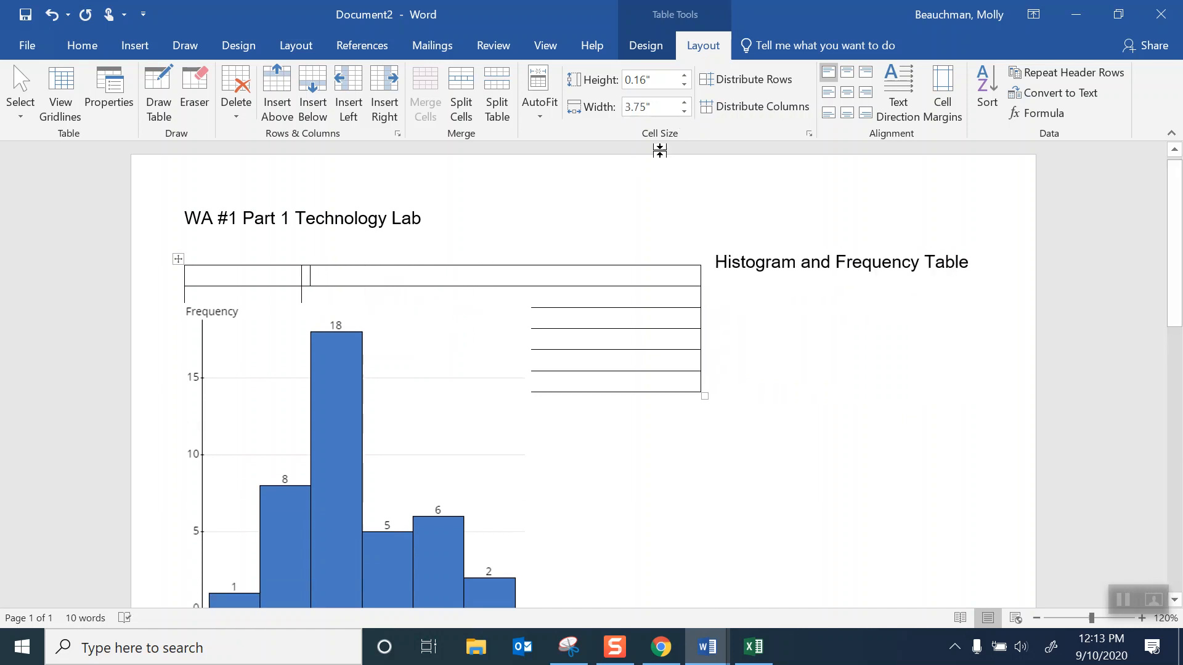
{"action": "double_click", "coordinate": [685, 112]}
{"action": "double_click", "coordinate": [684, 113]}
{"action": "double_click", "coordinate": [684, 112]}
{"action": "double_click", "coordinate": [684, 112]}
{"action": "double_click", "coordinate": [685, 112]}
{"action": "double_click", "coordinate": [684, 112]}
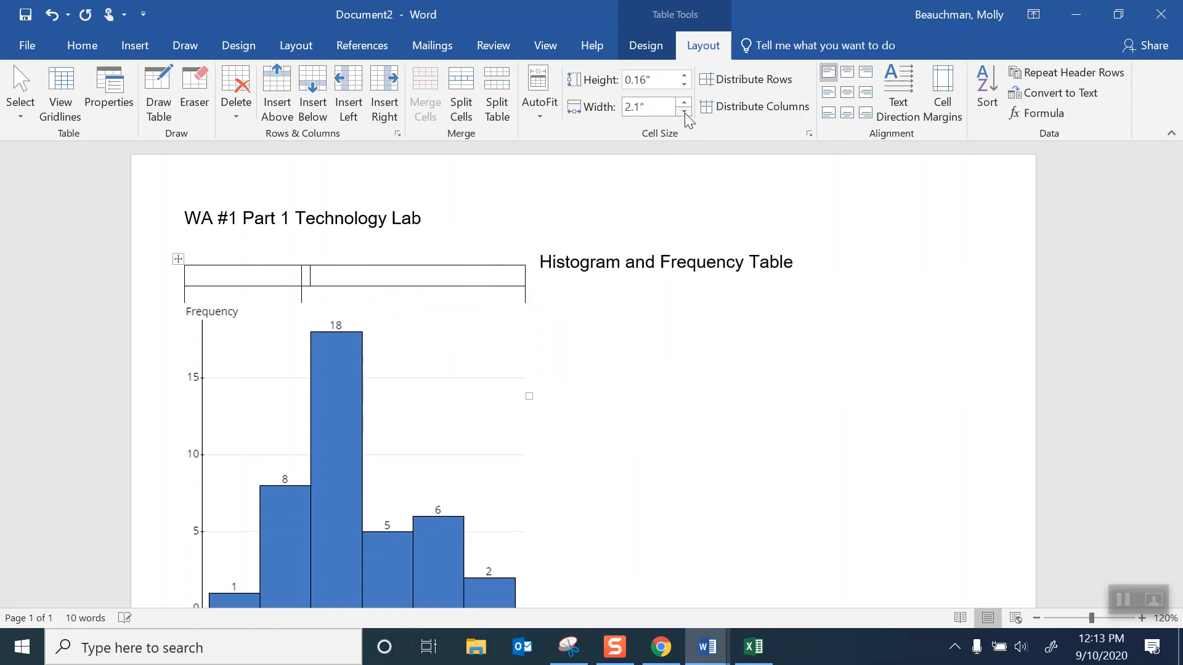
{"action": "double_click", "coordinate": [684, 112]}
{"action": "left_click_drag", "start_coordinate": [179, 258], "coordinate": [606, 324]}
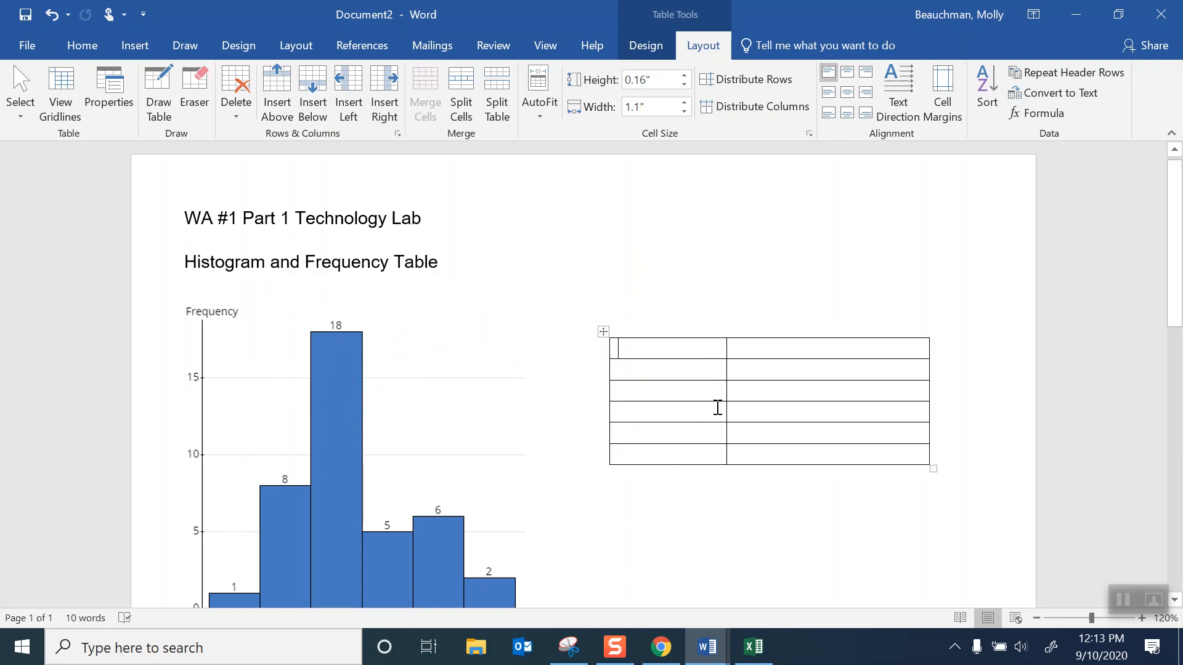
- Enter the column headings Pulse Rates and Frequency in the table's first row
{"action": "scroll", "coordinate": [718, 408], "scroll_direction": "down", "scroll_amount": 1}
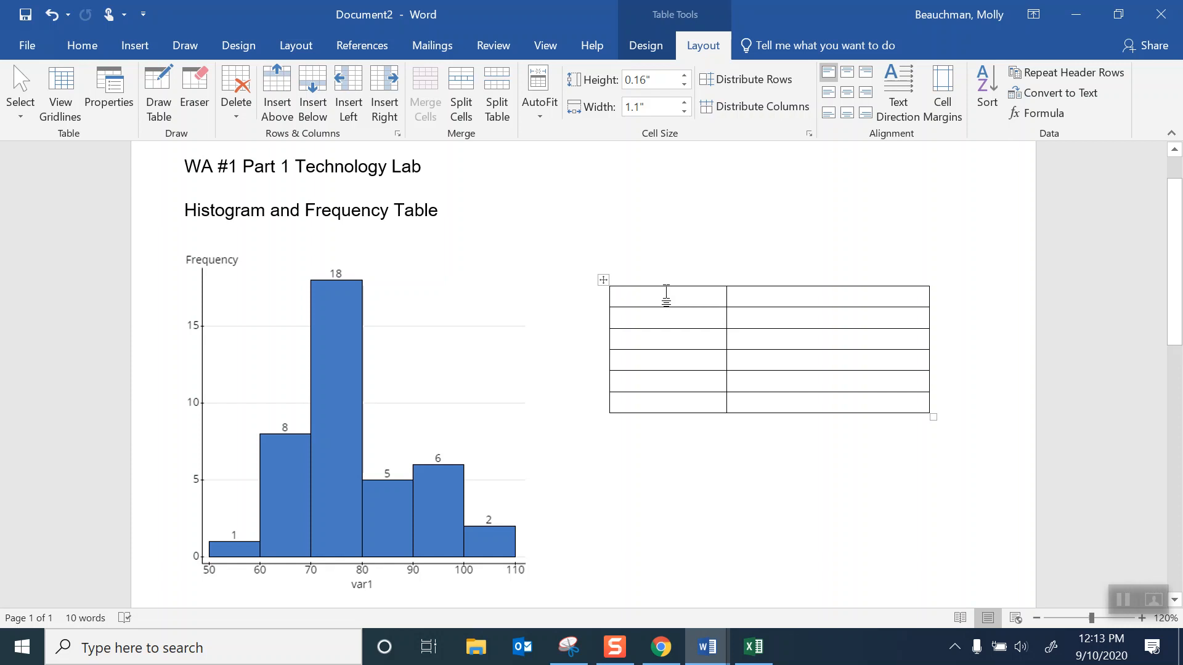
{"action": "type", "text": "Pulse Rates\t"}
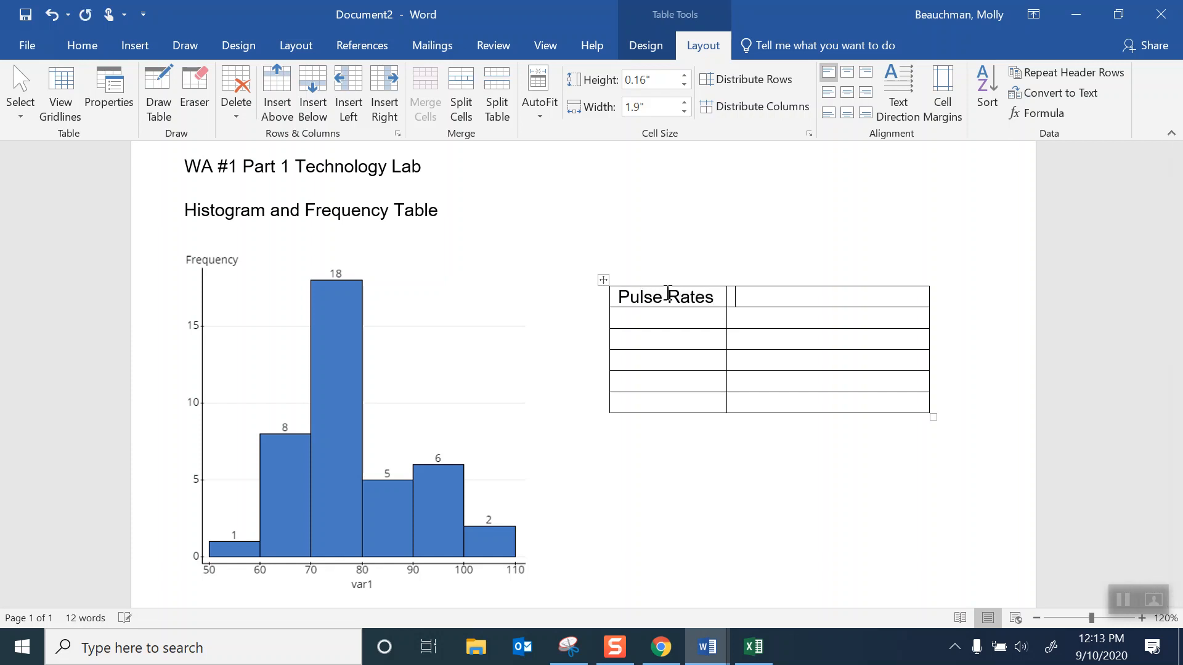
{"action": "type", "text": "Frequency"}
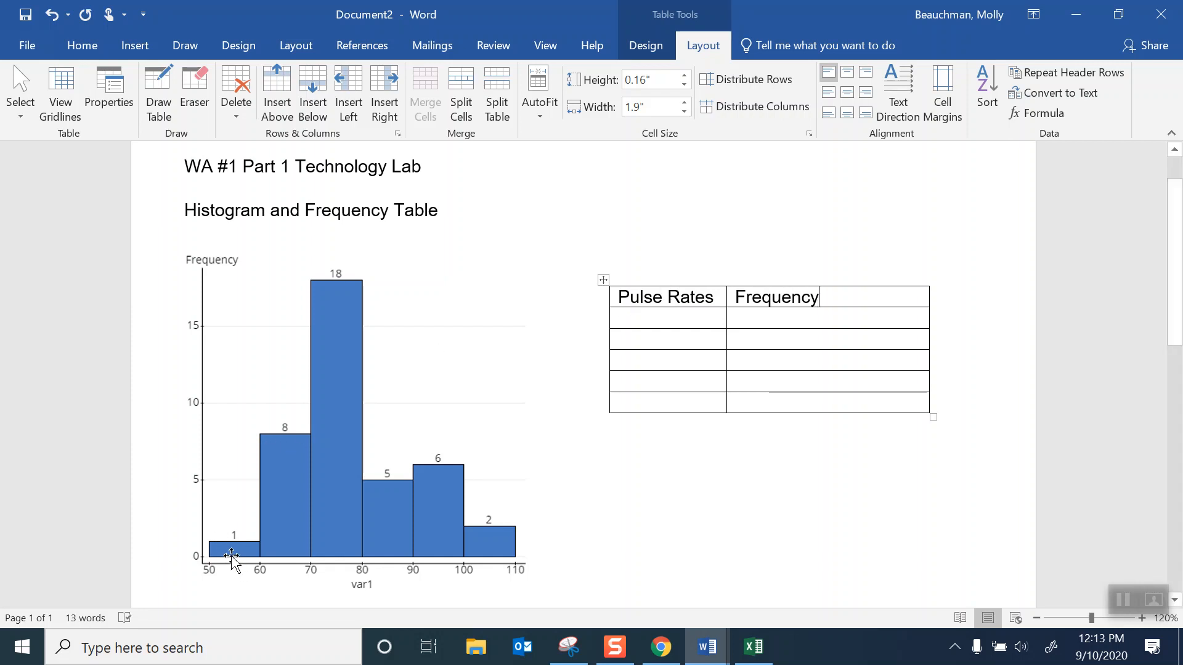
- Fill in the first two classes of the frequency table: 50-59 with frequency 1 and 60-69 with frequency 8
{"action": "left_click", "coordinate": [632, 315]}
{"action": "type", "text": "50-"}
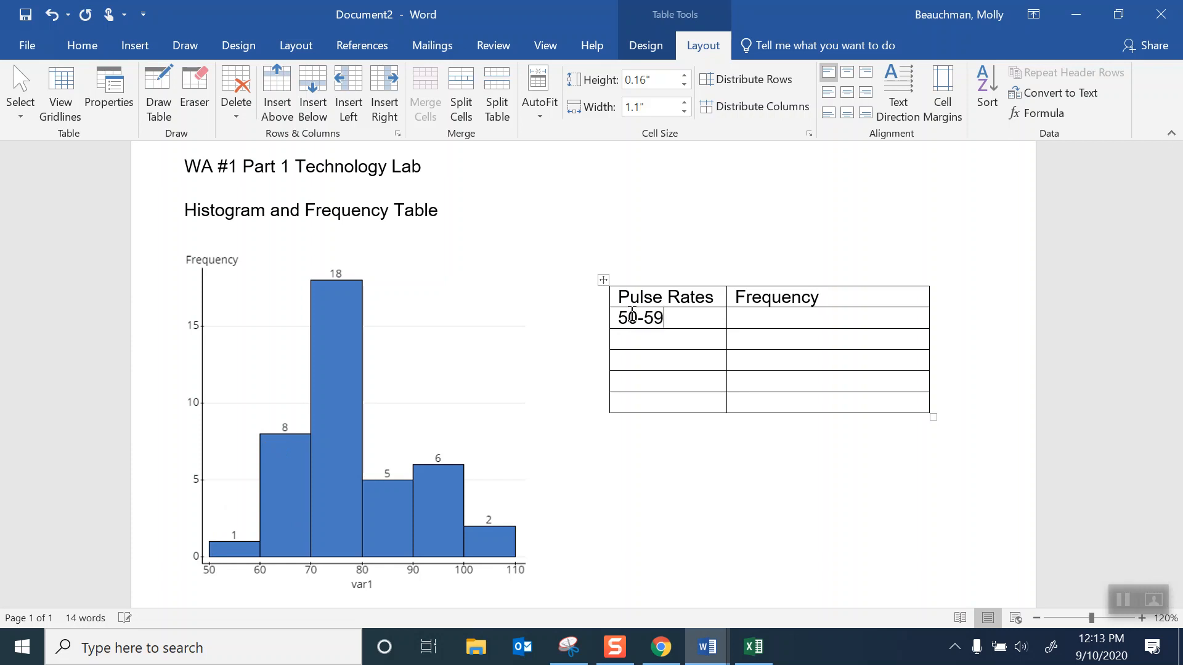
{"action": "type", "text": "59"}
{"action": "left_click", "coordinate": [788, 320]}
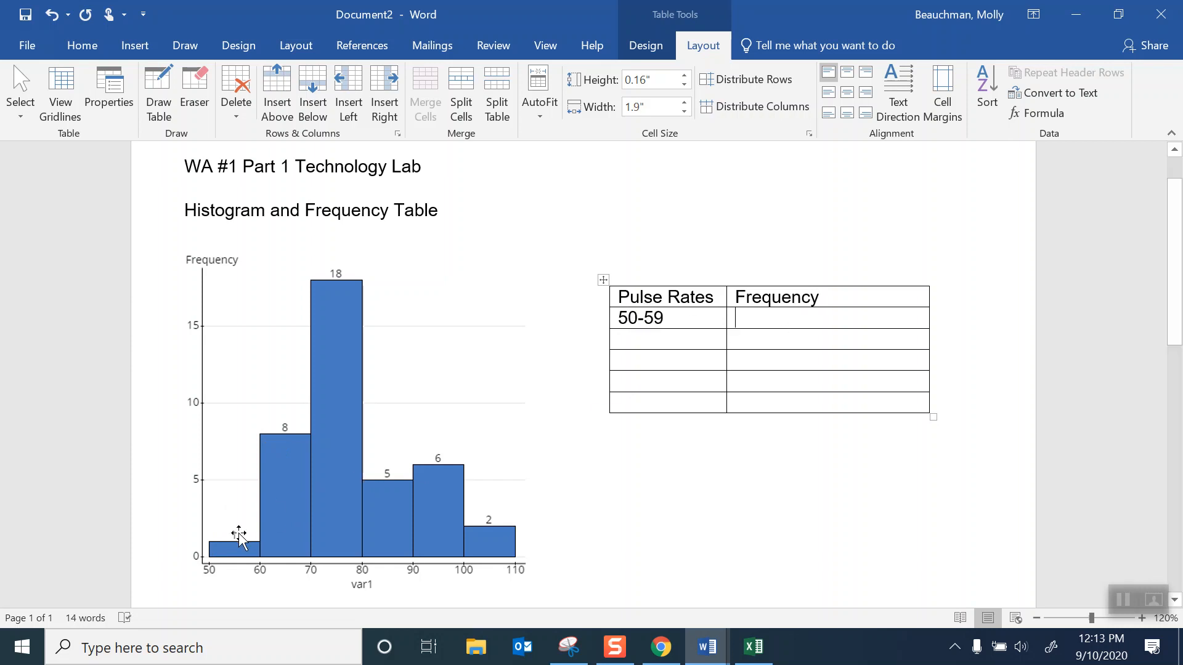
{"action": "type", "text": "1"}
{"action": "left_click", "coordinate": [638, 345]}
{"action": "type", "text": "60"}
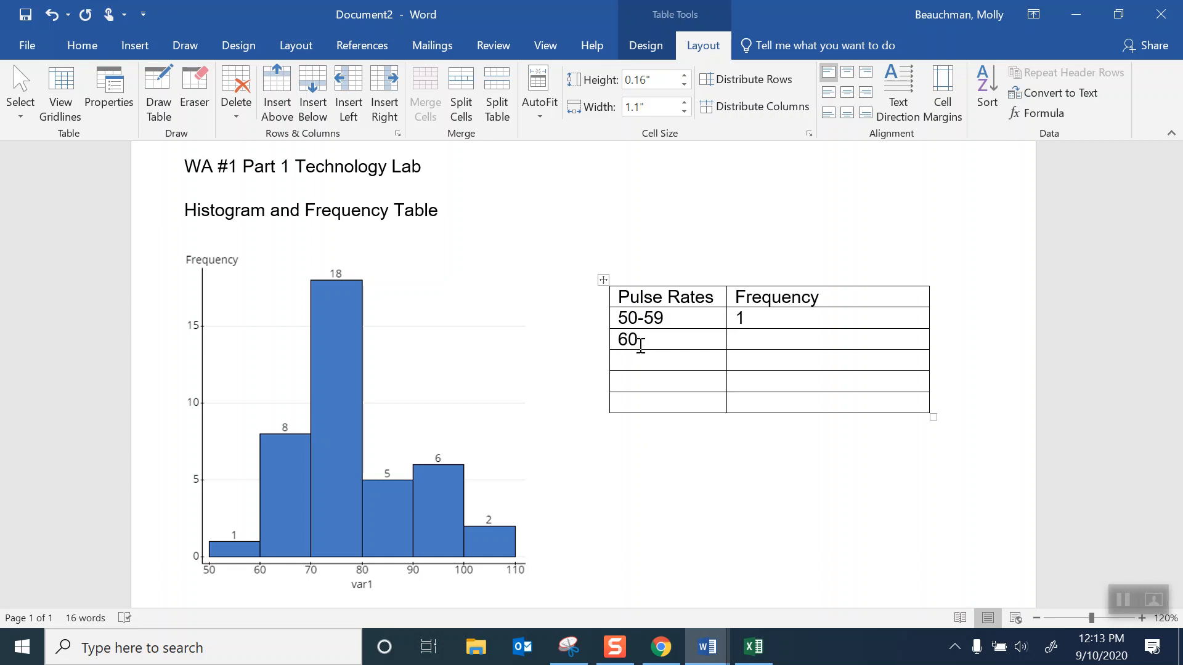
{"action": "type", "text": "-69"}
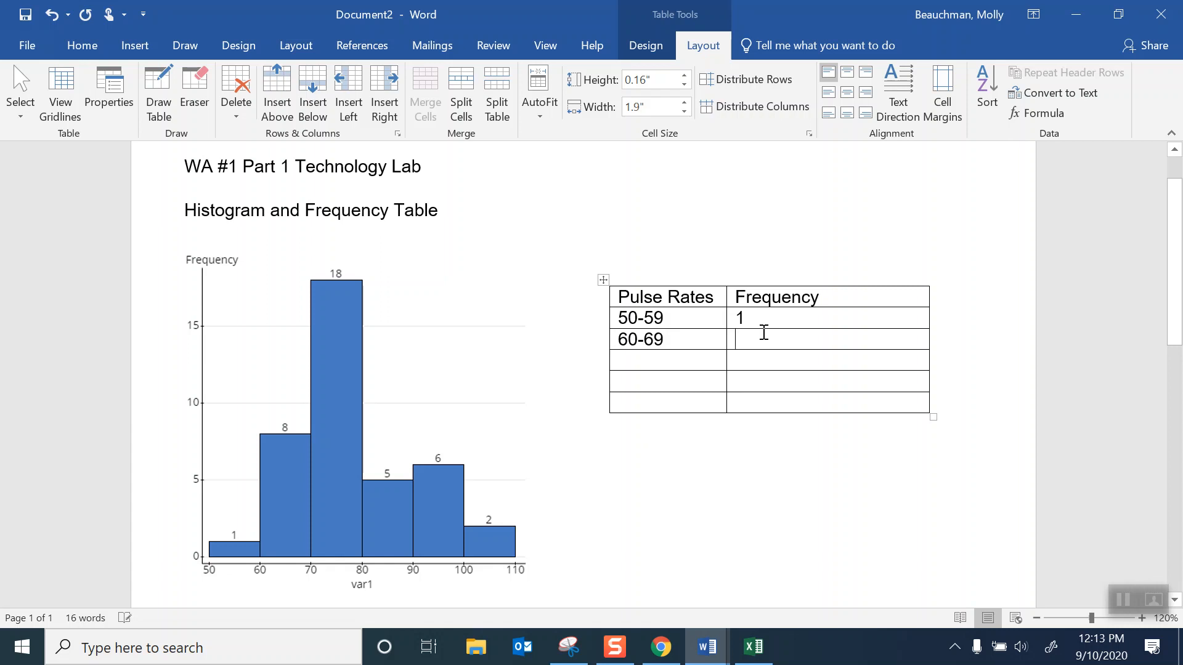
{"action": "type", "text": "8"}
- Switch to Chrome and open the downloaded Ch 3 Tech Lab SAMPLE PDF to examine its frequency table and histogram
{"action": "left_click", "coordinate": [661, 647]}
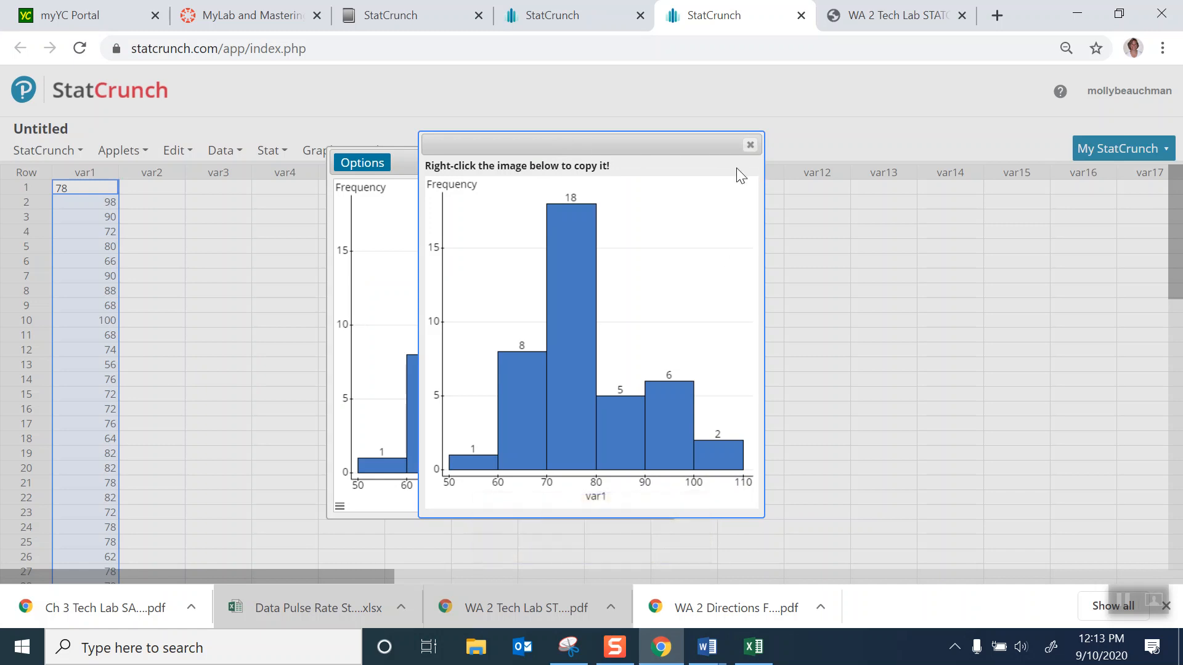
{"action": "left_click", "coordinate": [86, 607]}
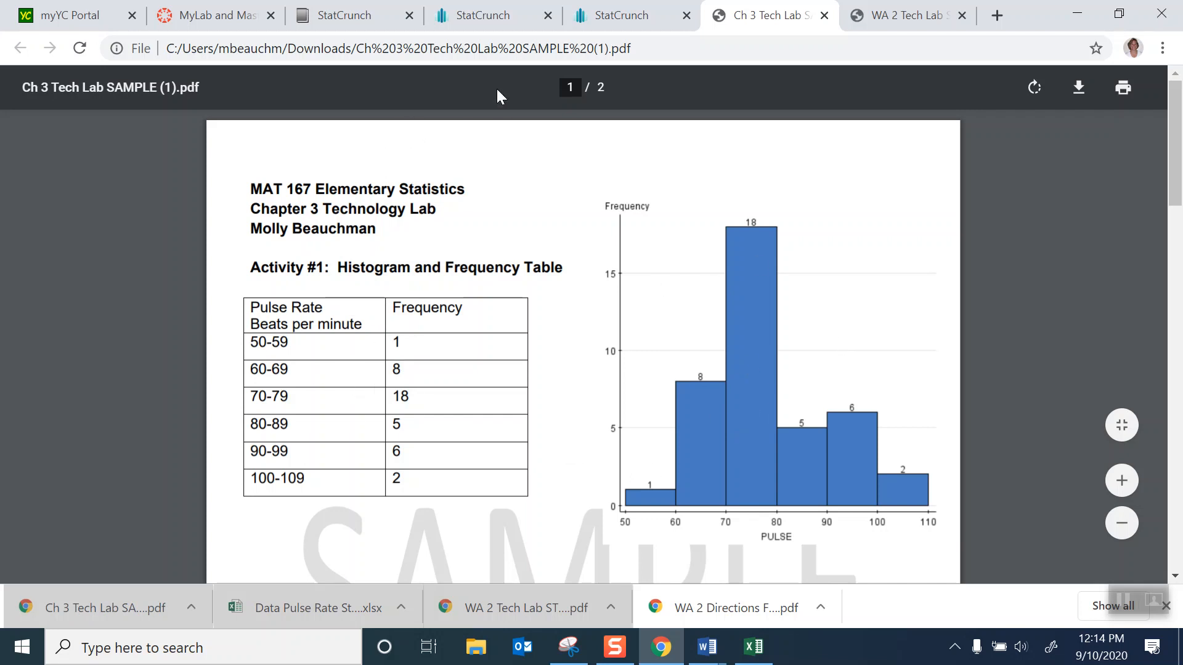
- Return to the StatCrunch data table and close the copied-image window and the histogram window
{"action": "left_click", "coordinate": [369, 19]}
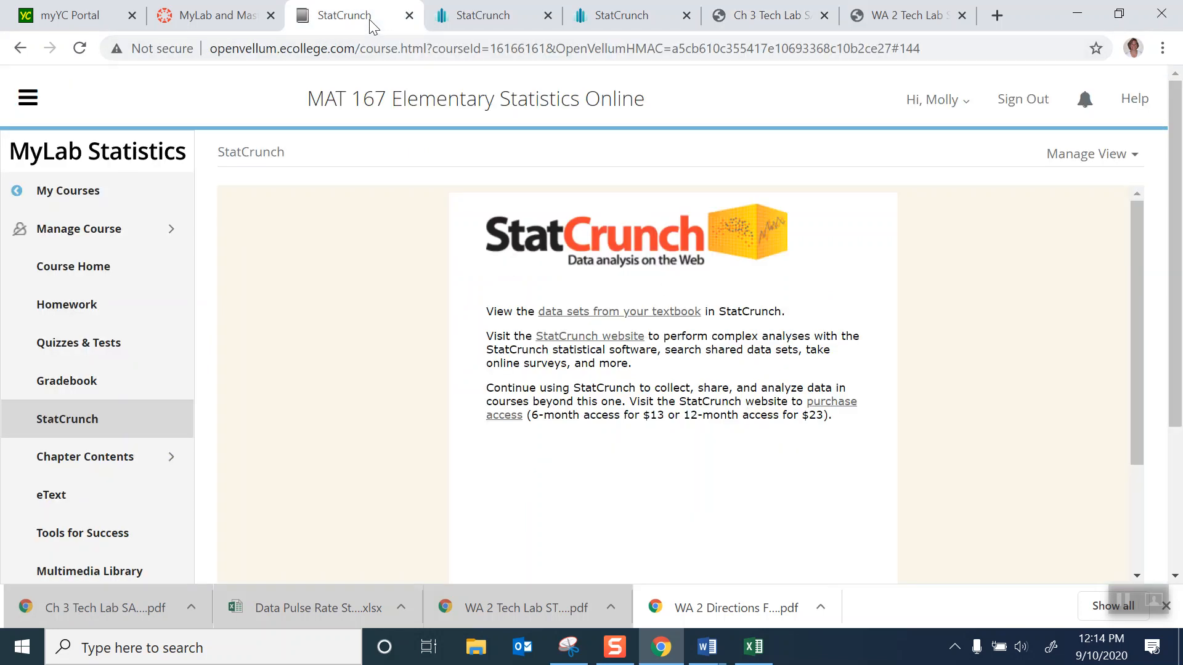
{"action": "left_click", "coordinate": [486, 20]}
{"action": "left_click", "coordinate": [636, 16]}
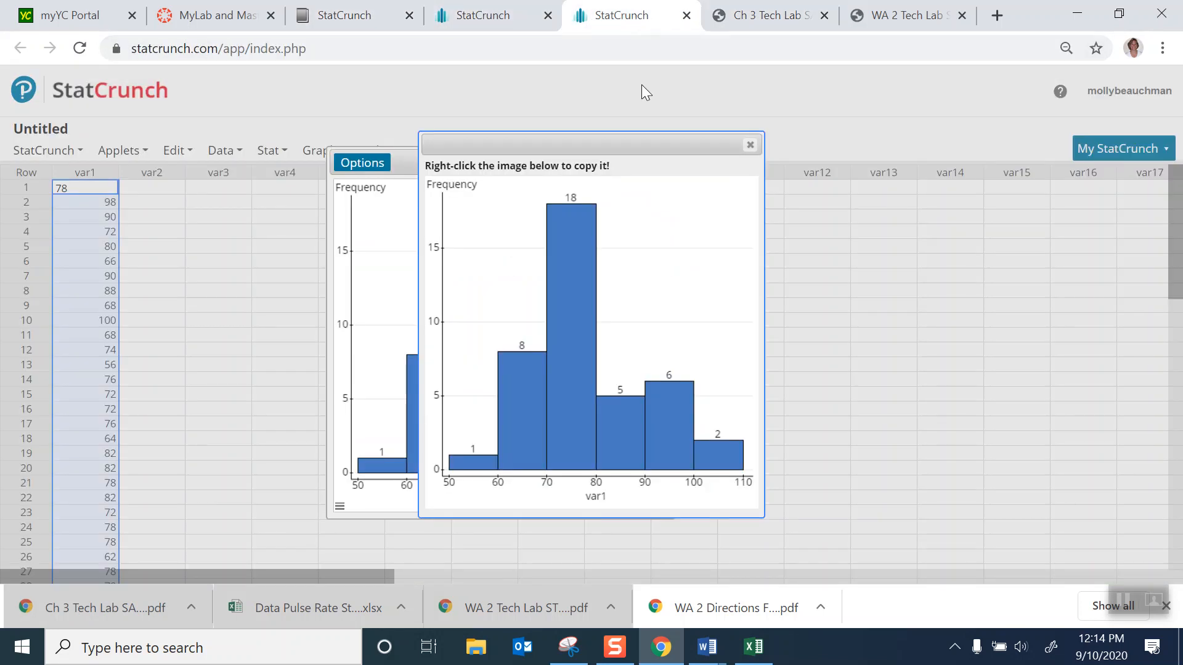
{"action": "left_click", "coordinate": [751, 144]}
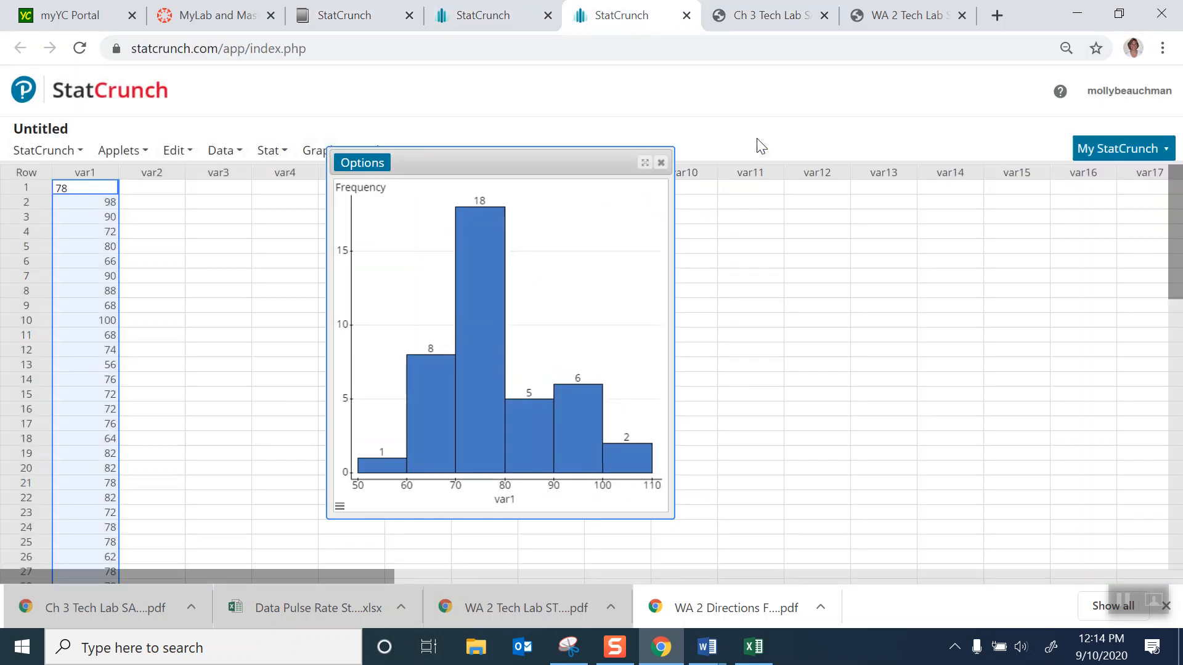
{"action": "left_click", "coordinate": [661, 163]}
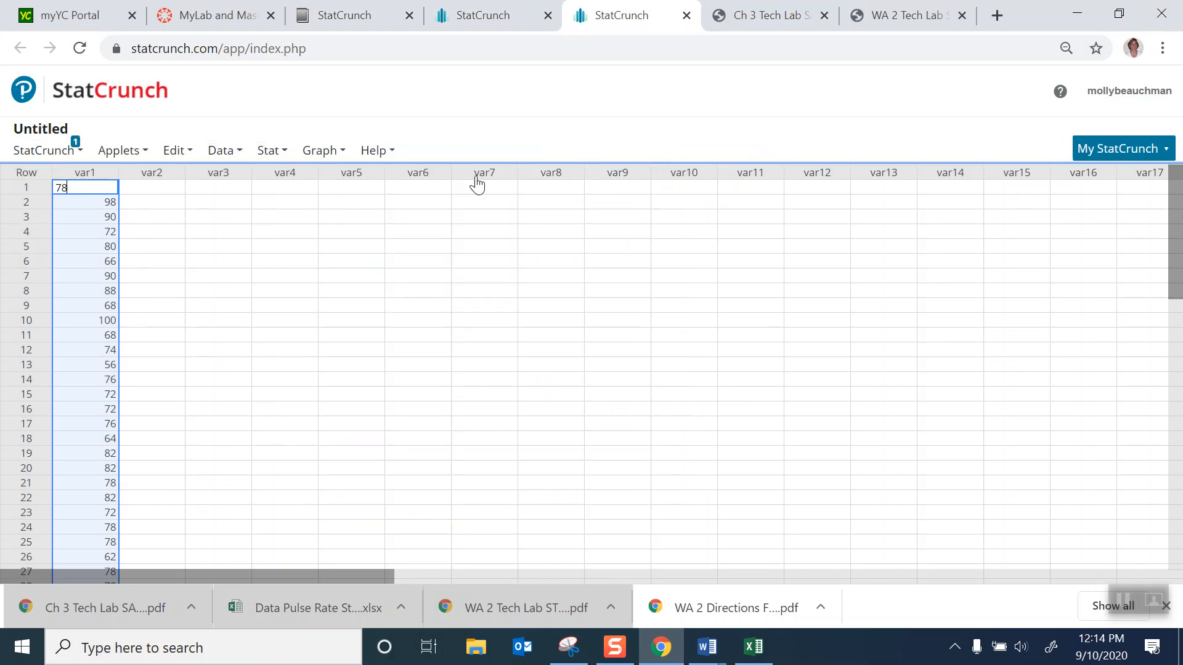
- Start column summary statistics and select var1 as the column
{"action": "left_click", "coordinate": [321, 159]}
{"action": "left_click", "coordinate": [270, 154]}
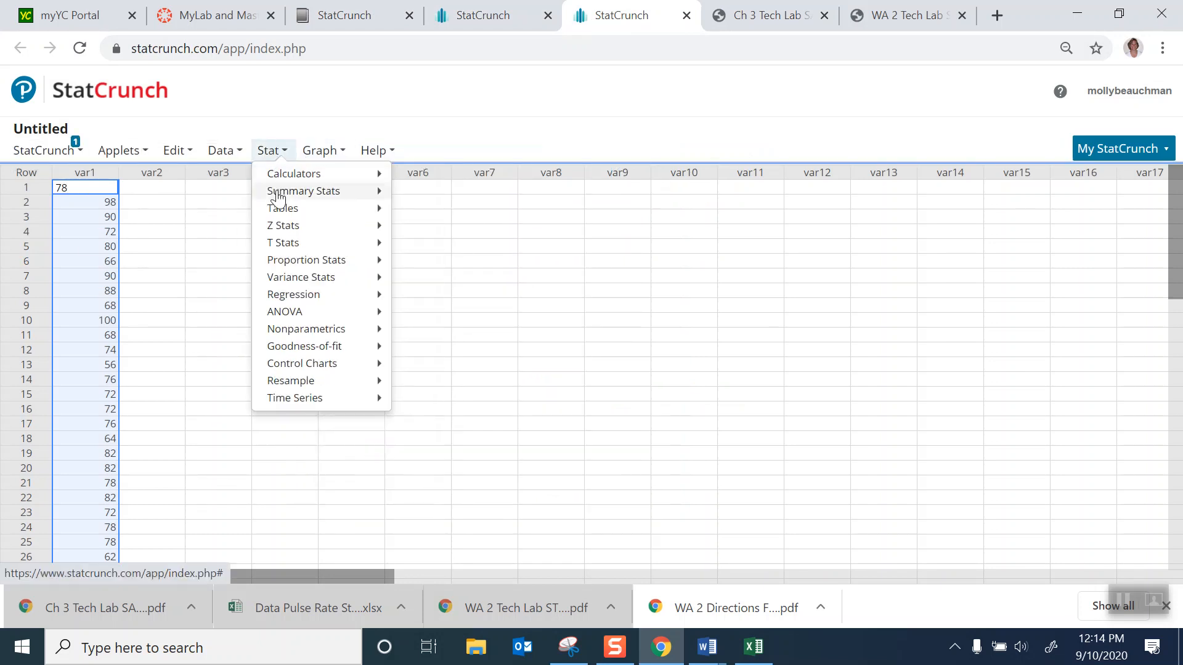
{"action": "mouse_move", "coordinate": [285, 196]}
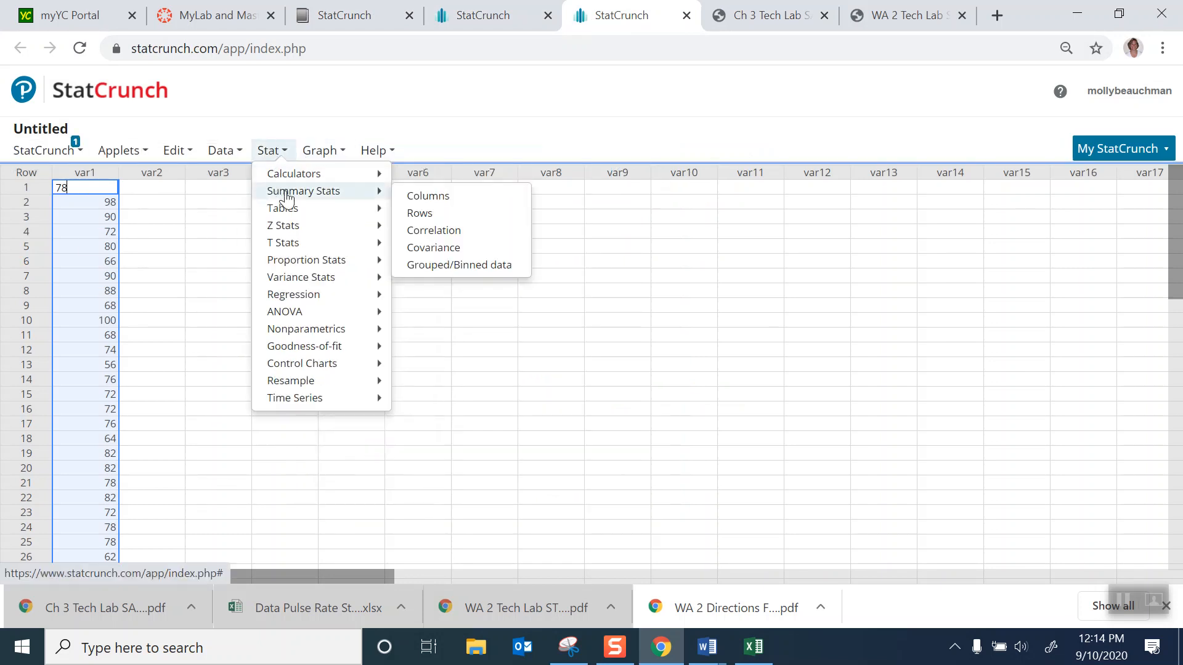
{"action": "left_click", "coordinate": [428, 198]}
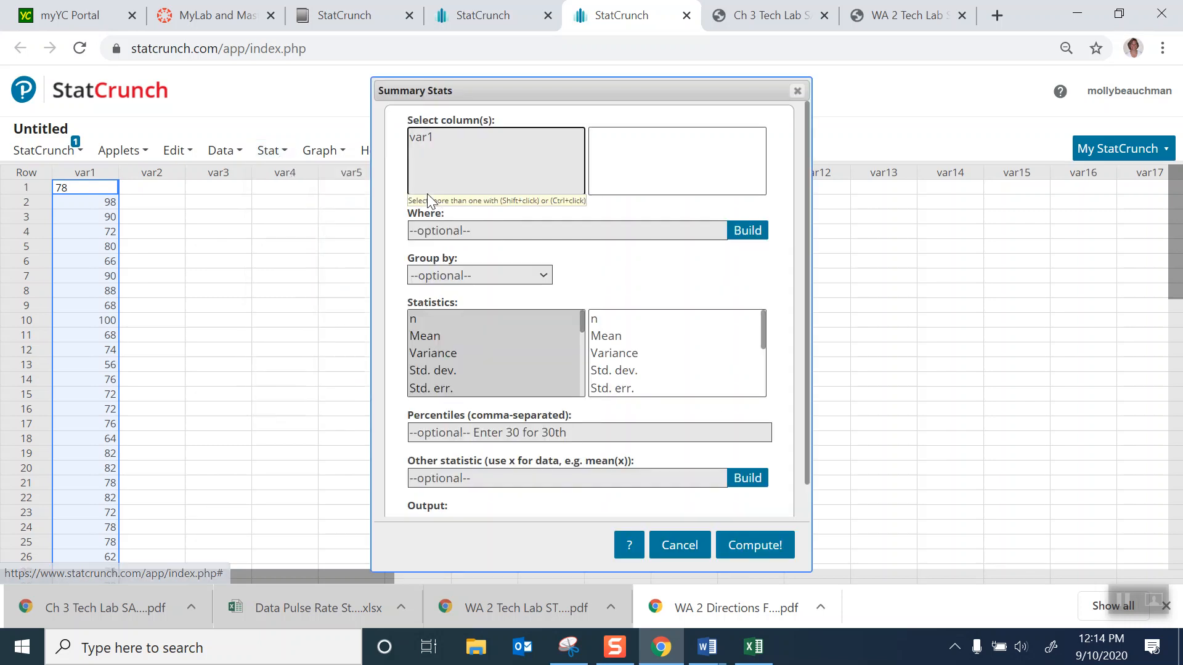
{"action": "left_click", "coordinate": [428, 137]}
{"action": "scroll", "coordinate": [783, 328], "scroll_direction": "down", "scroll_amount": 1}
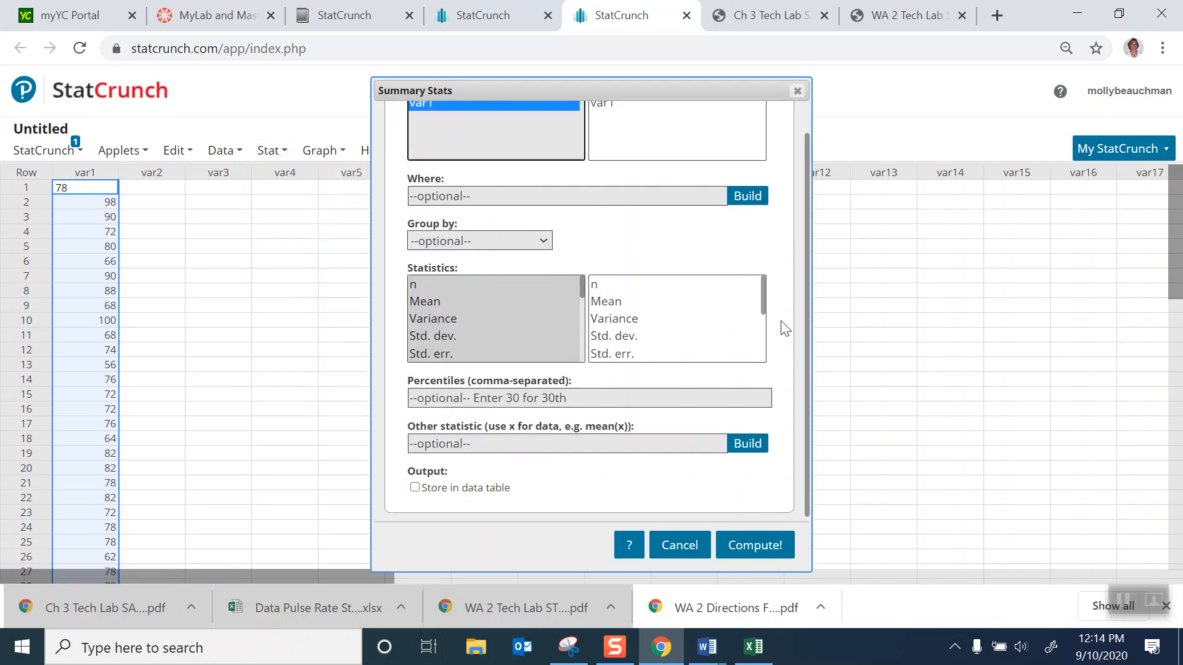
- Choose Mean, Std. dev., Median and Range as the statistics to compute for var1
{"action": "mouse_move", "coordinate": [582, 280]}
{"action": "left_mouse_down"}
{"action": "mouse_move", "coordinate": [577, 356]}
{"action": "mouse_move", "coordinate": [579, 278]}
{"action": "left_mouse_up"}
{"action": "left_click", "coordinate": [422, 287]}
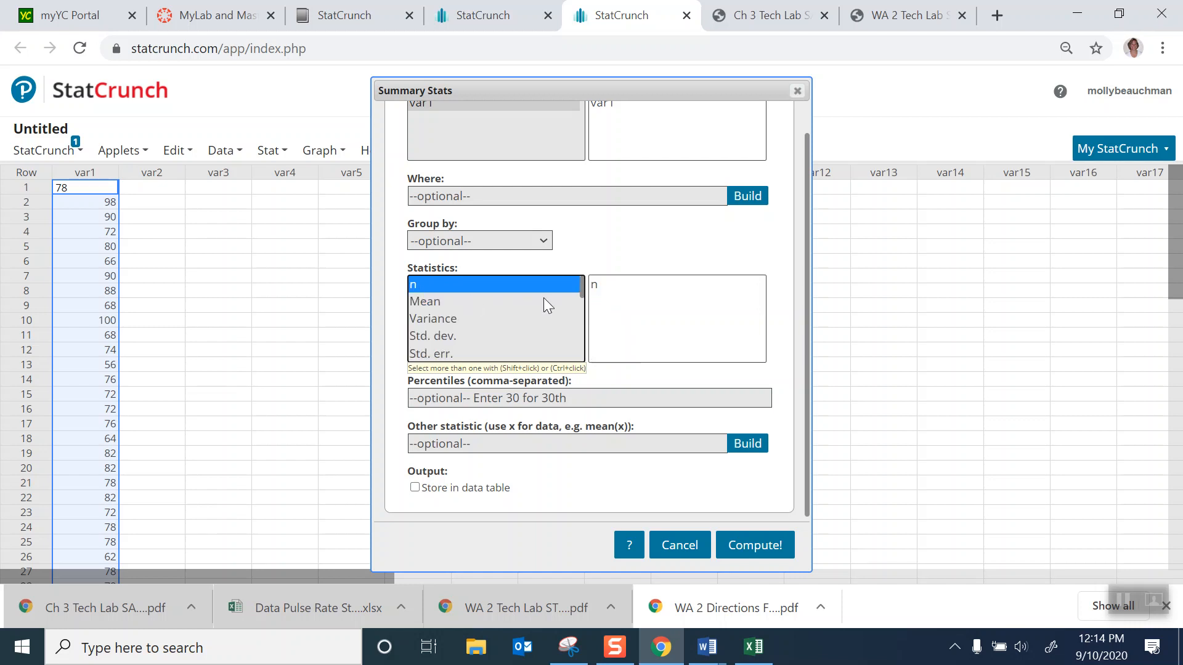
{"action": "left_click", "coordinate": [420, 302]}
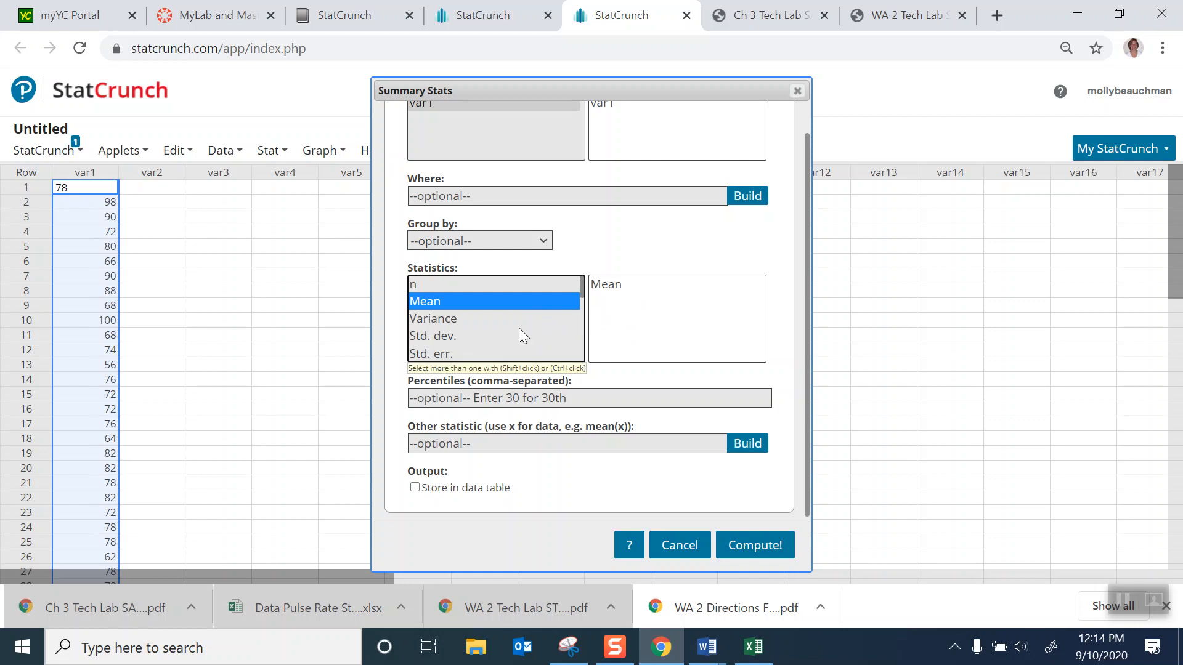
{"action": "left_click", "coordinate": [448, 337], "text": "ctrl"}
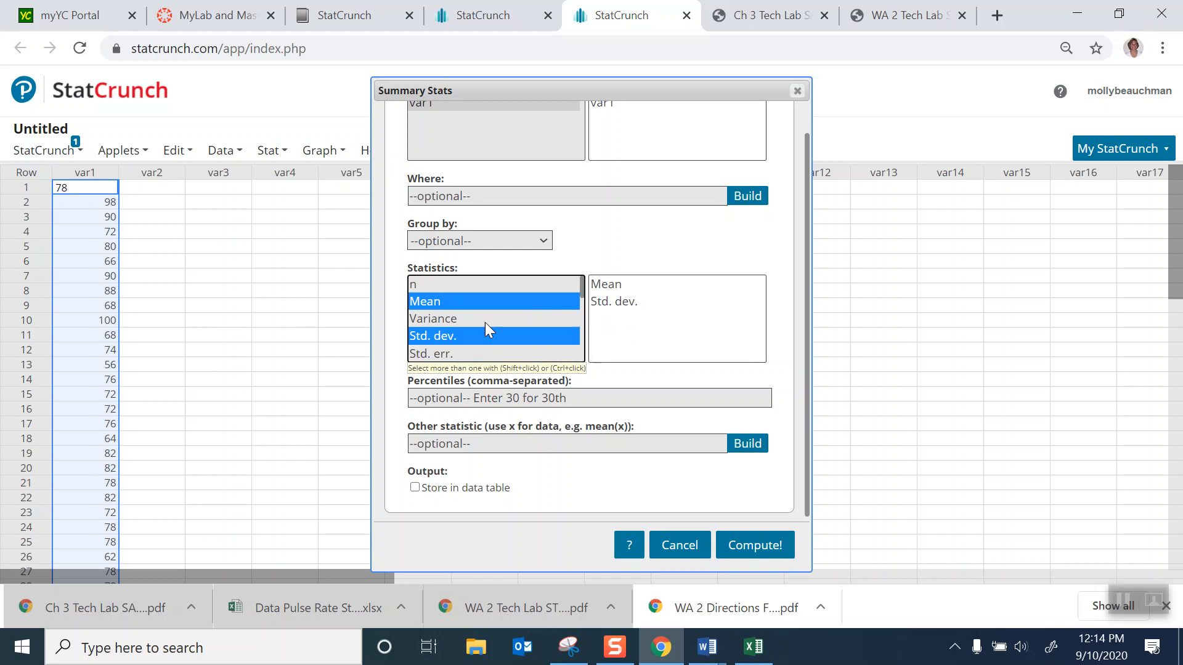
{"action": "scroll", "coordinate": [508, 322], "scroll_direction": "down", "scroll_amount": 3}
{"action": "scroll", "coordinate": [508, 323], "scroll_direction": "up", "scroll_amount": 3}
{"action": "scroll", "coordinate": [586, 297], "scroll_direction": "down", "scroll_amount": 1}
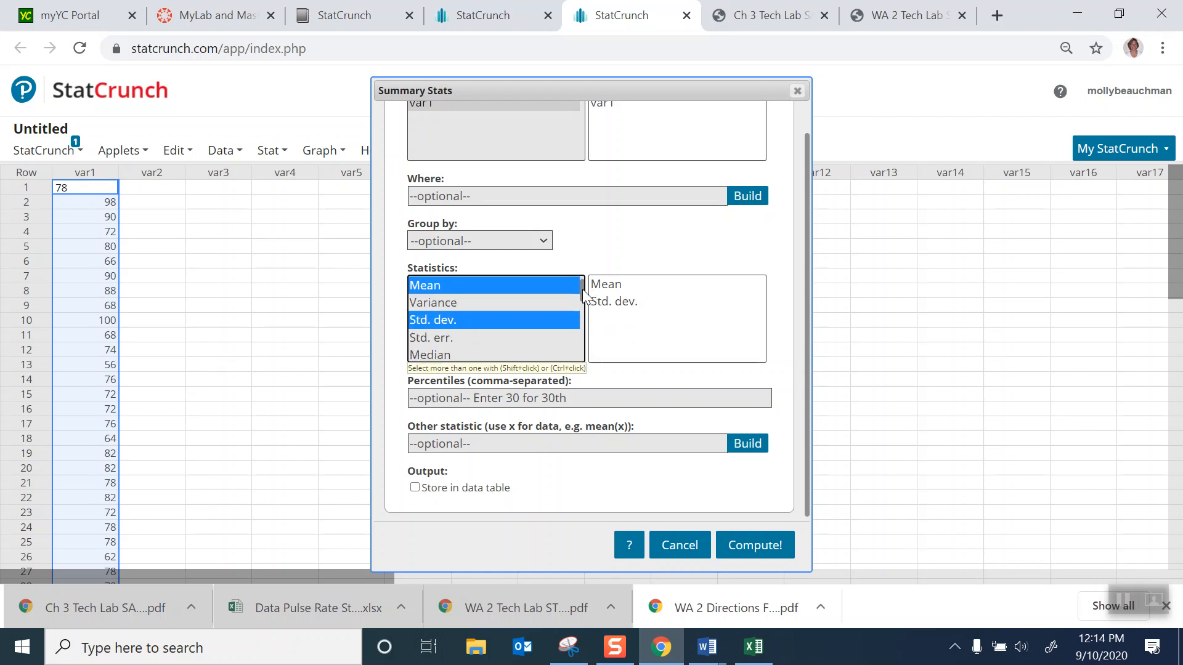
{"action": "scroll", "coordinate": [463, 335], "scroll_direction": "down", "scroll_amount": 1}
{"action": "left_click", "coordinate": [430, 317], "text": "ctrl"}
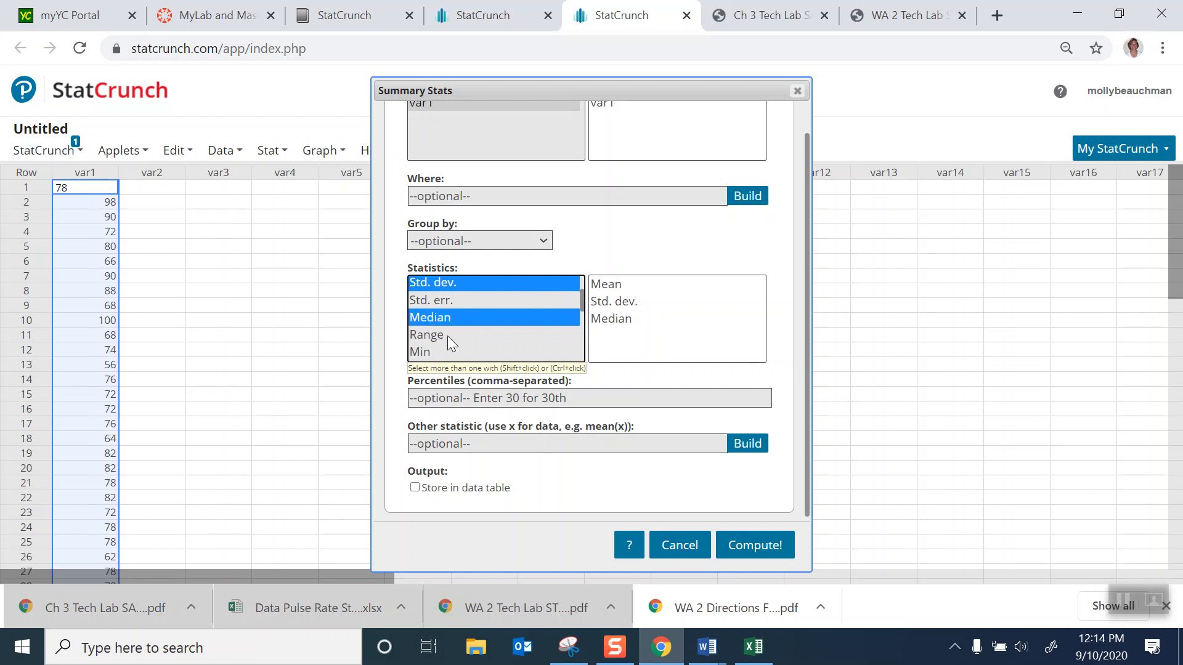
{"action": "left_click", "coordinate": [449, 337], "text": "ctrl"}
- Add Min, Q1, Q3 and Max to the selected statistics, keeping the earlier selections
{"action": "scroll", "coordinate": [583, 311], "scroll_direction": "down", "scroll_amount": 1}
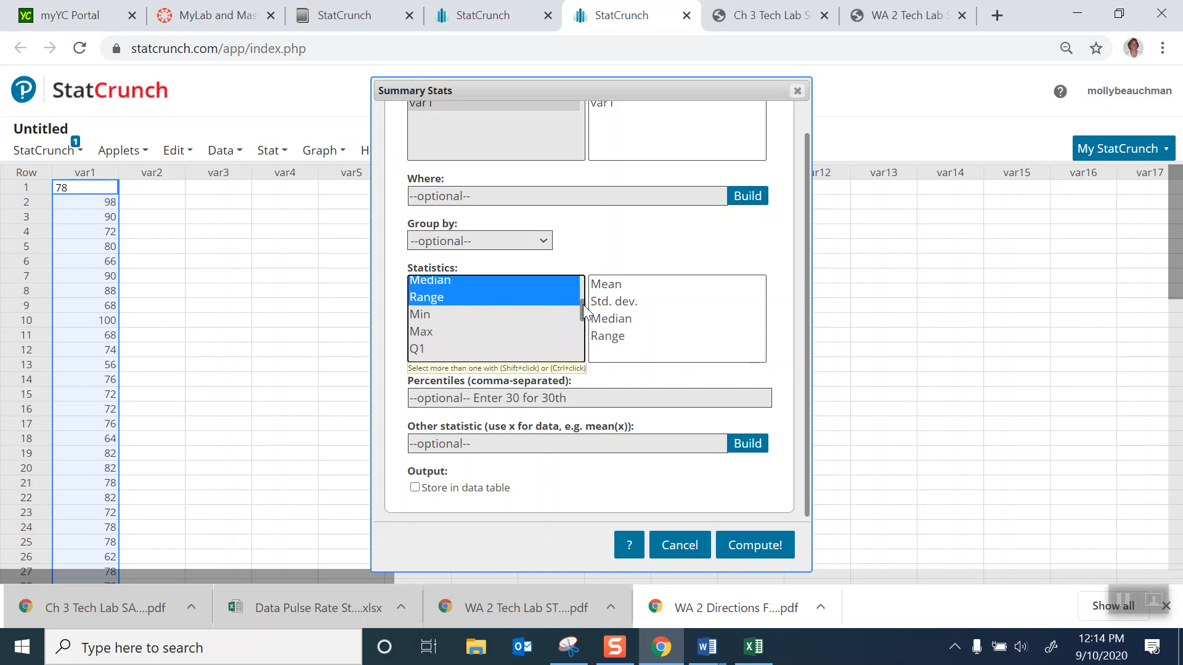
{"action": "left_click", "coordinate": [420, 317], "text": "ctrl"}
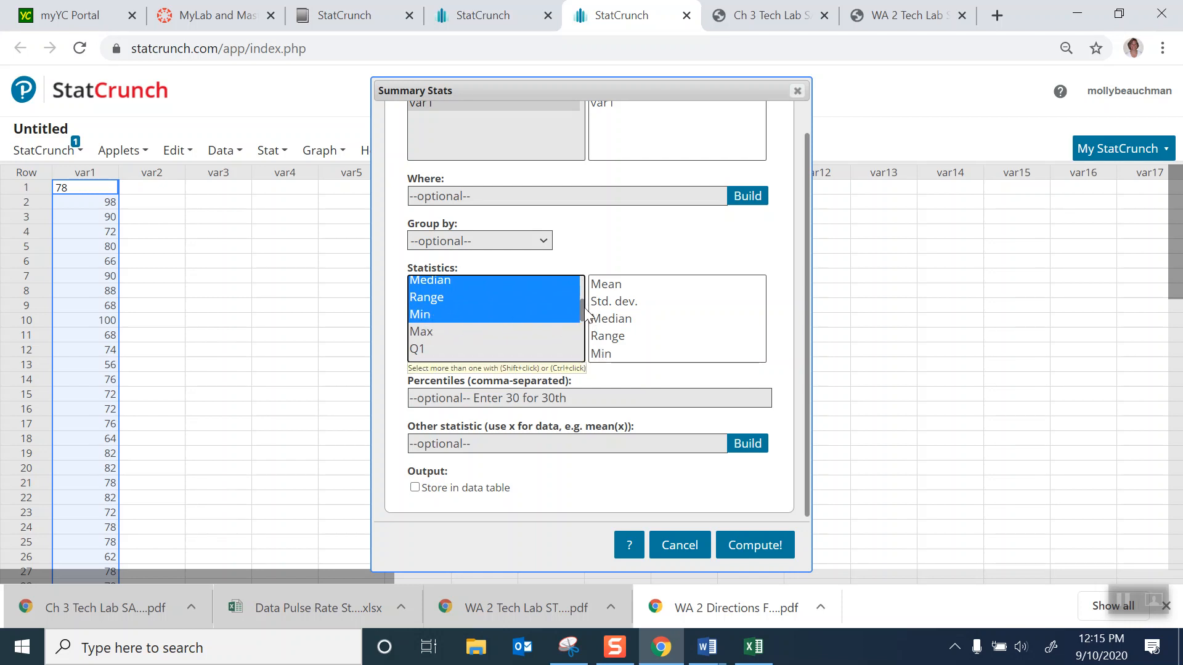
{"action": "scroll", "coordinate": [449, 332], "scroll_direction": "down", "scroll_amount": 1}
{"action": "left_click", "coordinate": [420, 326], "text": "ctrl"}
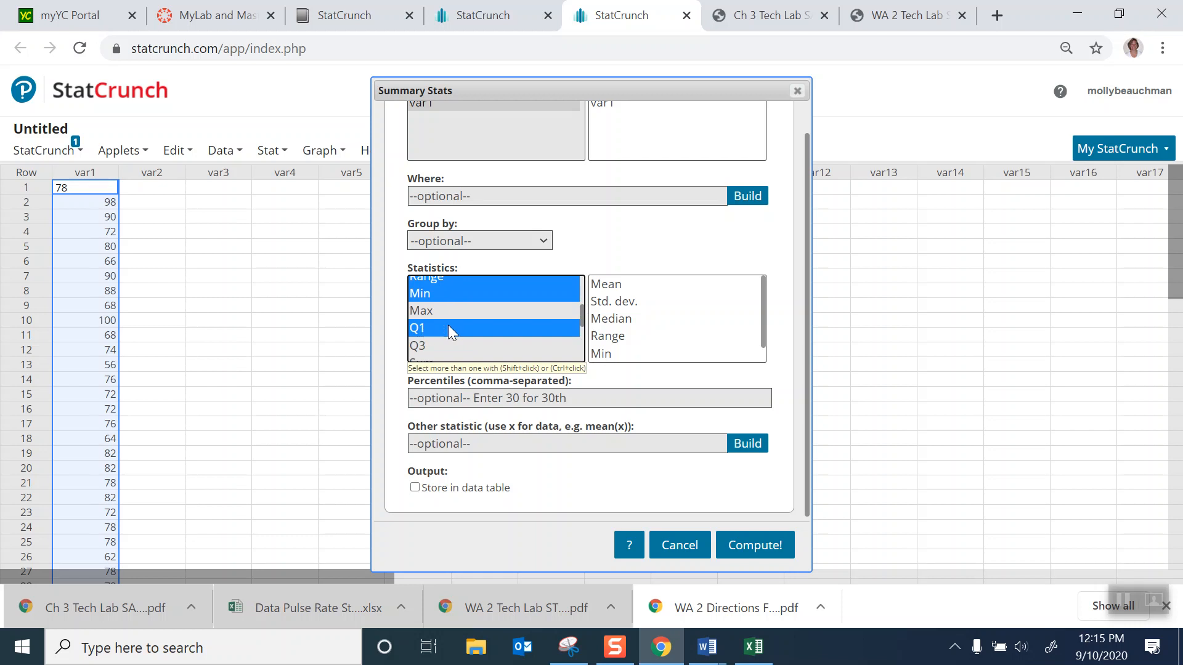
{"action": "left_click", "coordinate": [422, 346], "text": "ctrl"}
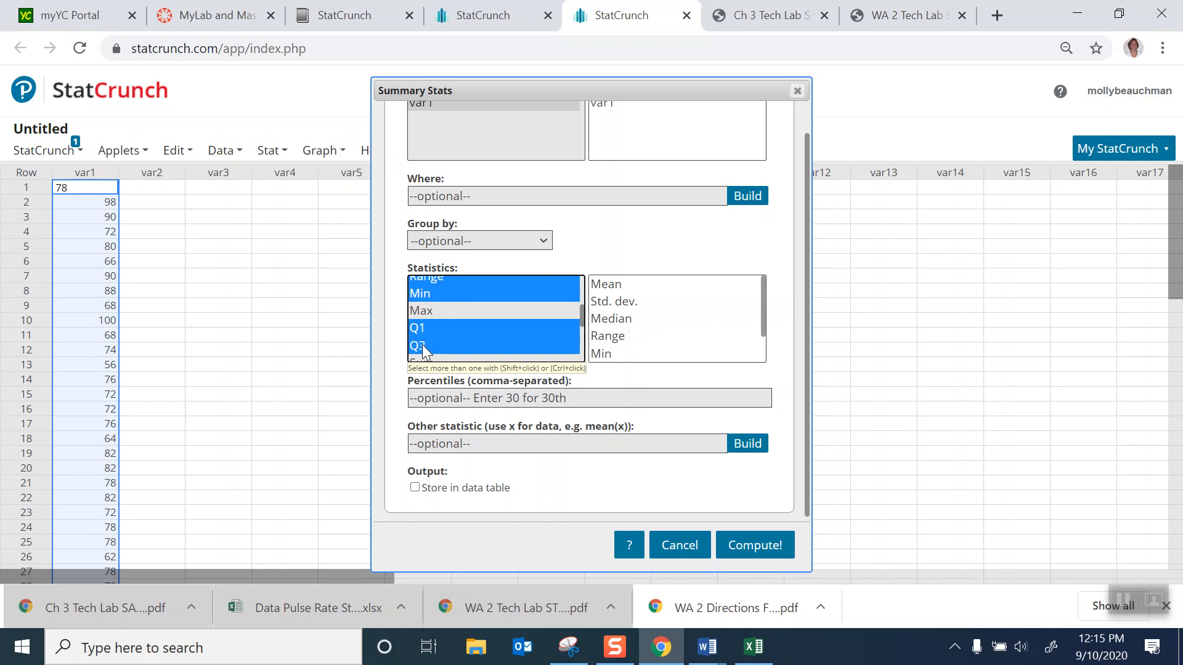
{"action": "left_click", "coordinate": [423, 312], "text": "ctrl"}
- Add IQR and Mode to the selected statistics and compute the summary statistics
{"action": "scroll", "coordinate": [525, 315], "scroll_direction": "down", "scroll_amount": 3}
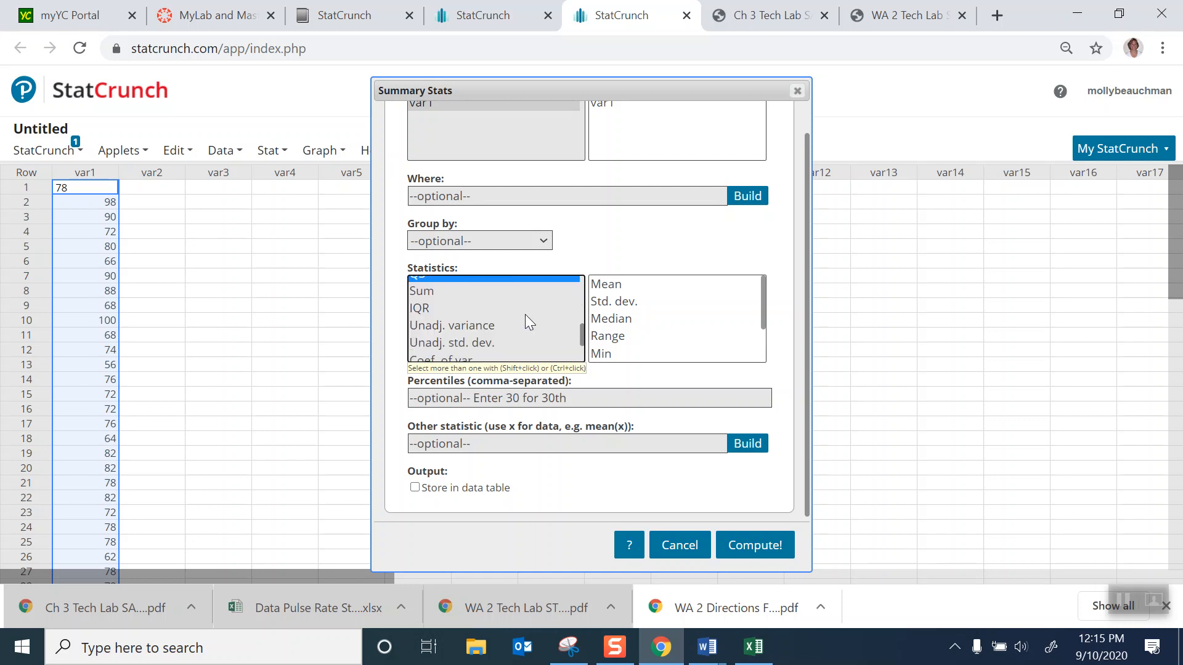
{"action": "scroll", "coordinate": [526, 315], "scroll_direction": "up", "scroll_amount": 3}
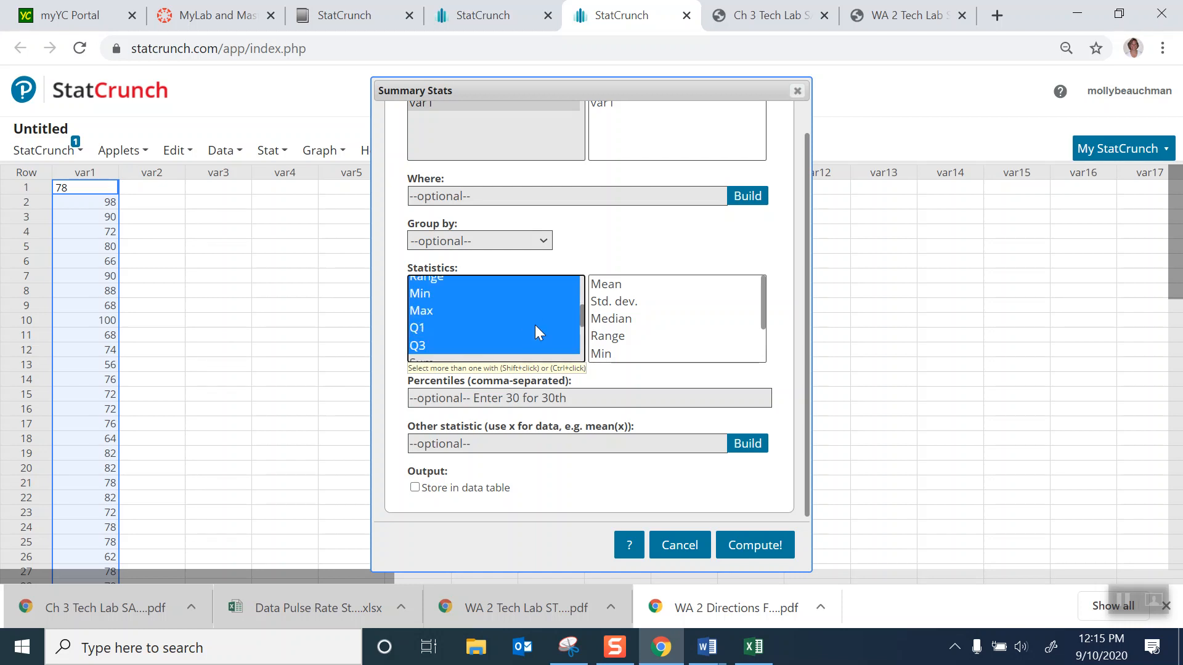
{"action": "scroll", "coordinate": [582, 319], "scroll_direction": "down", "scroll_amount": 3}
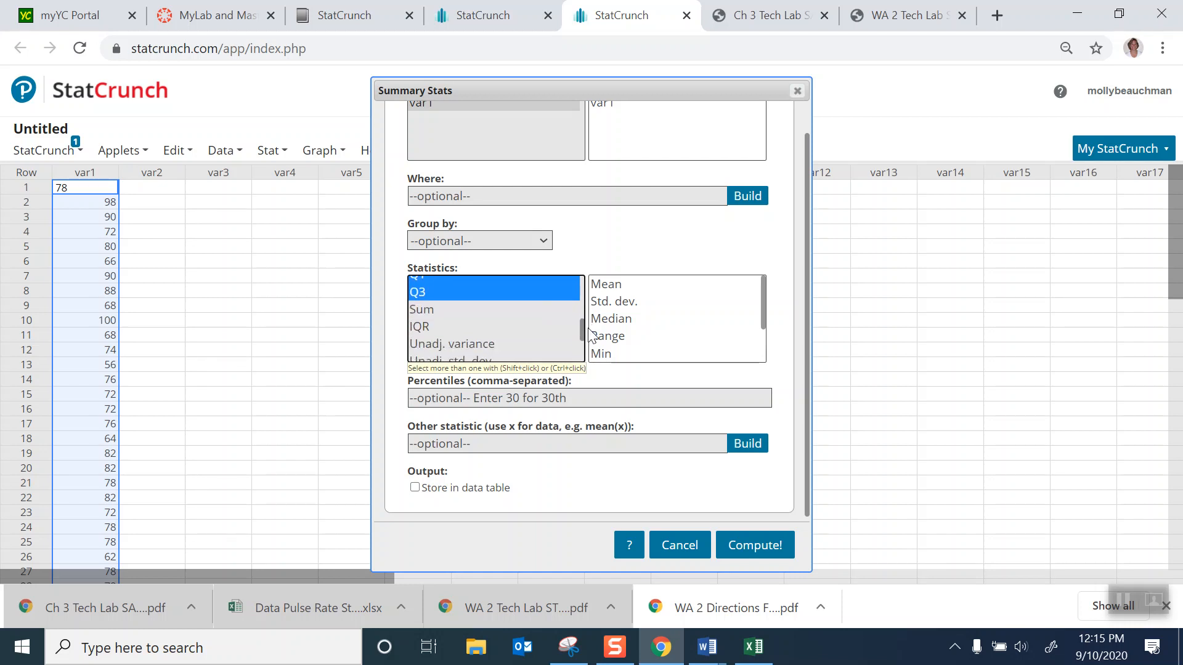
{"action": "left_click", "coordinate": [414, 332], "text": "ctrl"}
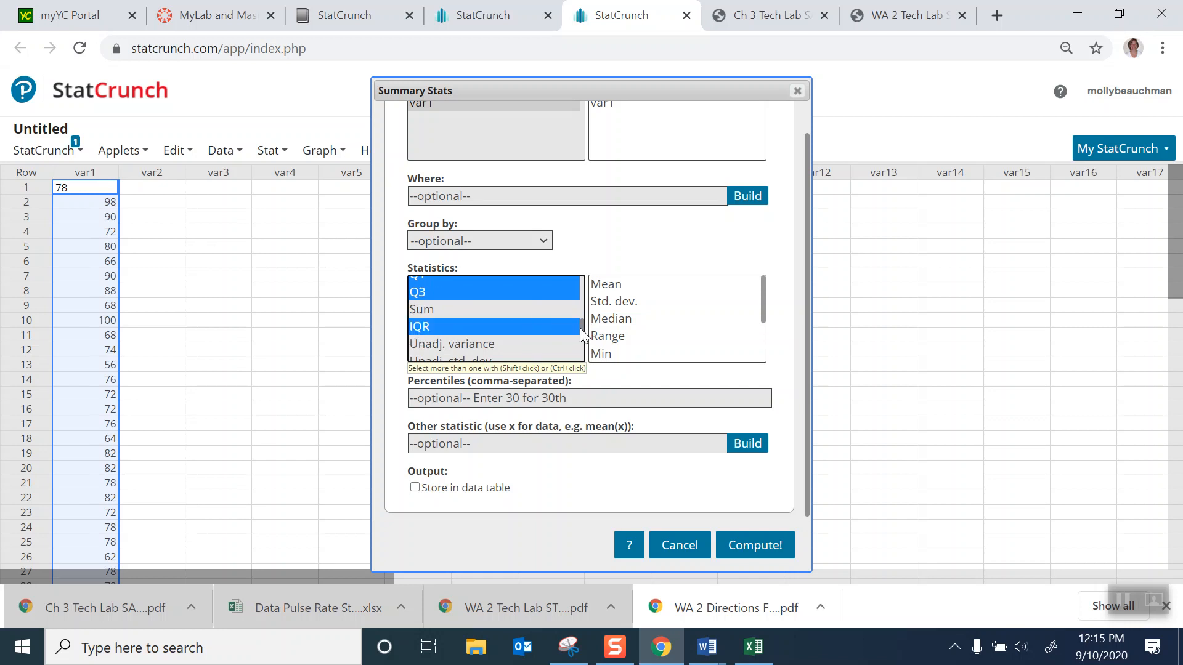
{"action": "left_click_drag", "start_coordinate": [584, 334], "coordinate": [587, 351]}
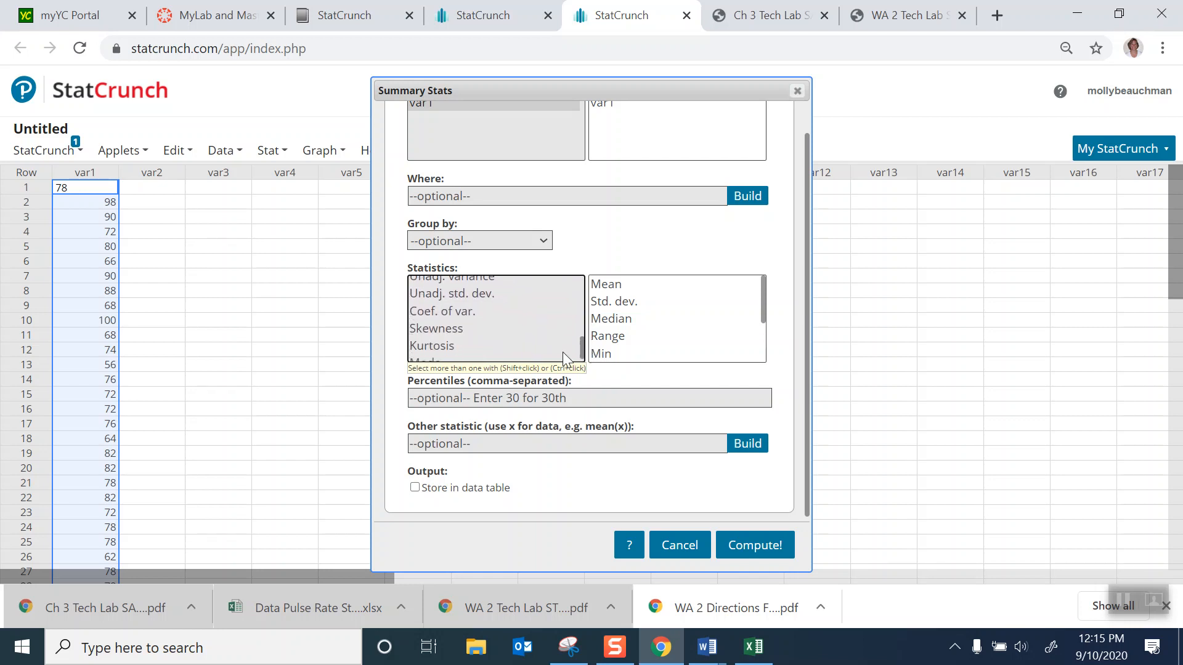
{"action": "scroll", "coordinate": [581, 345], "scroll_direction": "down", "scroll_amount": 1}
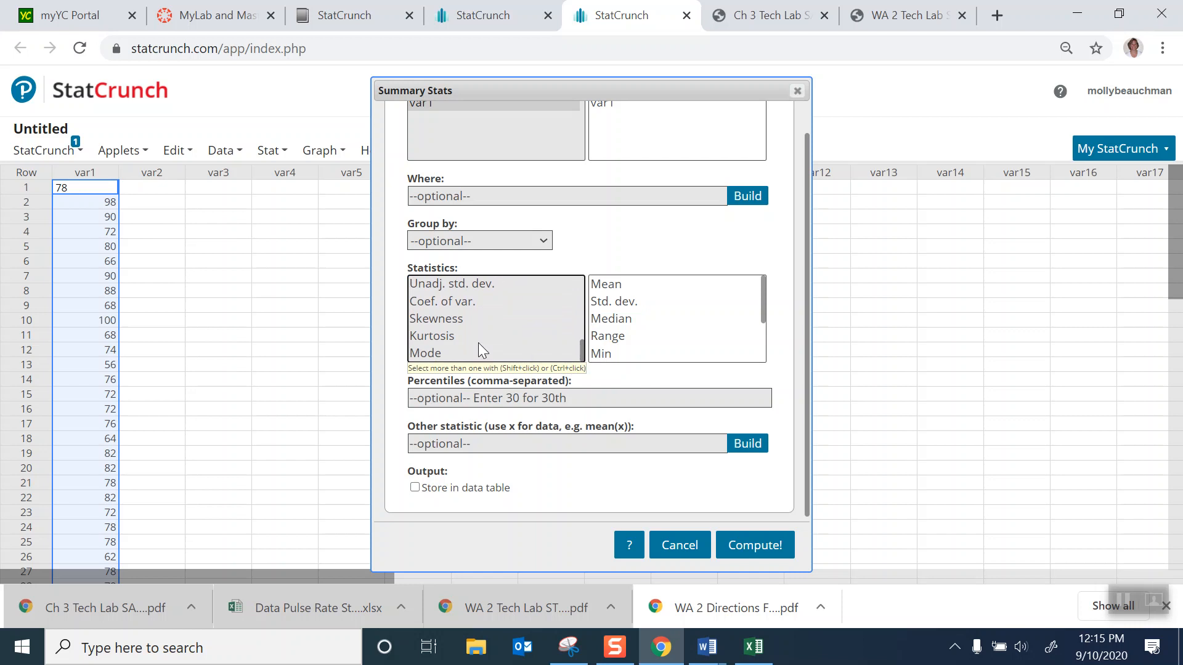
{"action": "left_click", "coordinate": [442, 353], "text": "ctrl"}
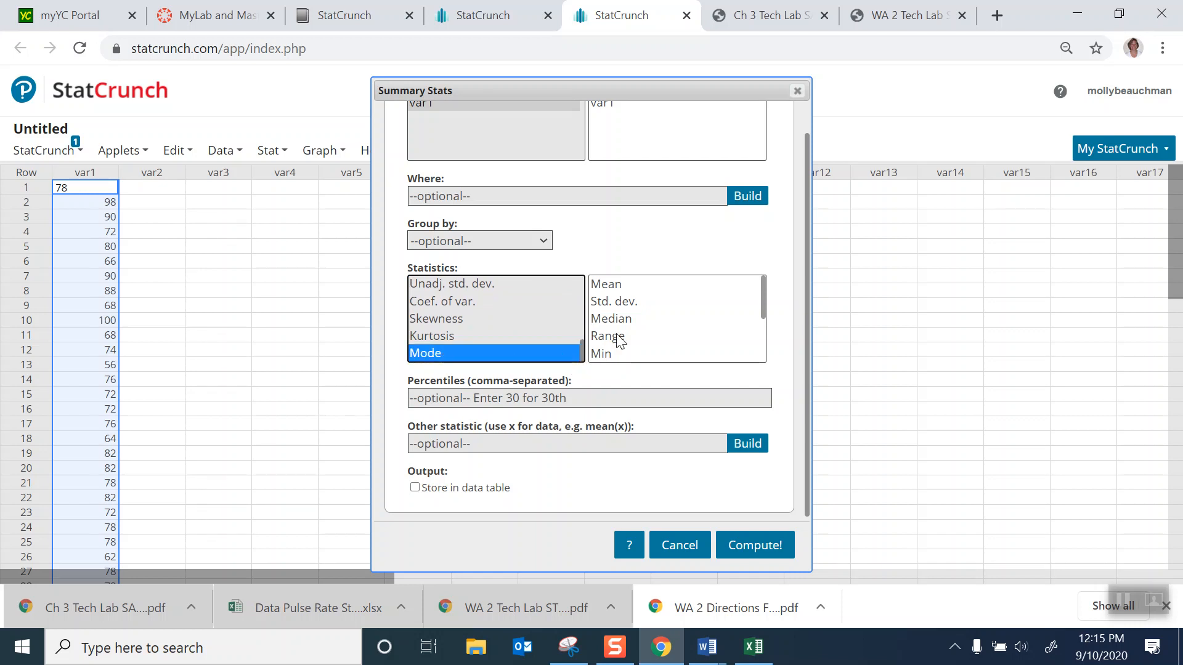
{"action": "left_click", "coordinate": [727, 547]}
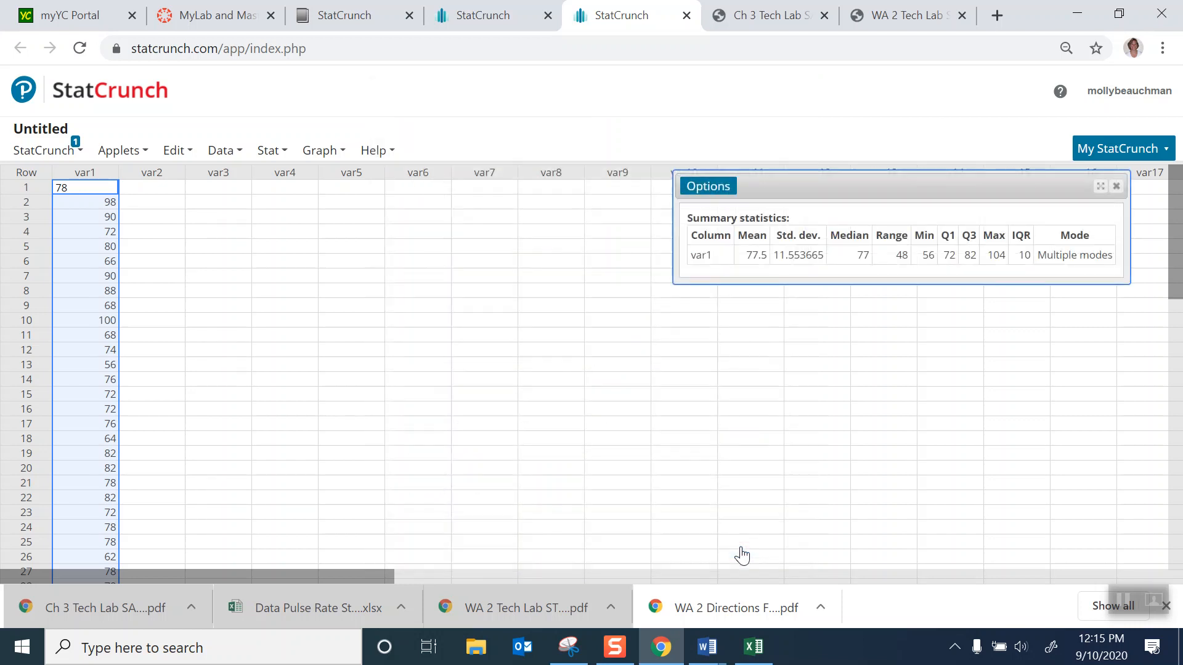
- Move the results window closer to the data column and copy the summary statistics heading and table
{"action": "left_click_drag", "start_coordinate": [764, 181], "coordinate": [327, 240]}
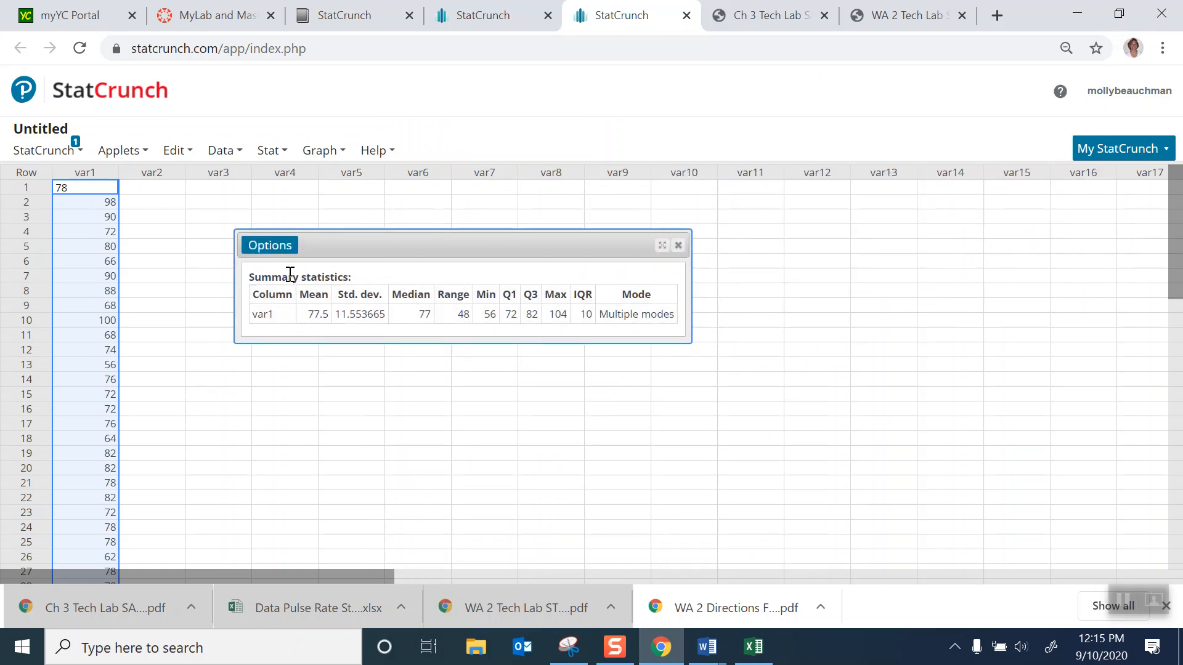
{"action": "left_click", "coordinate": [248, 271]}
{"action": "left_click_drag", "start_coordinate": [251, 276], "coordinate": [683, 315]}
{"action": "key", "text": "ctrl+c"}
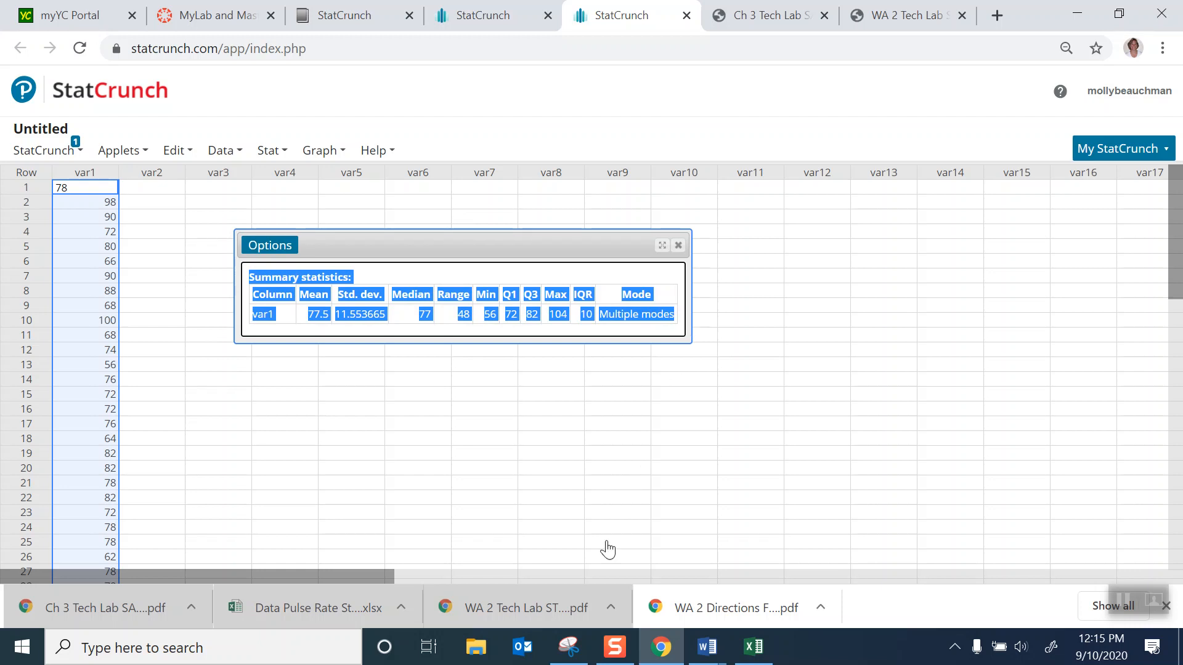
- Switch to Document2 in Word and paste the summary statistics table a few lines below the histogram
{"action": "left_click", "coordinate": [722, 654]}
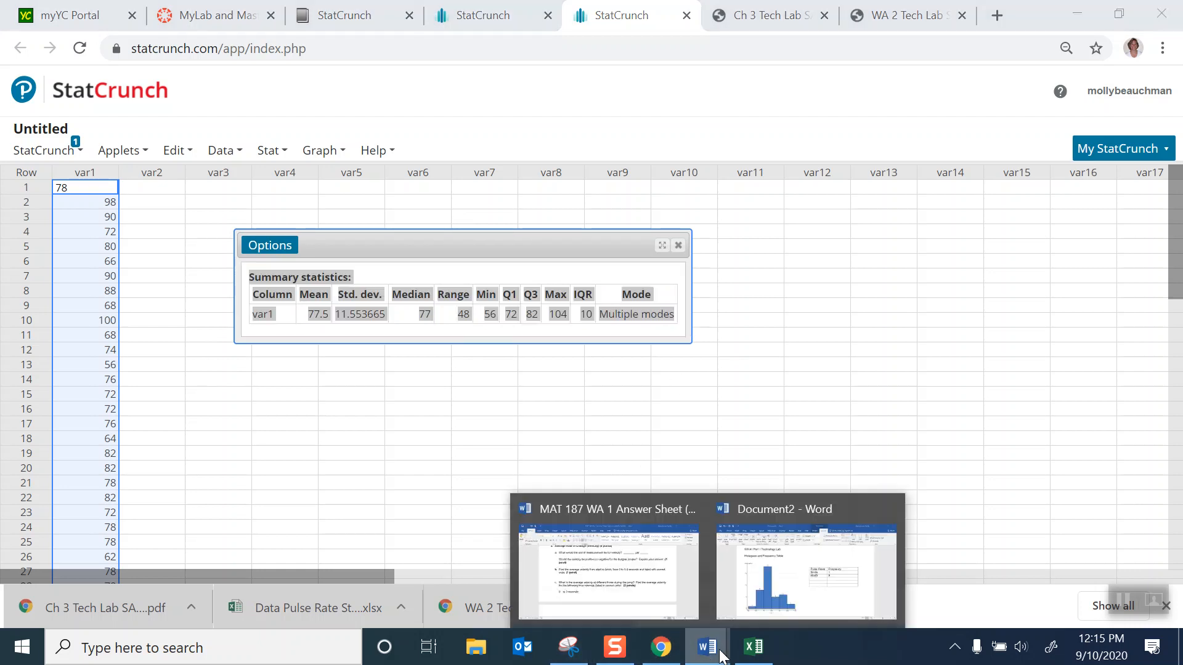
{"action": "left_click", "coordinate": [684, 597]}
{"action": "left_click", "coordinate": [702, 646]}
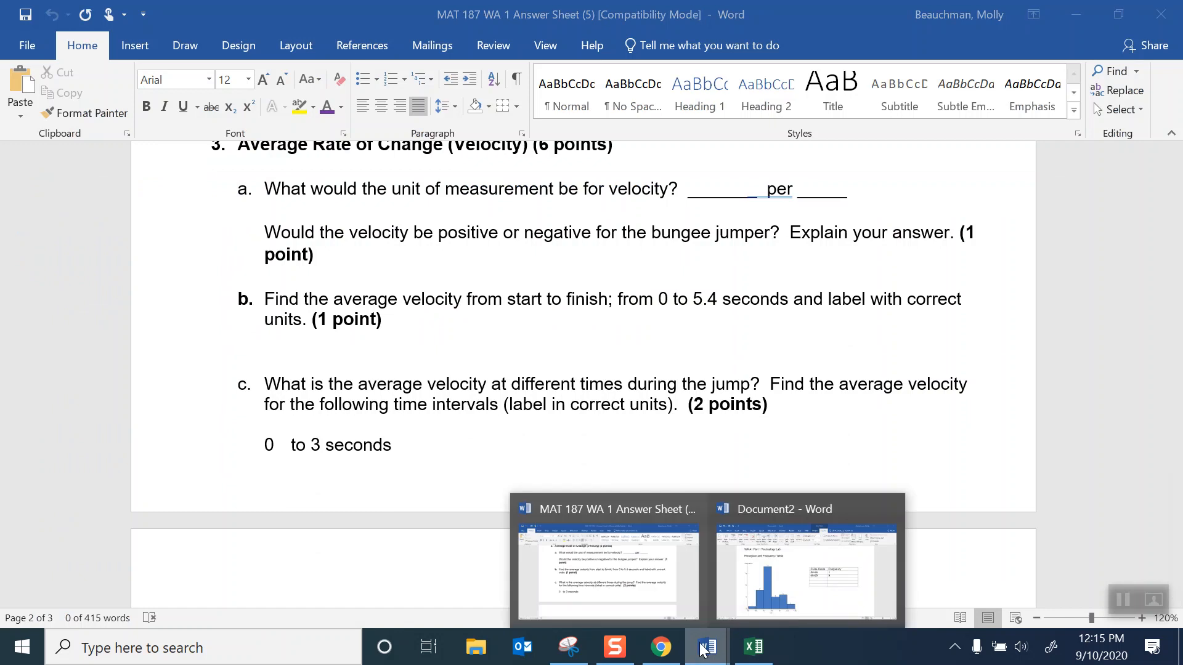
{"action": "left_click", "coordinate": [811, 591]}
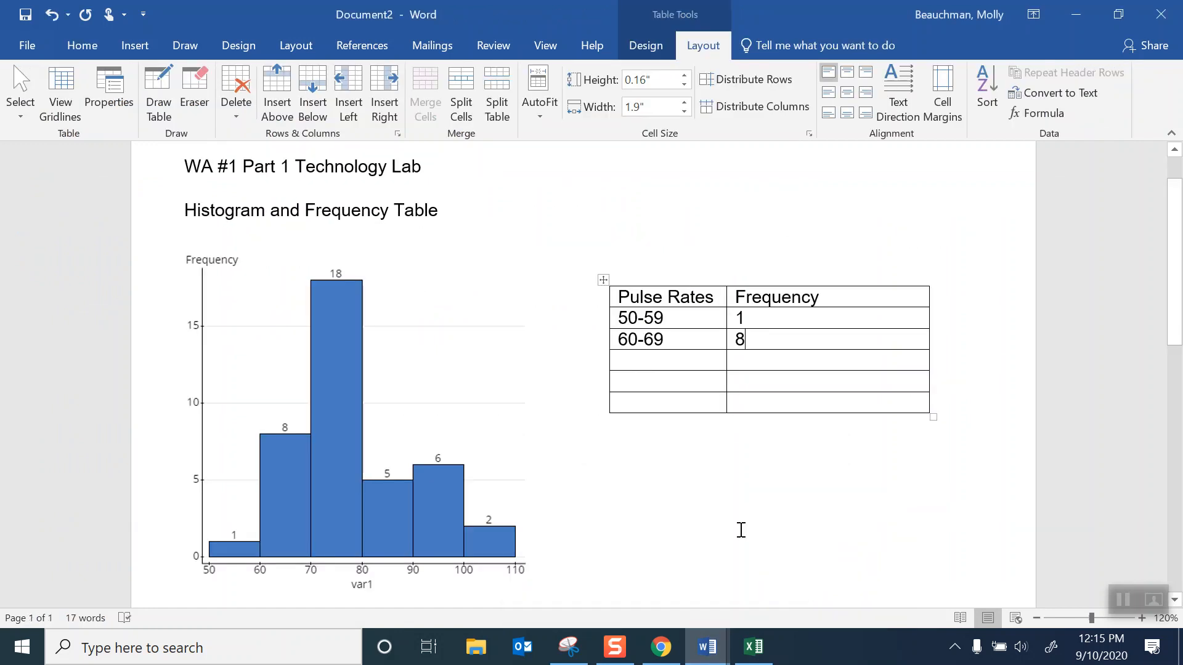
{"action": "left_click", "coordinate": [614, 543]}
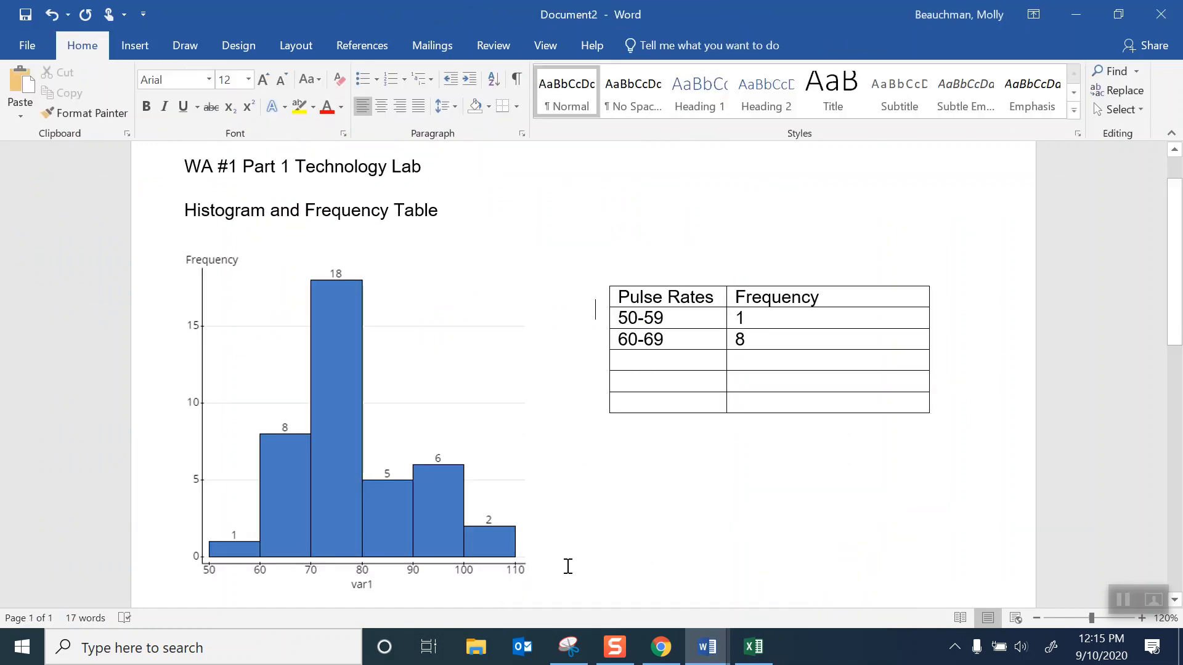
{"action": "key", "text": "Return"}
{"action": "key", "text": "Return"}
{"action": "key", "text": "Return"}
{"action": "key", "text": "Return"}
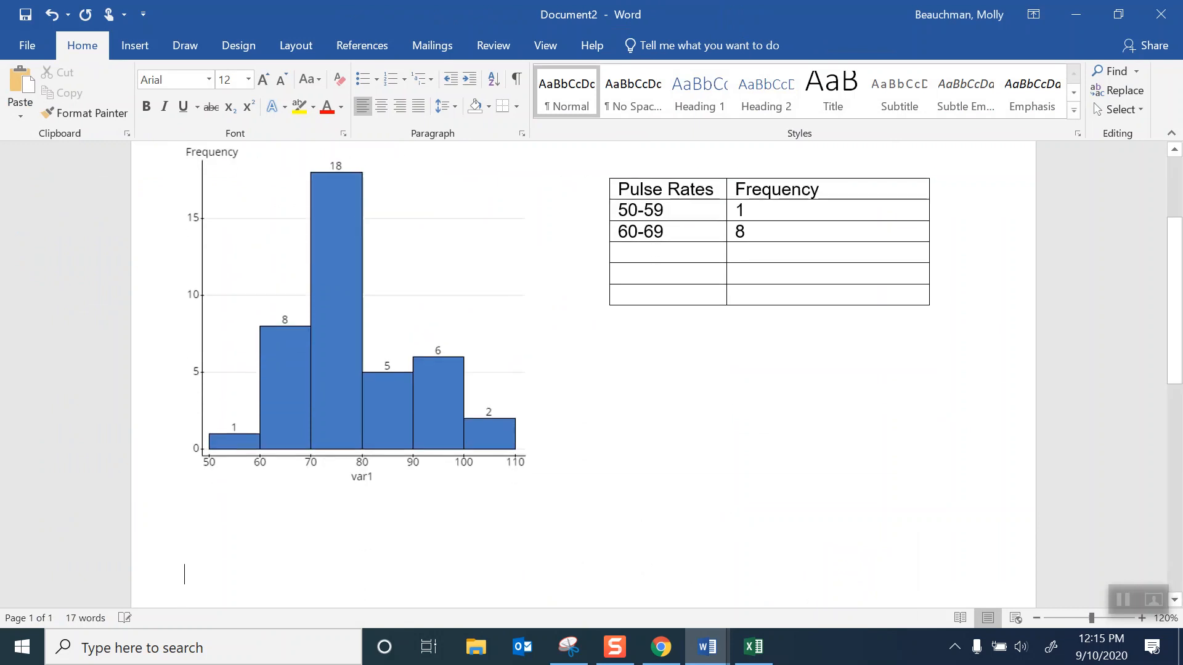
{"action": "key", "text": "ctrl+v"}
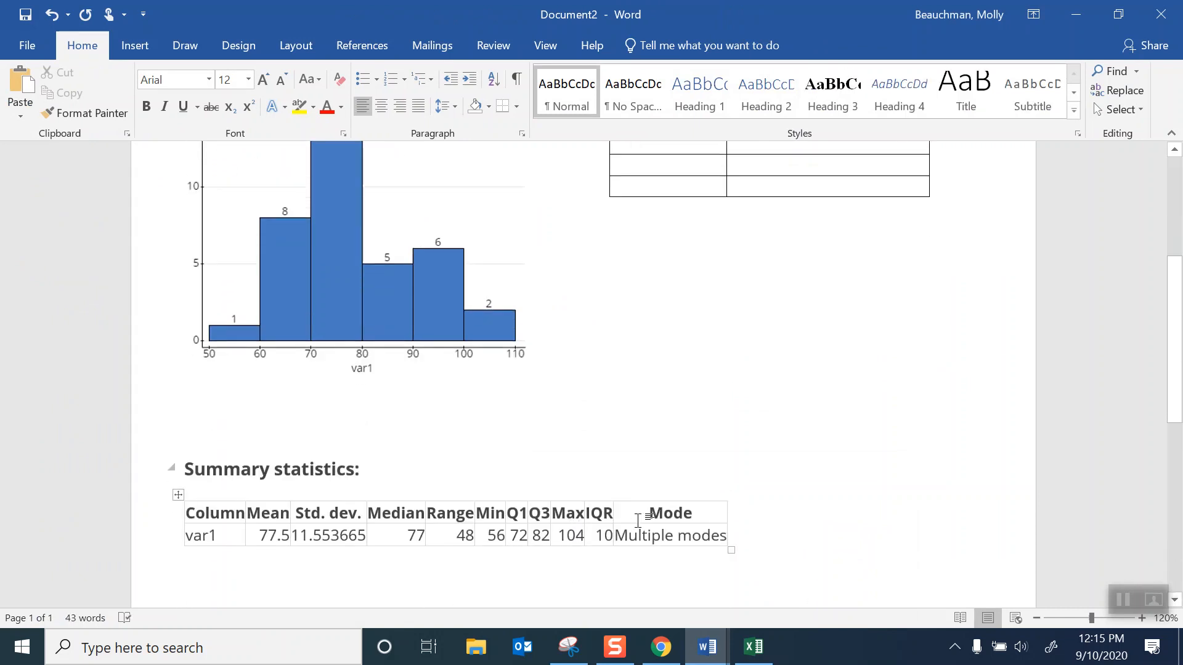
{"action": "scroll", "coordinate": [258, 424], "scroll_direction": "down", "scroll_amount": 2}
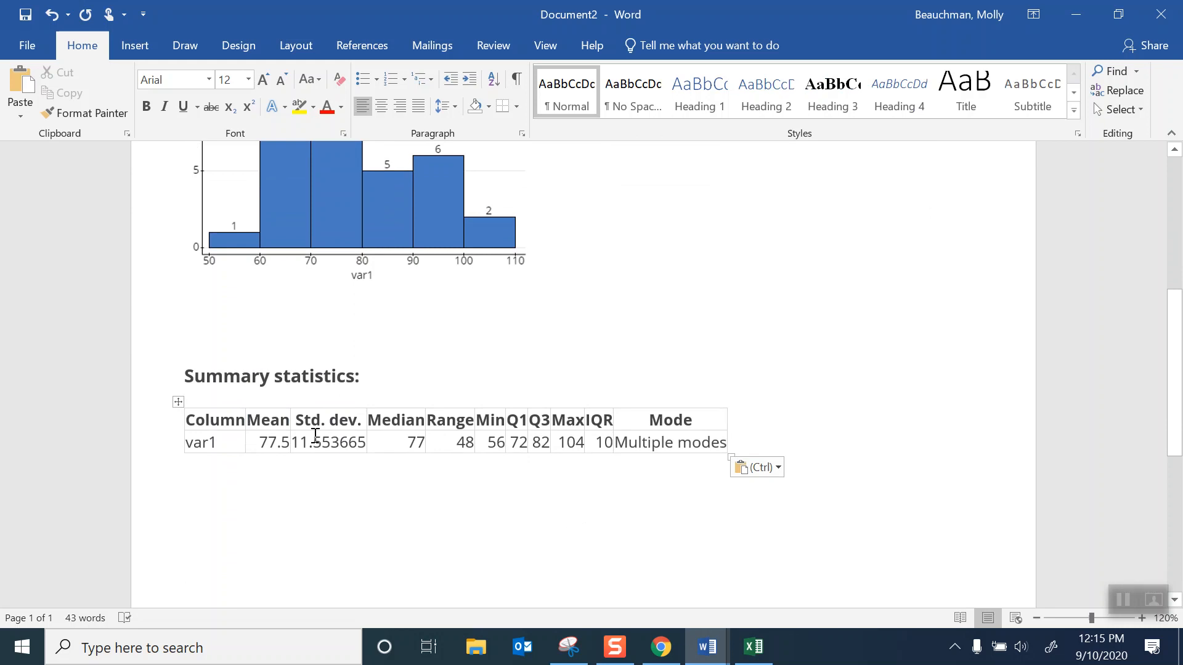
- Return to StatCrunch in Chrome, close the summary statistics results and start a boxplot of var1
{"action": "left_click", "coordinate": [657, 652]}
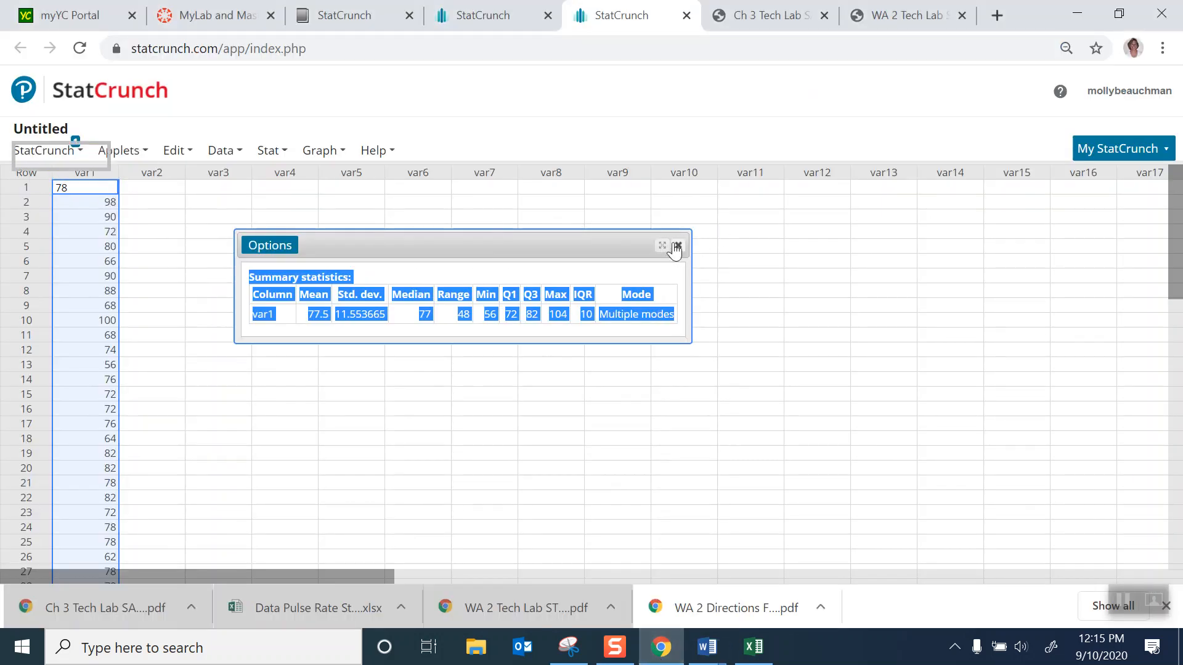
{"action": "left_click", "coordinate": [677, 245]}
{"action": "left_click", "coordinate": [320, 153]}
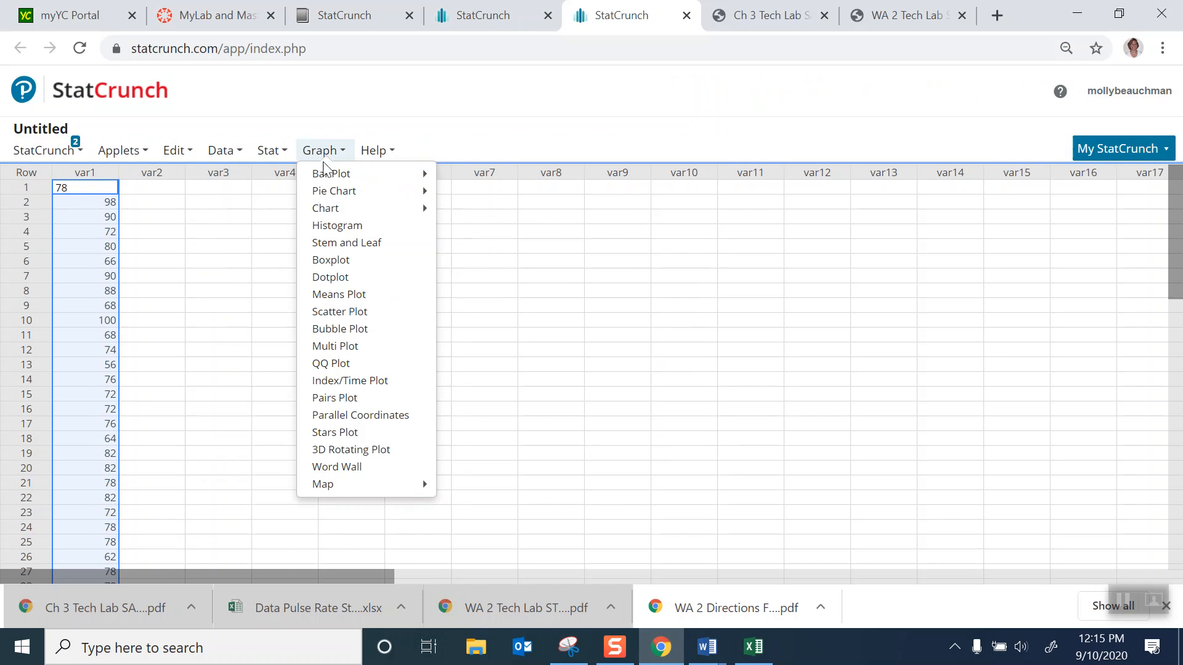
{"action": "left_click", "coordinate": [335, 261]}
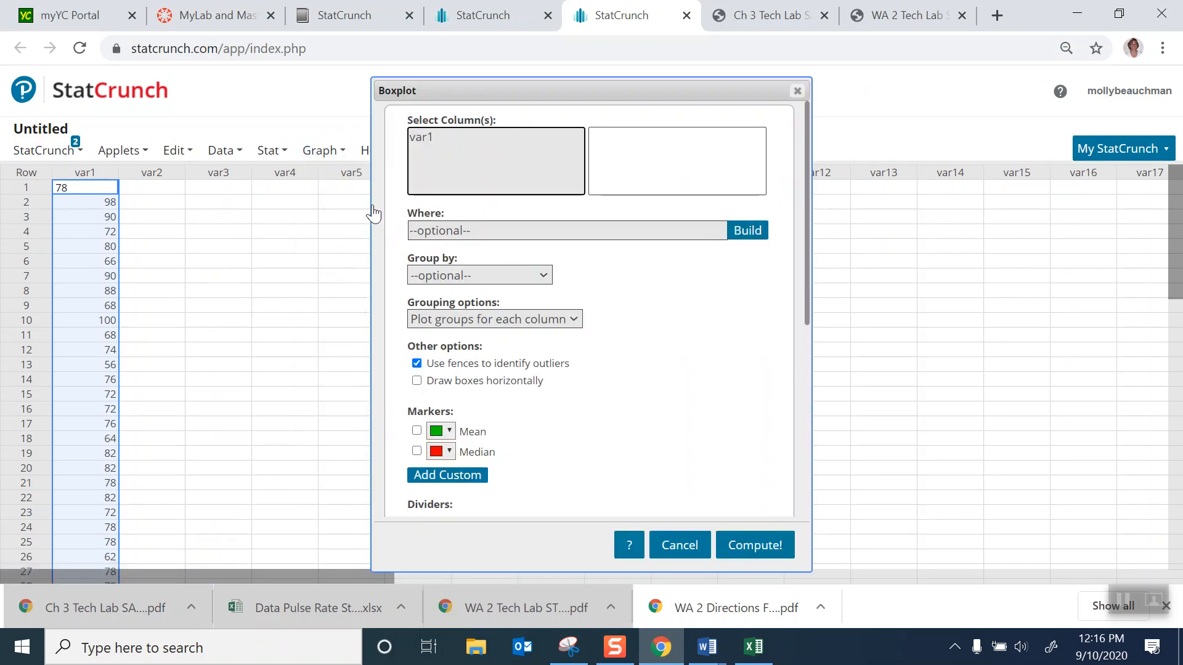
{"action": "left_click", "coordinate": [427, 138]}
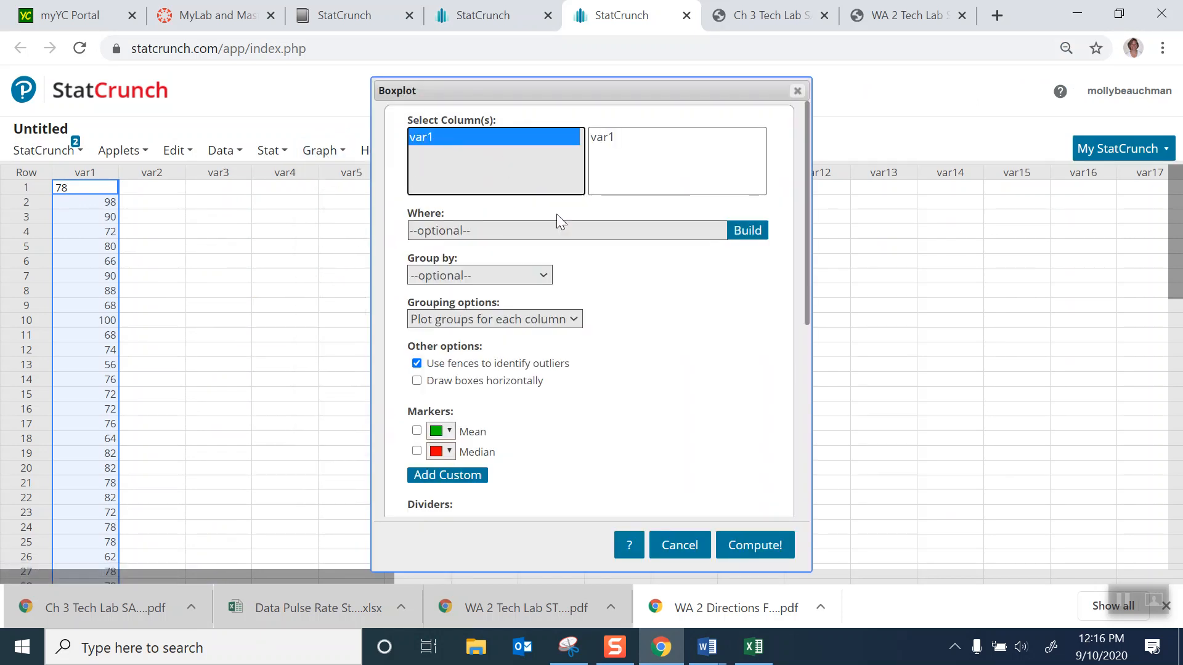
- Set the boxplot to draw boxes horizontally and compute it
{"action": "scroll", "coordinate": [651, 343], "scroll_direction": "down", "scroll_amount": 2}
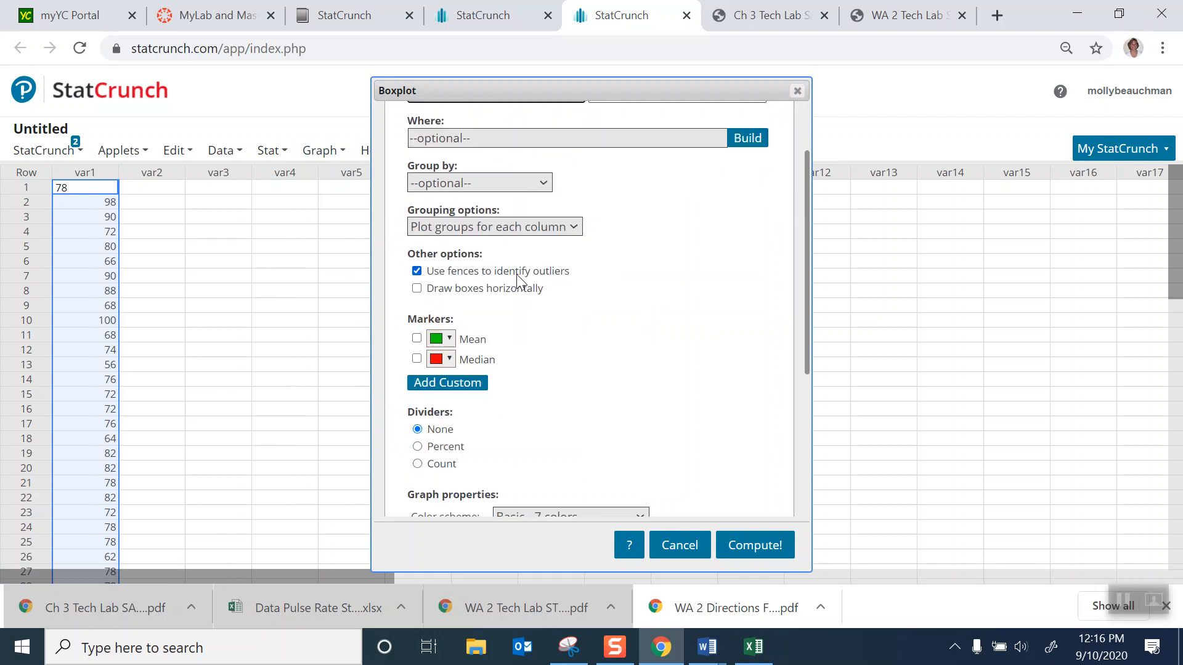
{"action": "left_click", "coordinate": [417, 289]}
{"action": "scroll", "coordinate": [621, 339], "scroll_direction": "down", "scroll_amount": 3}
{"action": "left_click", "coordinate": [731, 550]}
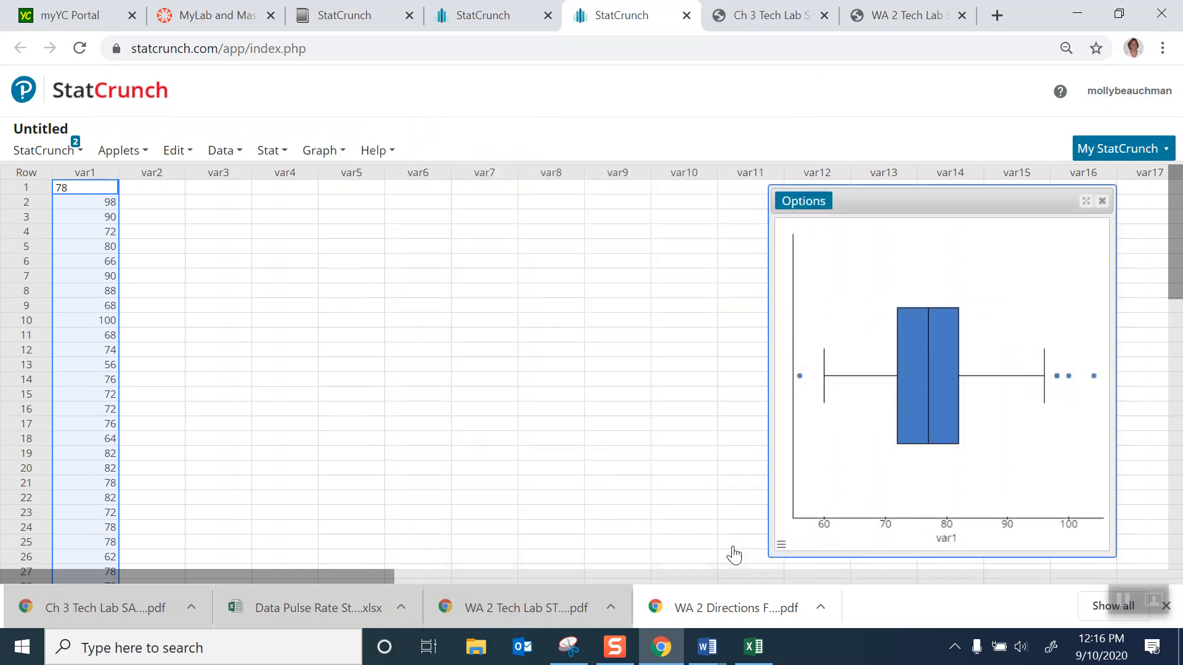
- Move the boxplot window closer to the data column and copy the boxplot as an image
{"action": "left_click_drag", "start_coordinate": [900, 203], "coordinate": [528, 156]}
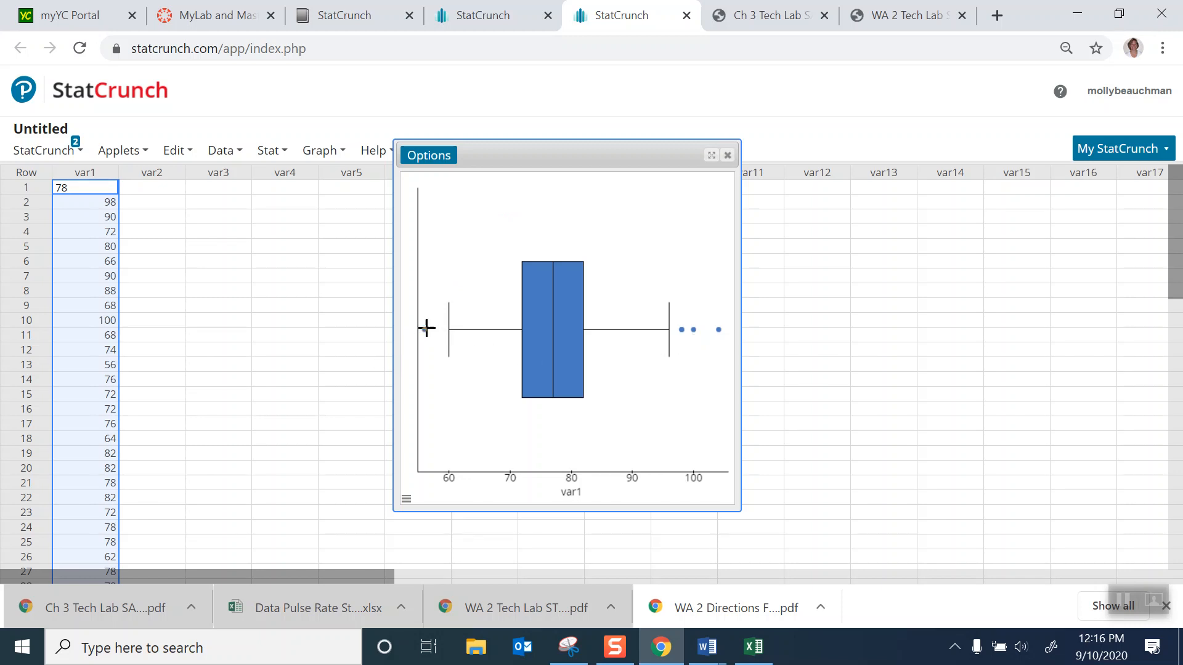
{"action": "mouse_move", "coordinate": [425, 331]}
{"action": "left_click", "coordinate": [429, 156]}
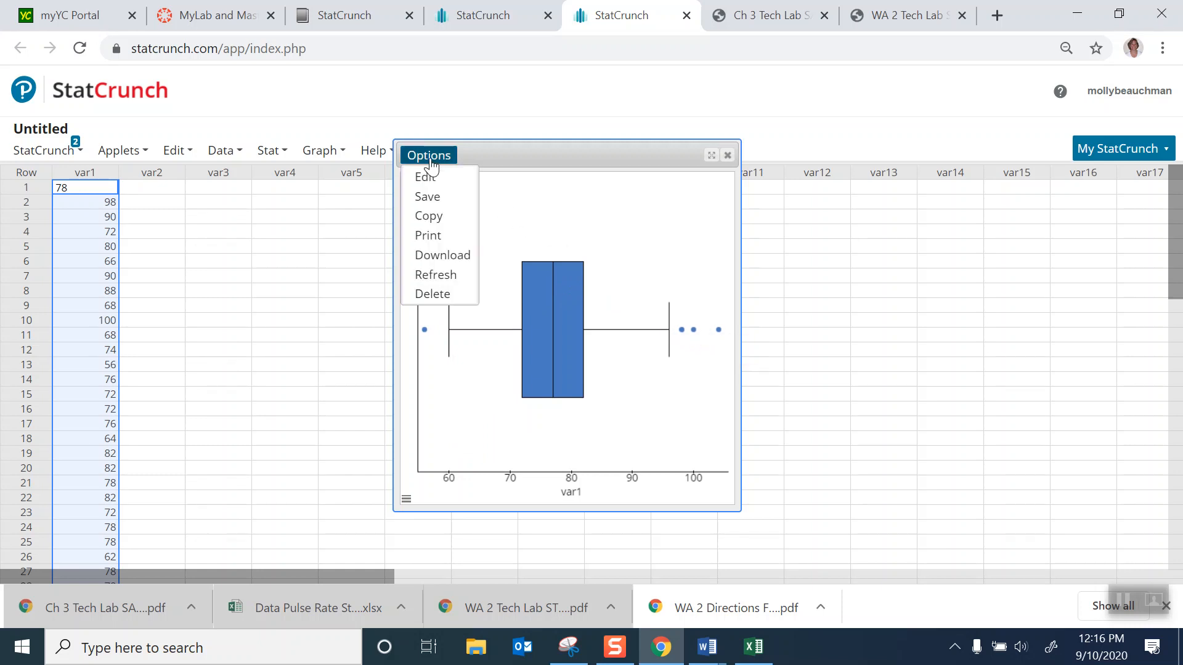
{"action": "left_click", "coordinate": [433, 215]}
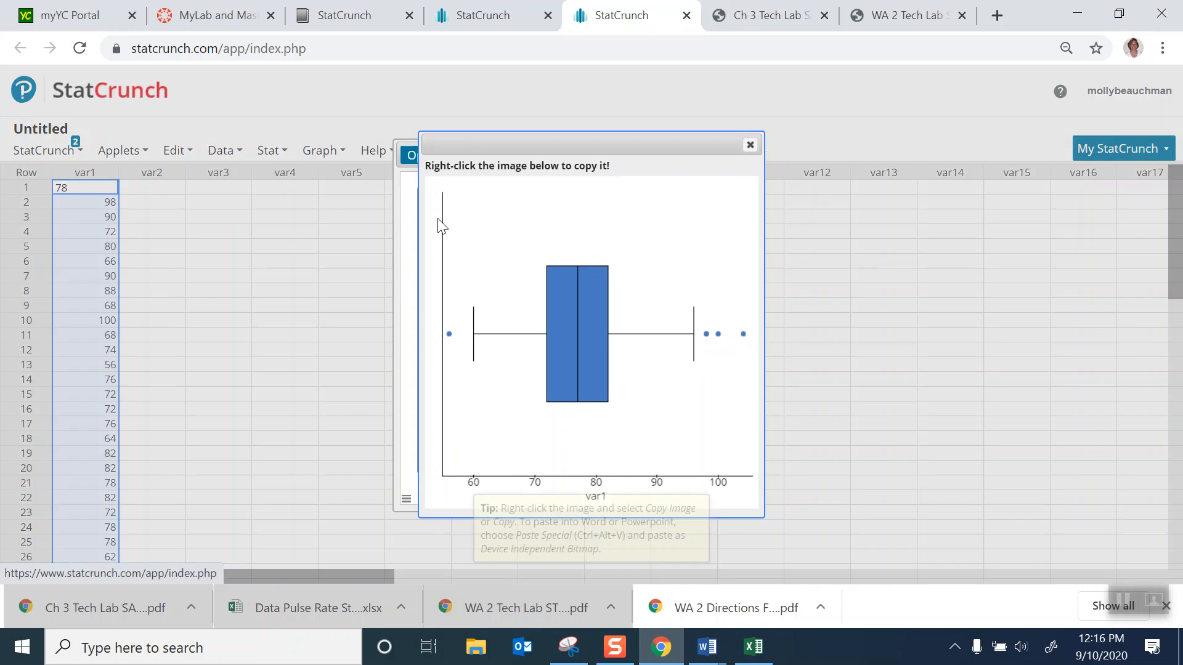
{"action": "right_click", "coordinate": [534, 217]}
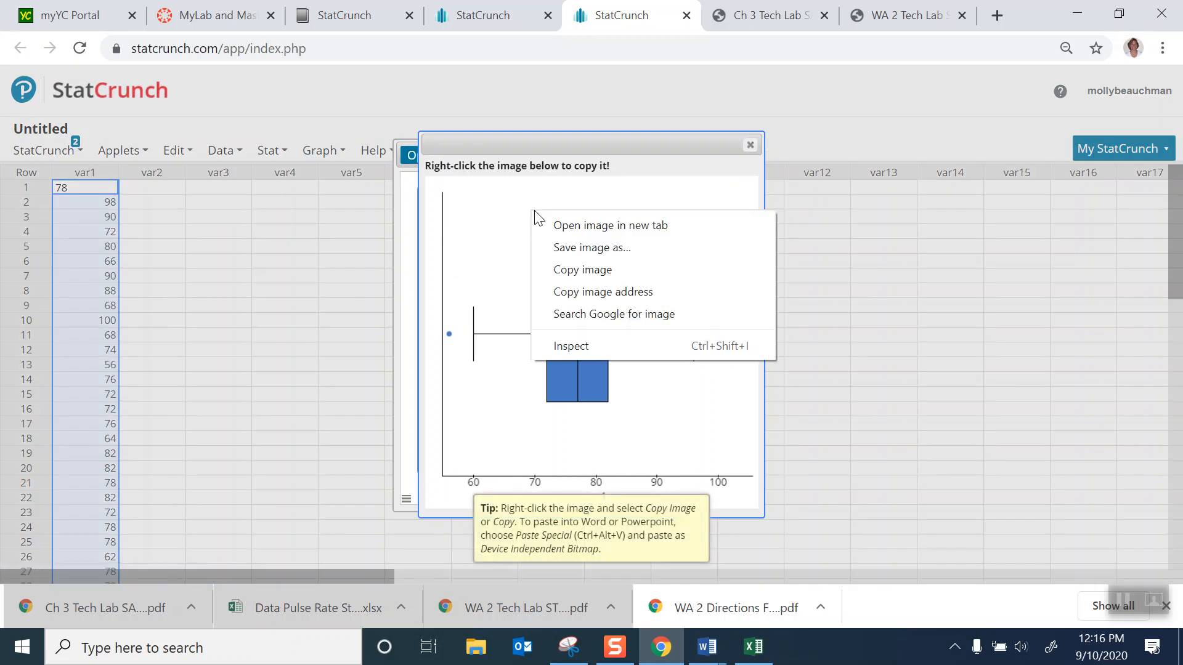
{"action": "left_click", "coordinate": [571, 265]}
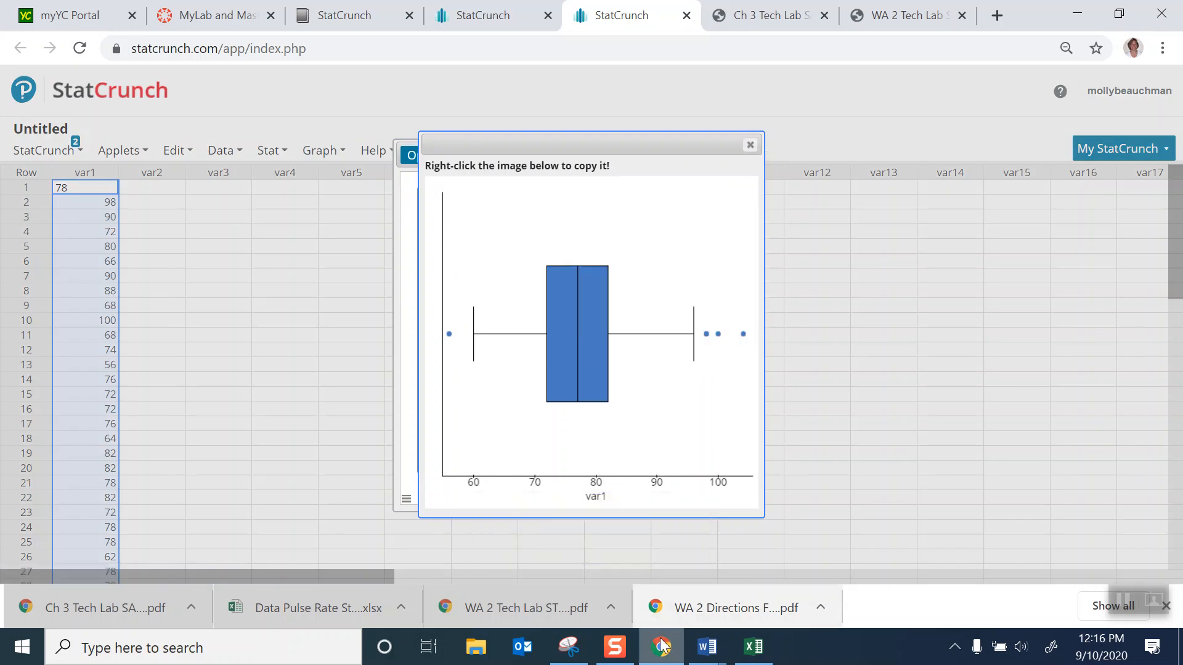
- Switch to Document2 in Word and paste the boxplot below the summary statistics table as a Device Independent Bitmap
{"action": "mouse_move", "coordinate": [704, 659]}
{"action": "left_click", "coordinate": [774, 600]}
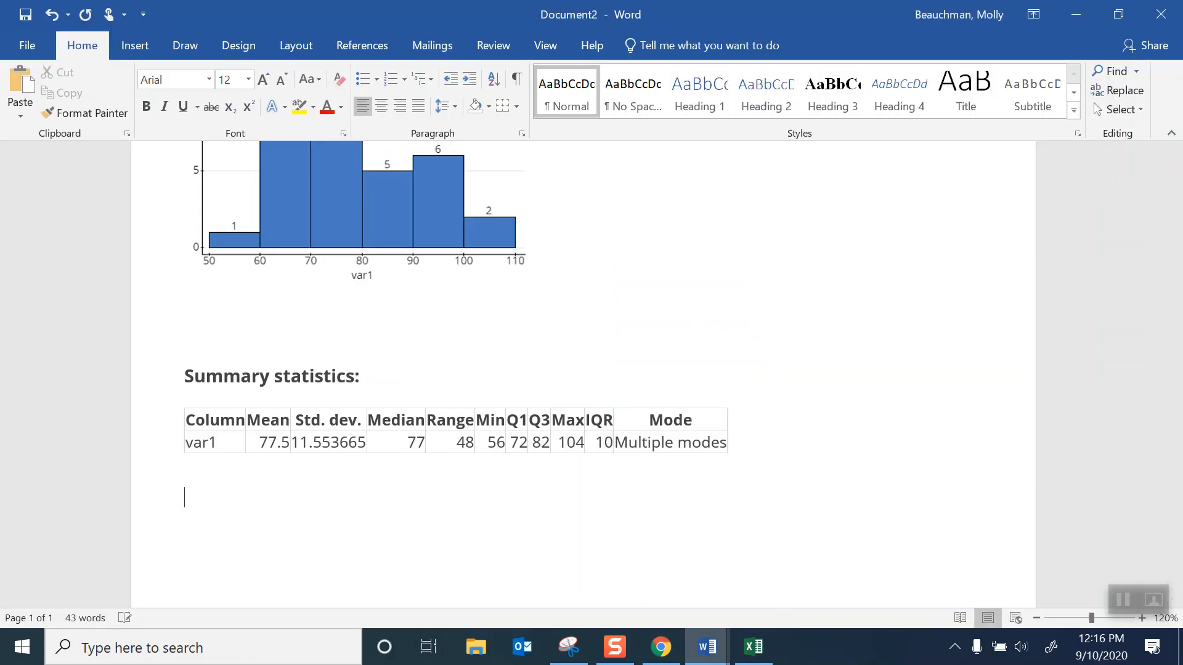
{"action": "key", "text": "ctrl+alt+v"}
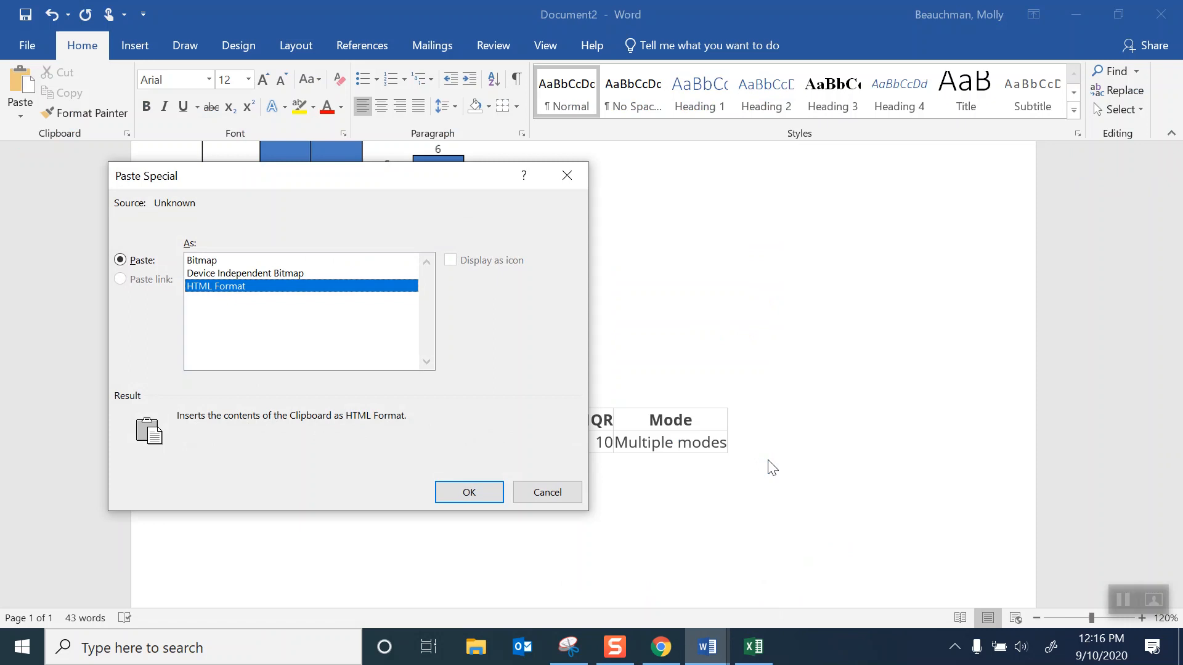
{"action": "left_click", "coordinate": [259, 273]}
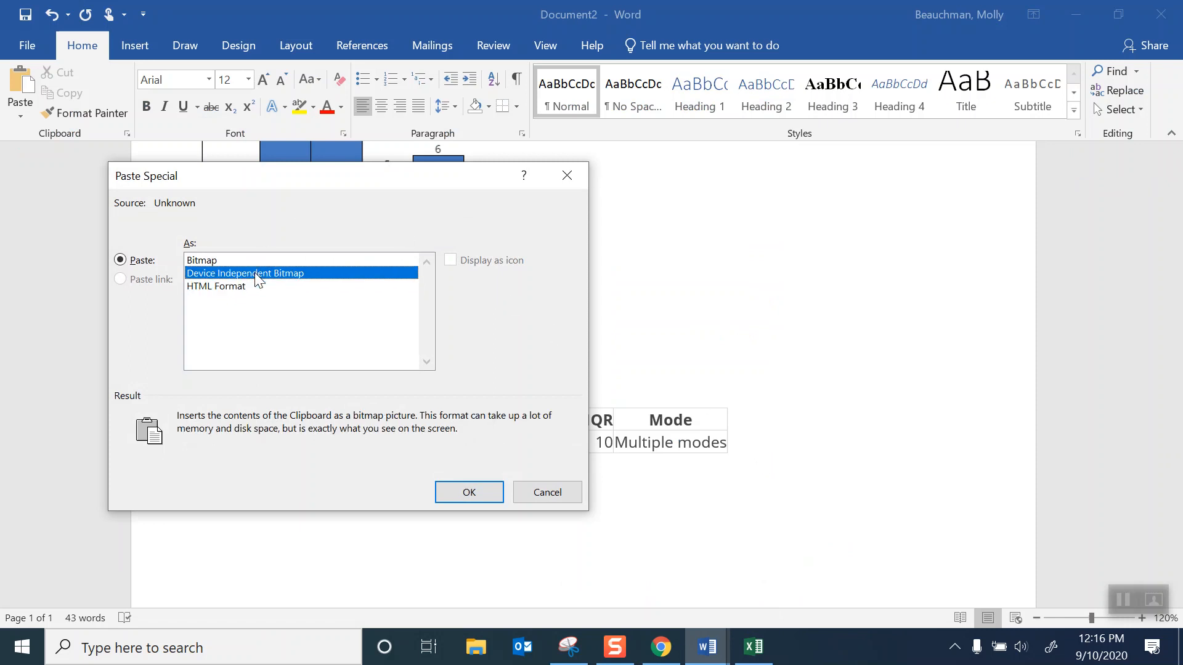
{"action": "left_click", "coordinate": [469, 493]}
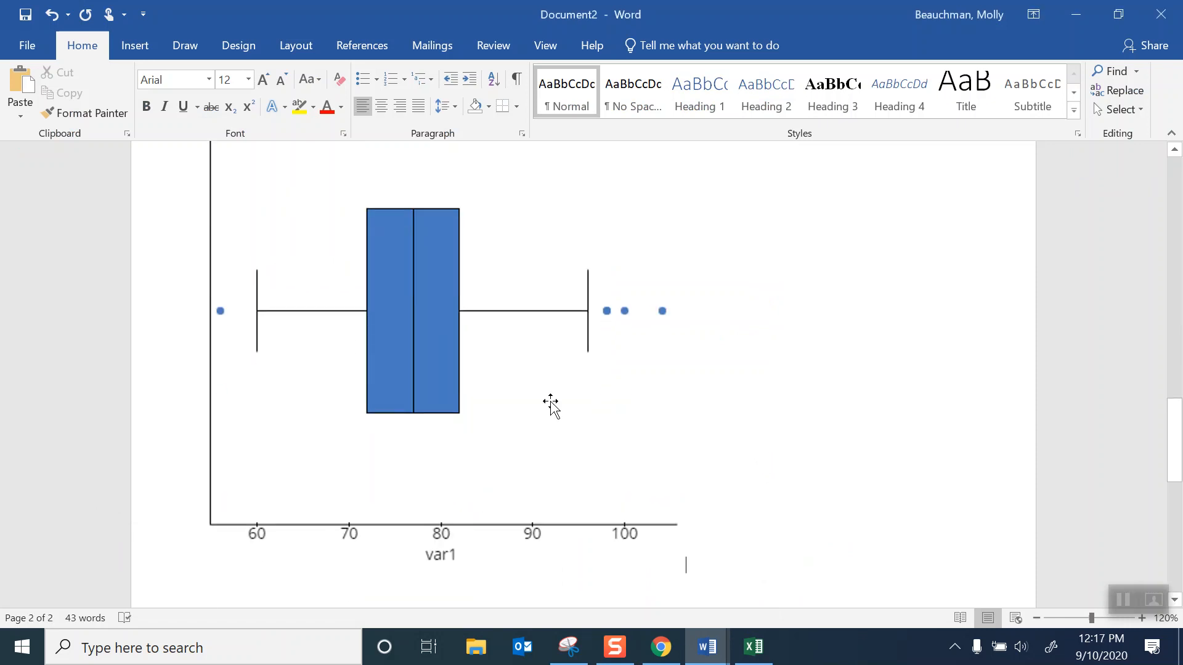
- Shrink the pasted boxplot to fit on the page below the summary statistics table and set its text wrapping to Tight
{"action": "left_click", "coordinate": [549, 401]}
{"action": "left_click_drag", "start_coordinate": [184, 573], "coordinate": [390, 398]}
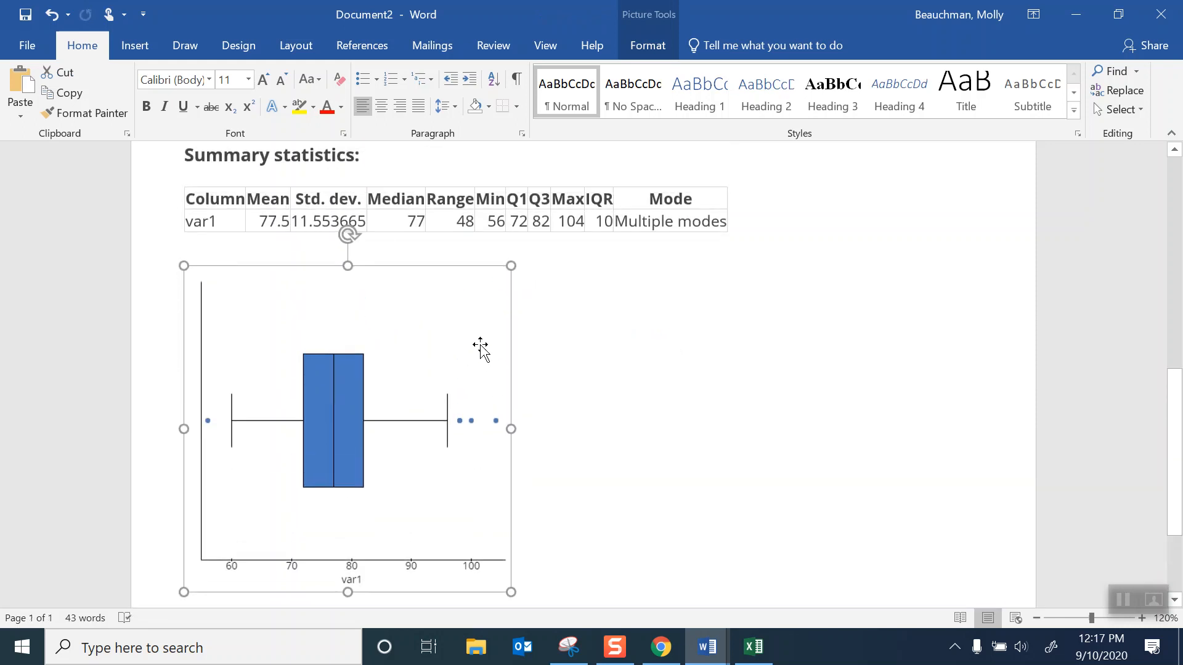
{"action": "left_click", "coordinate": [604, 306]}
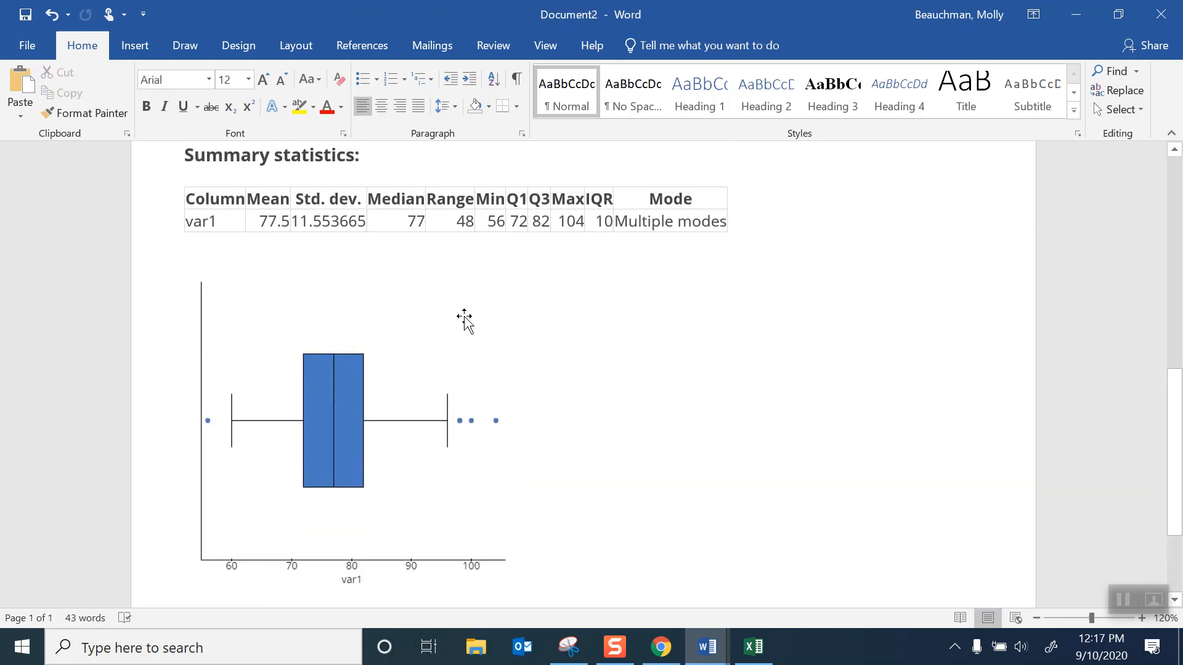
{"action": "left_click", "coordinate": [464, 318]}
{"action": "left_click", "coordinate": [535, 279]}
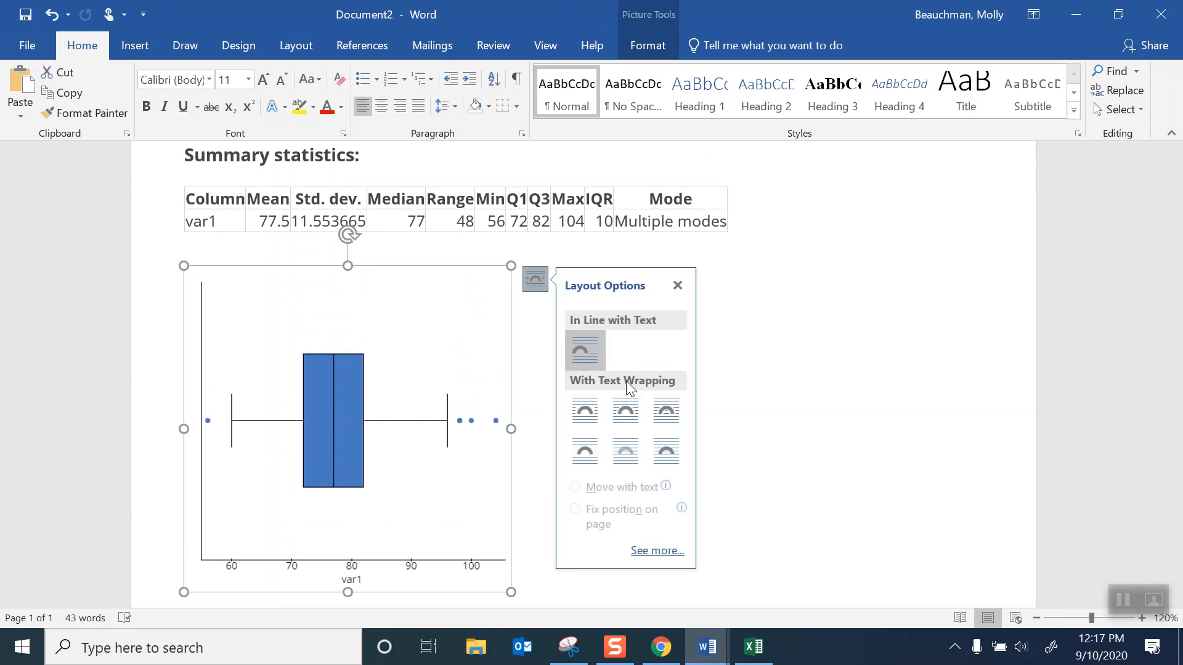
{"action": "left_click", "coordinate": [627, 419]}
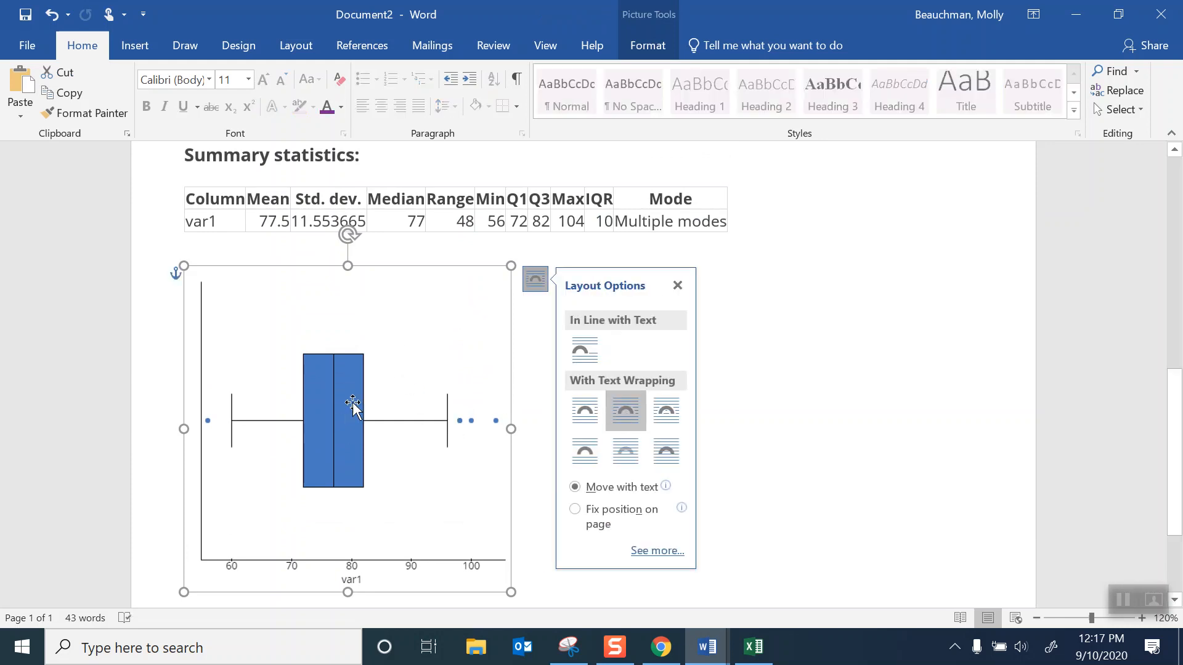
{"action": "left_click", "coordinate": [795, 397]}
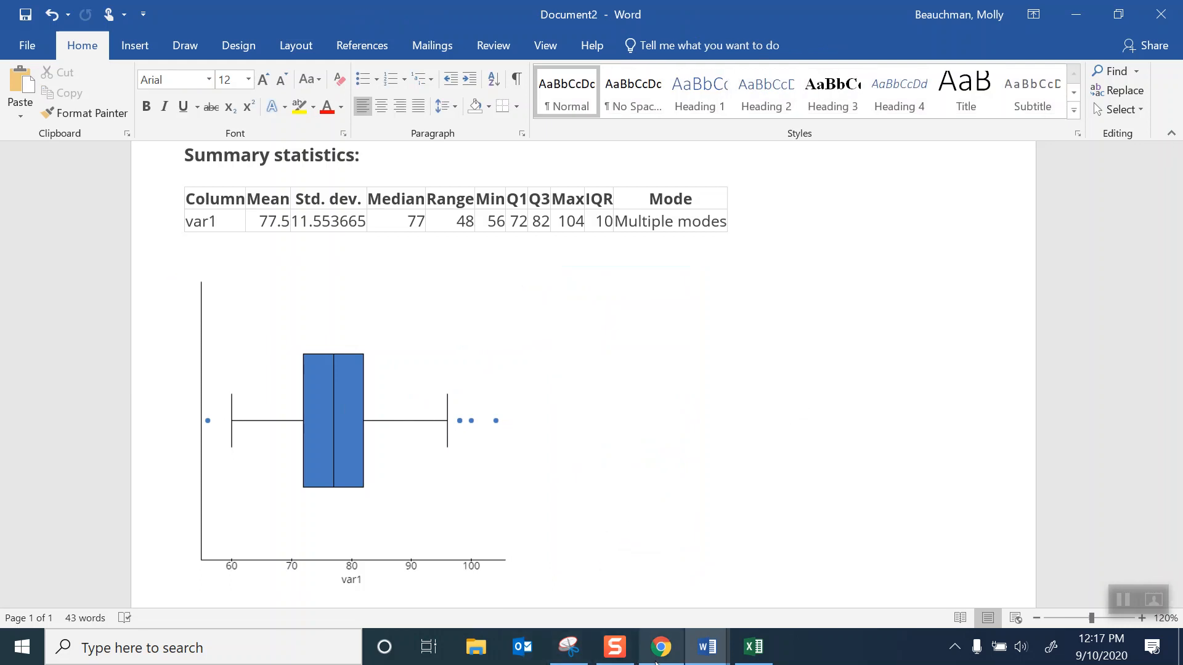
- Switch to Chrome, open the downloaded Ch 3 Tech Lab SAMPLE PDF and review its activities through the outlier computations
{"action": "mouse_move", "coordinate": [662, 652]}
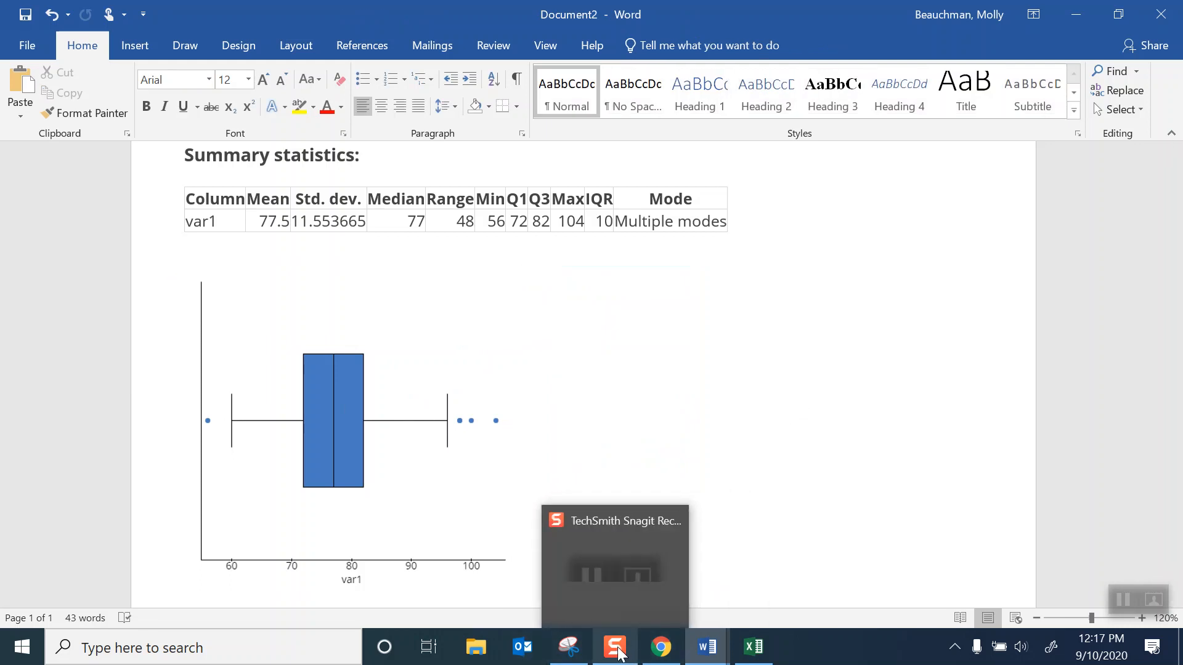
{"action": "left_click", "coordinate": [661, 647]}
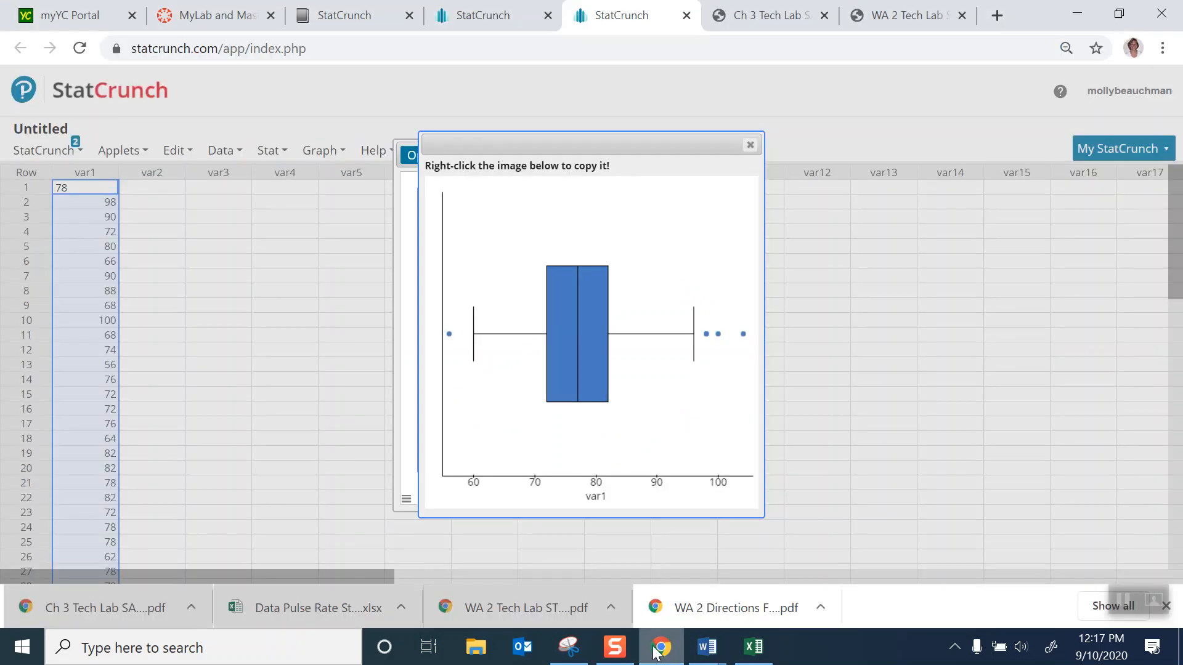
{"action": "left_click", "coordinate": [134, 602]}
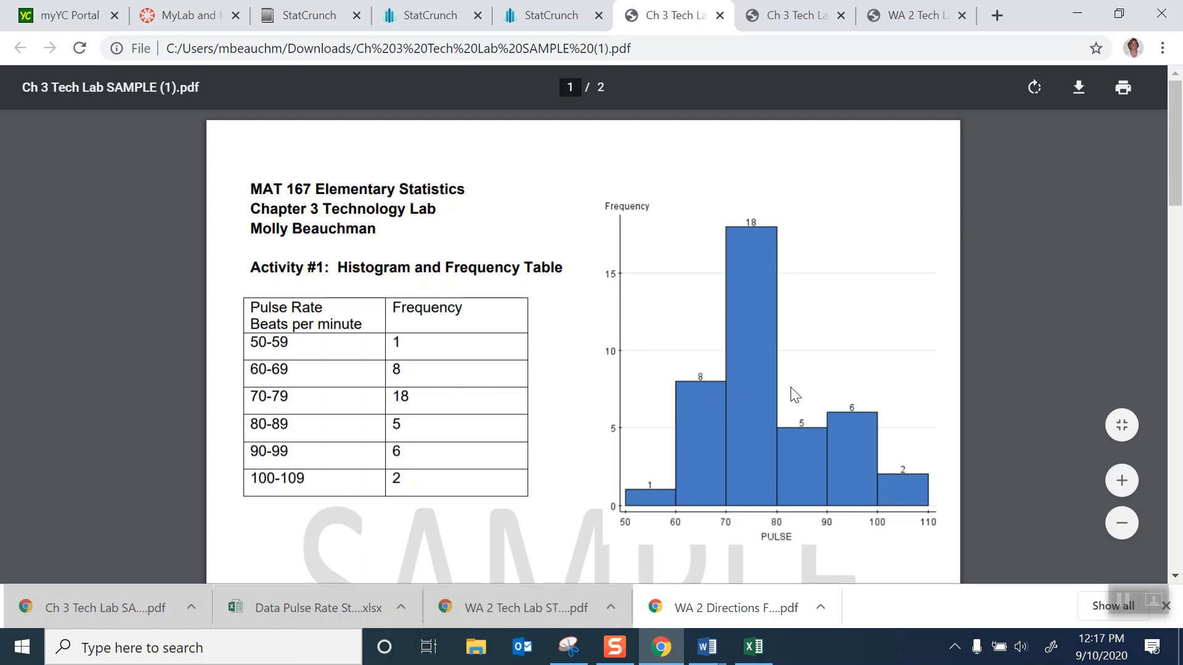
{"action": "scroll", "coordinate": [1014, 339], "scroll_direction": "down", "scroll_amount": 8}
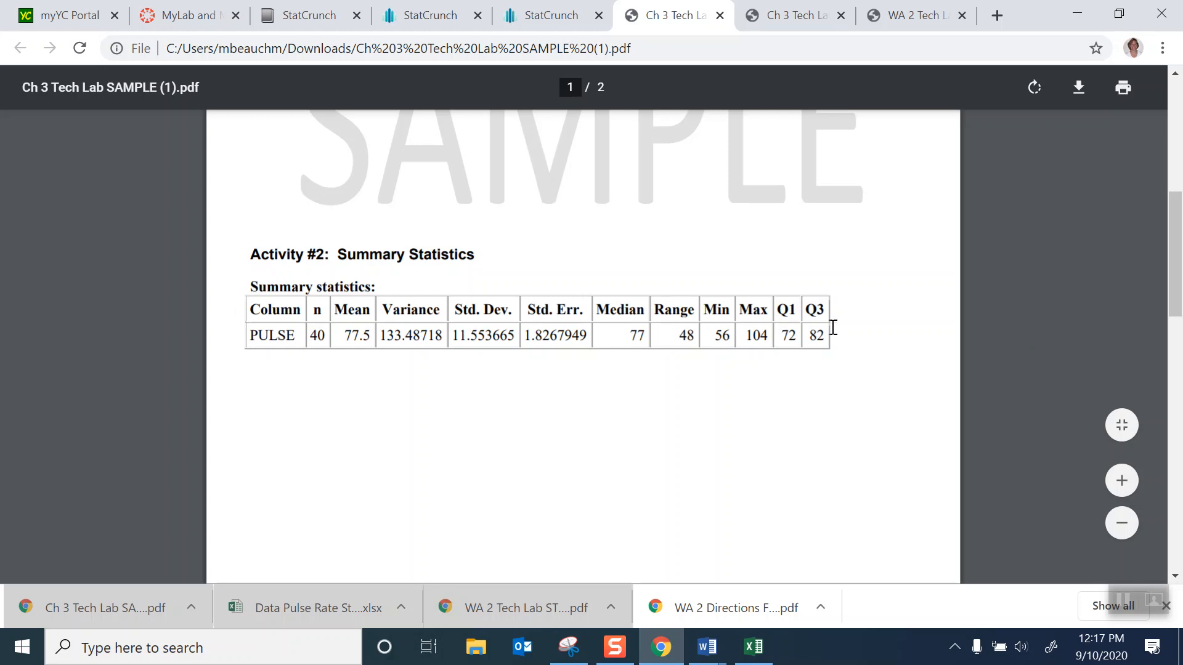
{"action": "scroll", "coordinate": [1045, 424], "scroll_direction": "down", "scroll_amount": 6}
{"action": "scroll", "coordinate": [1004, 444], "scroll_direction": "down", "scroll_amount": 3}
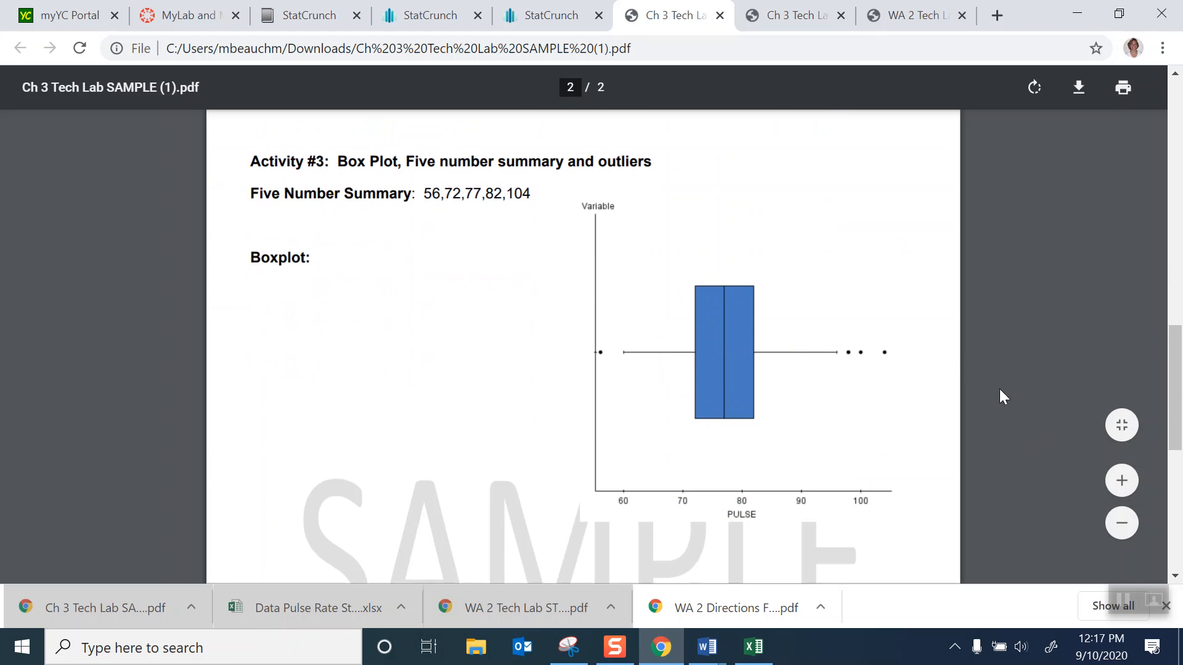
{"action": "scroll", "coordinate": [1000, 390], "scroll_direction": "down", "scroll_amount": 5}
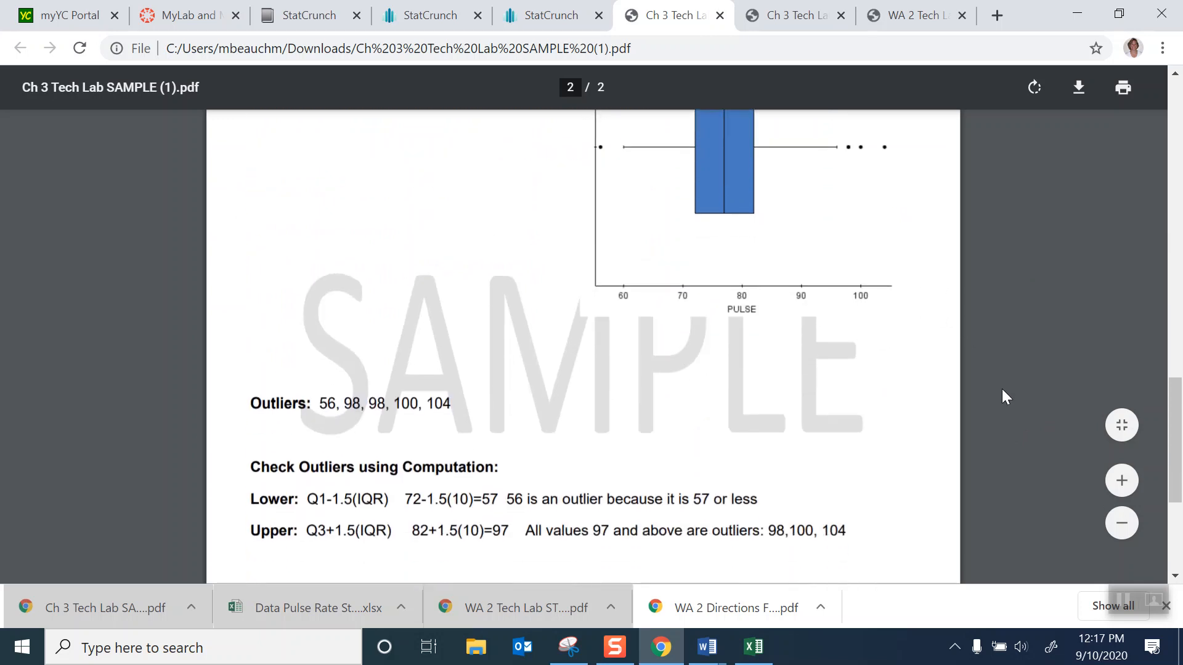